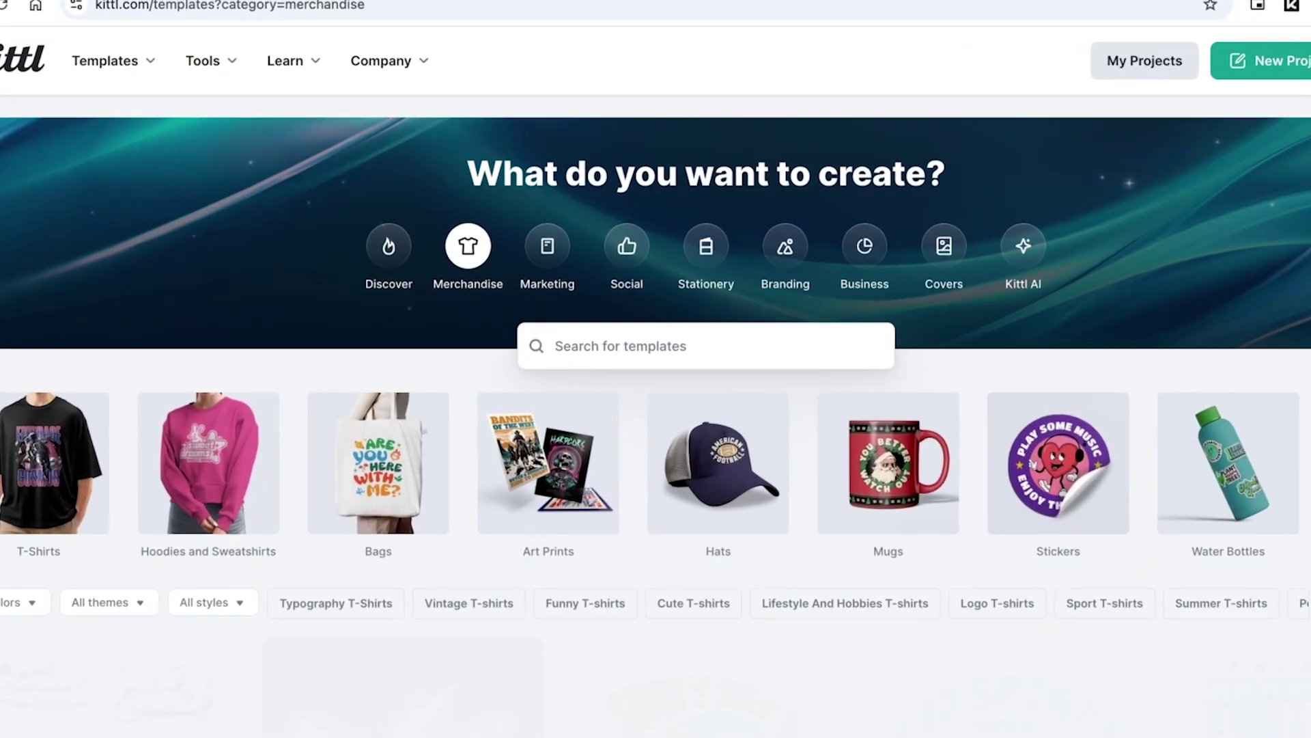
# Step: Browse the Marketing, Social, Stationery and Branding template categories and scroll through the gallery
pyautogui.click(553, 254)
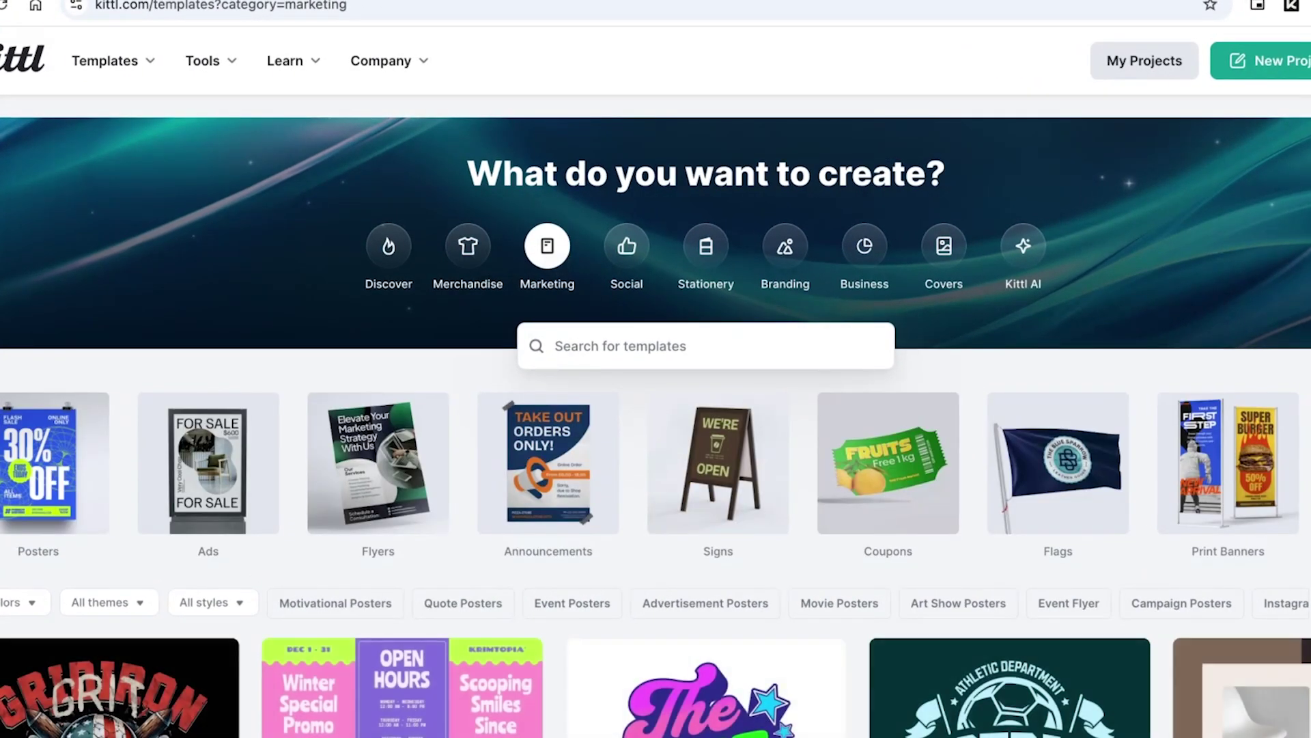
pyautogui.click(625, 253)
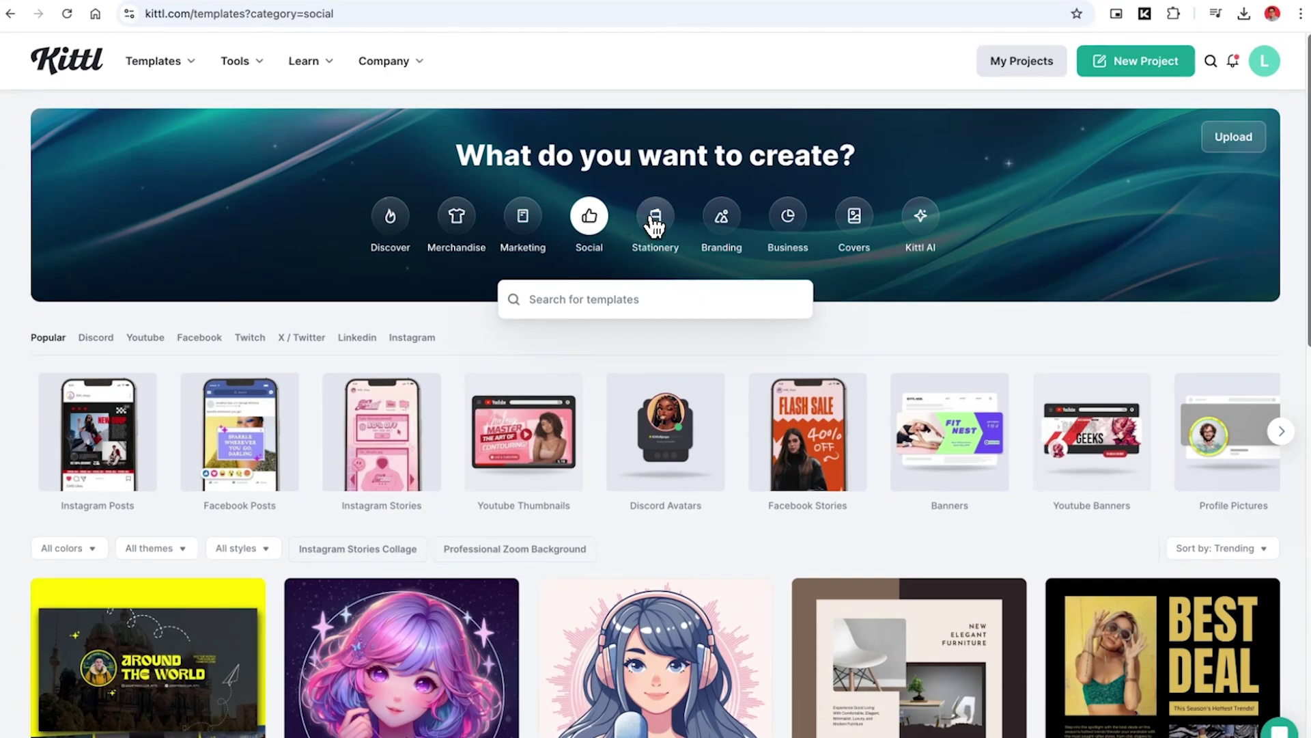
pyautogui.click(654, 225)
pyautogui.click(722, 220)
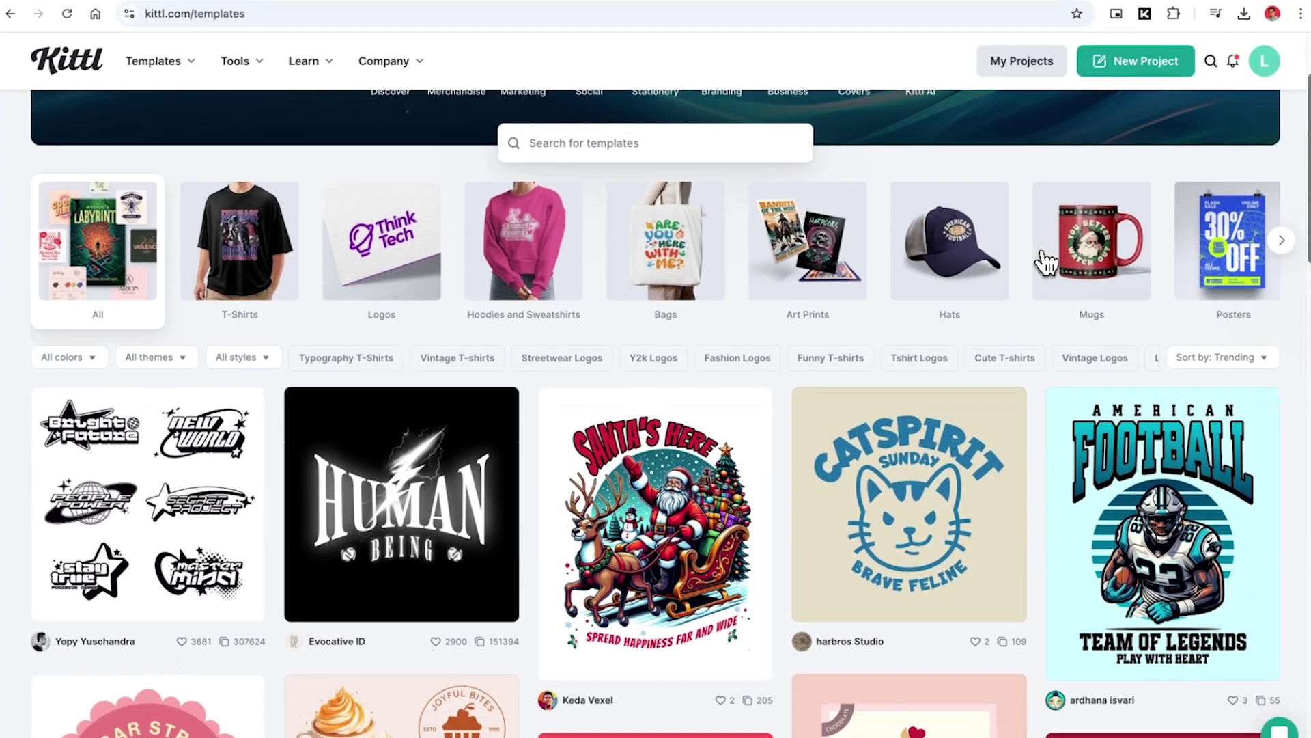
pyautogui.scroll(-2, 1047, 260)
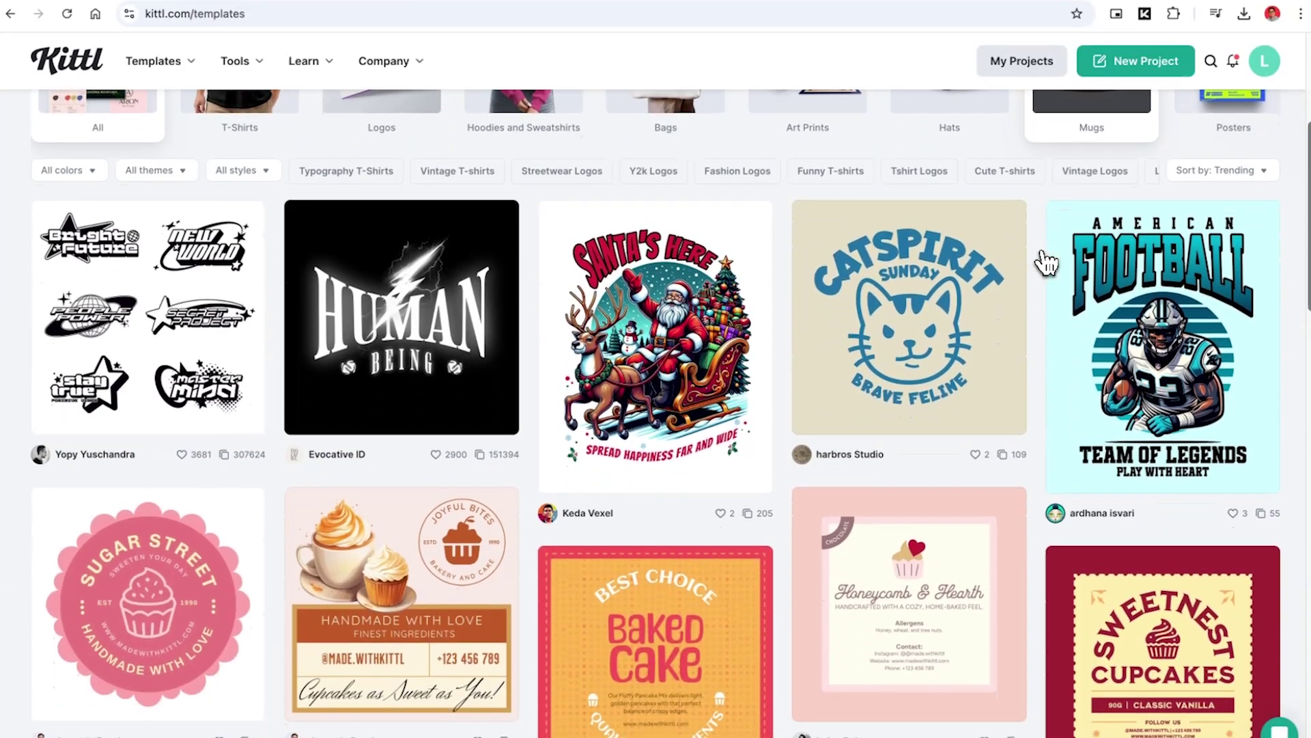
pyautogui.scroll(-10, 1047, 259)
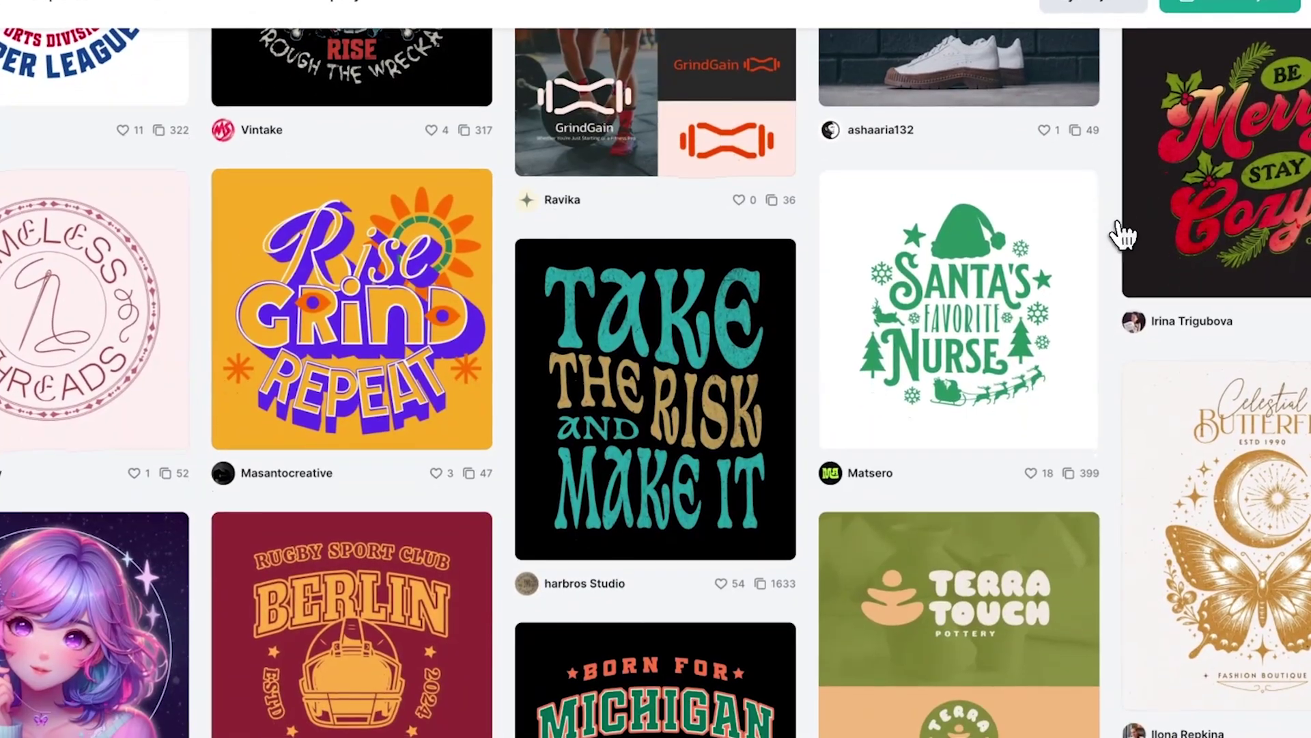
# Step: Open the Take Risk template and reposition the TAKE and THE RISK AND text
pyautogui.click(709, 317)
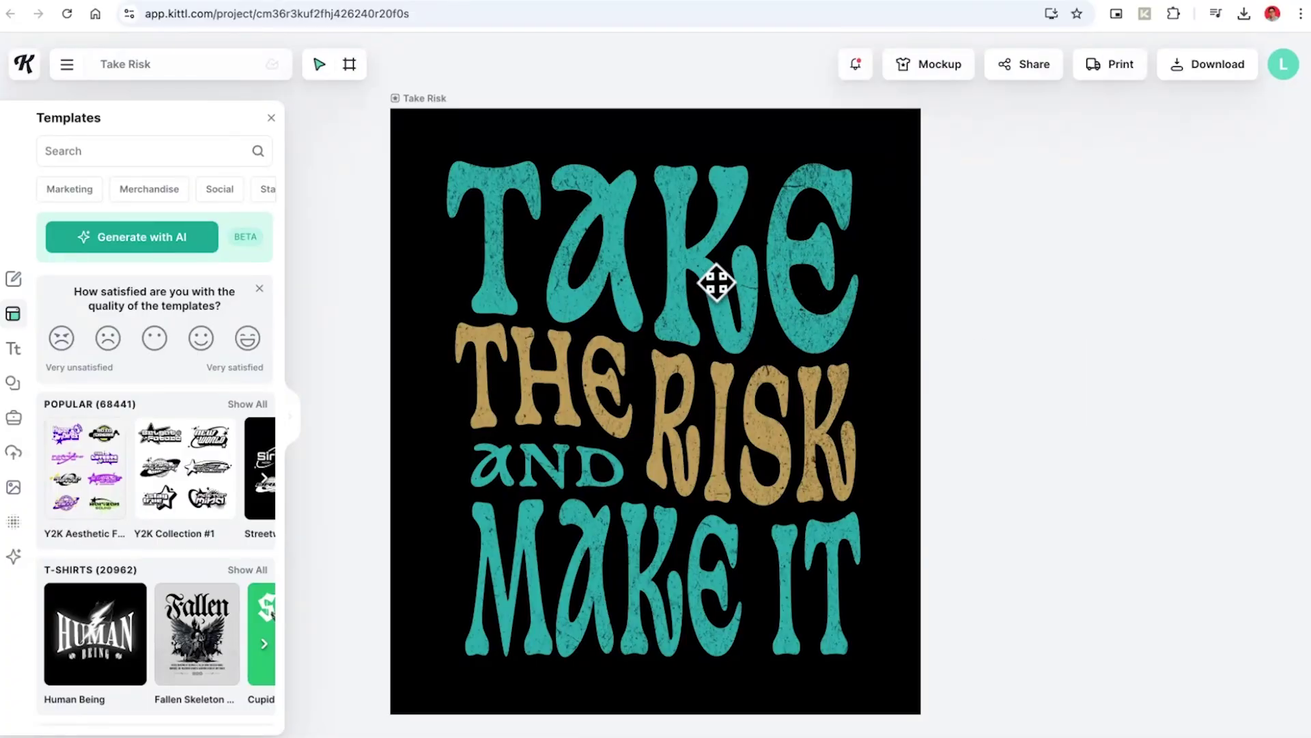
pyautogui.moveTo(716, 281)
pyautogui.mouseDown()
pyautogui.moveTo(682, 264)
pyautogui.moveTo(726, 264)
pyautogui.moveTo(697, 262)
pyautogui.mouseUp()
pyautogui.click(690, 390)
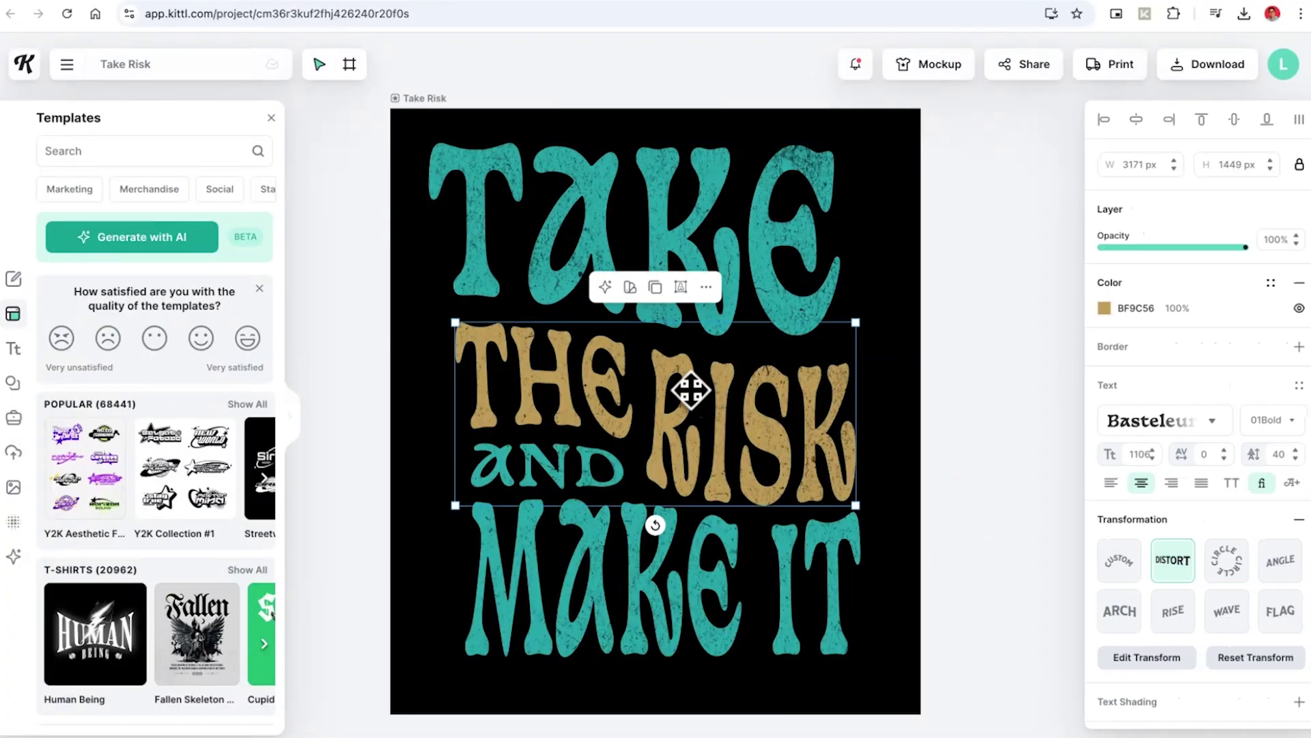
pyautogui.moveTo(690, 390)
pyautogui.mouseDown()
pyautogui.moveTo(744, 381)
pyautogui.moveTo(690, 404)
pyautogui.moveTo(688, 384)
pyautogui.mouseUp()
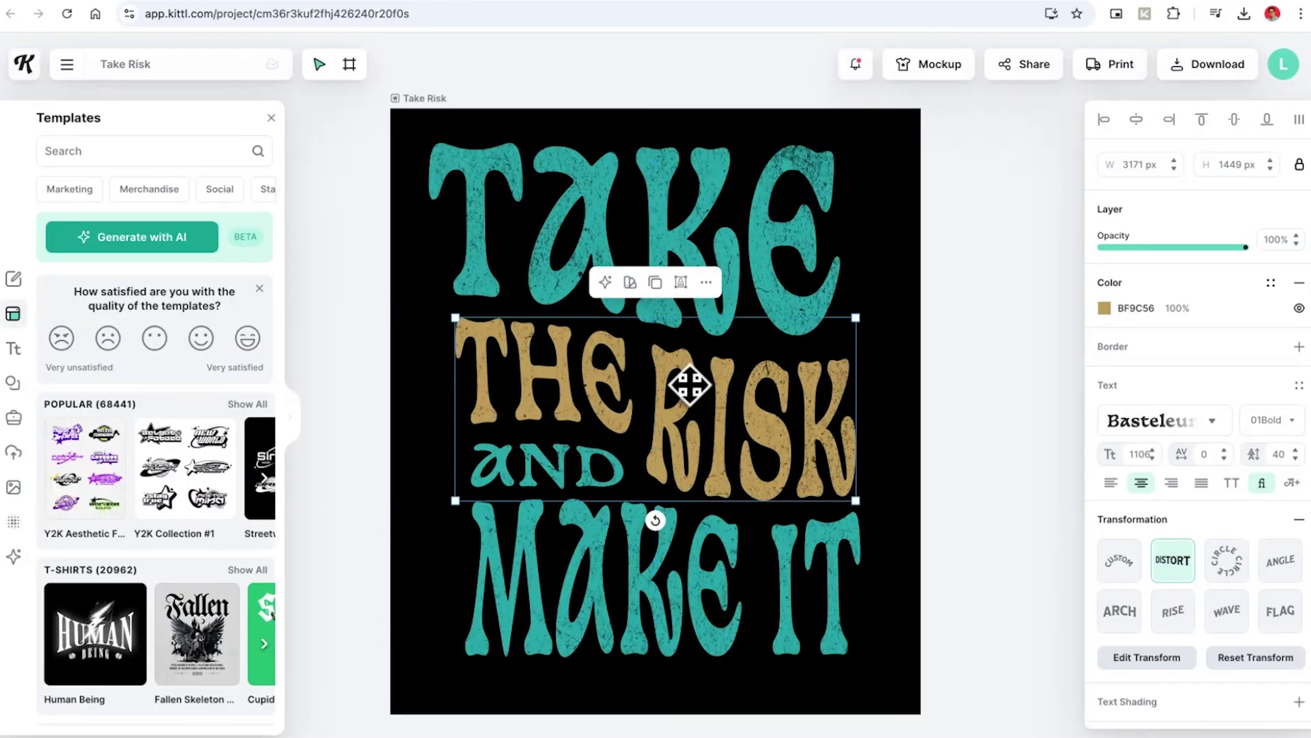
# Step: Delete the word THE from the text, then open the Jingle All The Way template
pyautogui.doubleClick(689, 384)
pyautogui.press('BackSpace')
pyautogui.press('BackSpace')
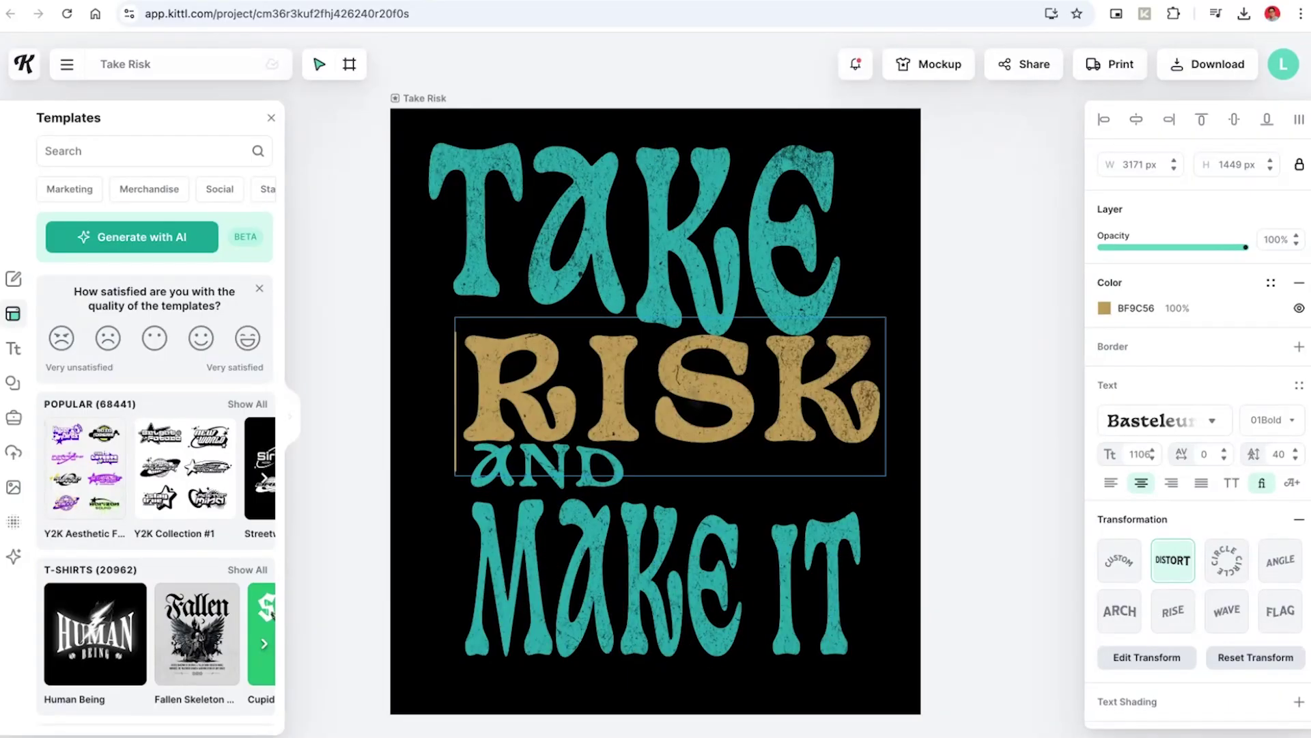
pyautogui.press('Escape')
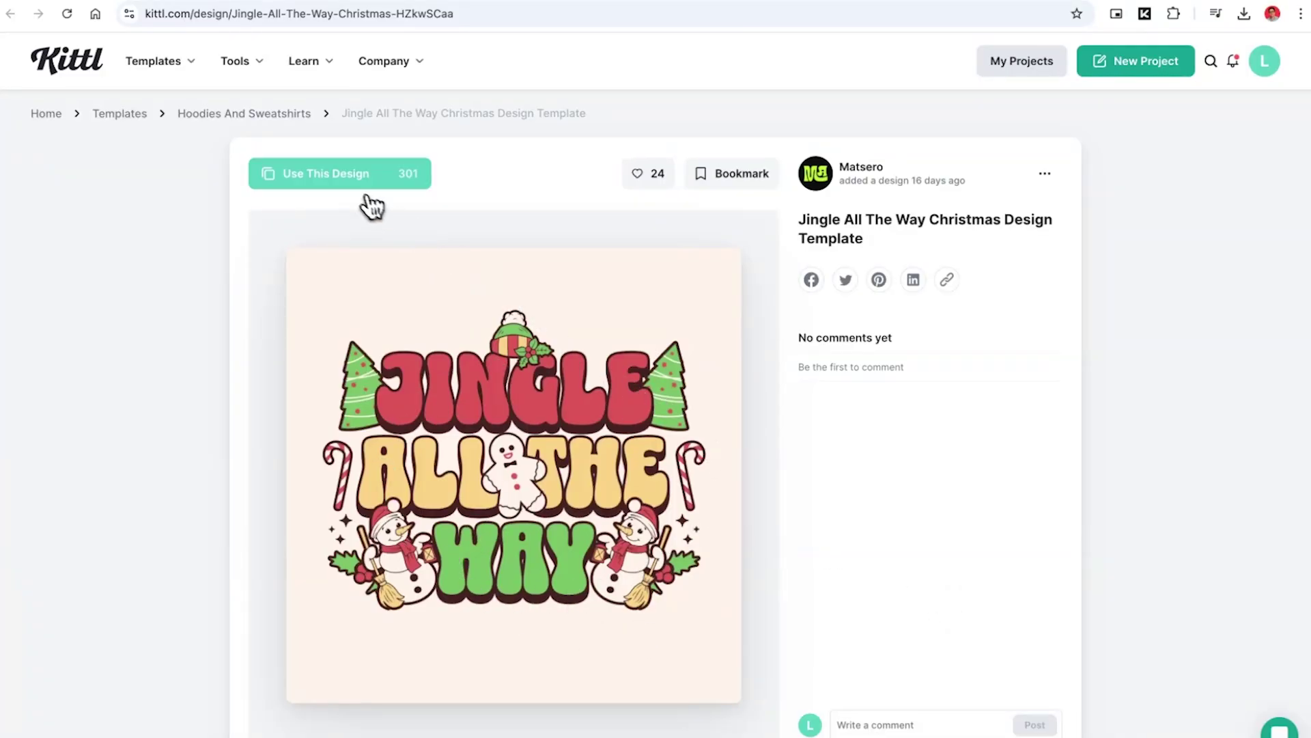
pyautogui.click(341, 179)
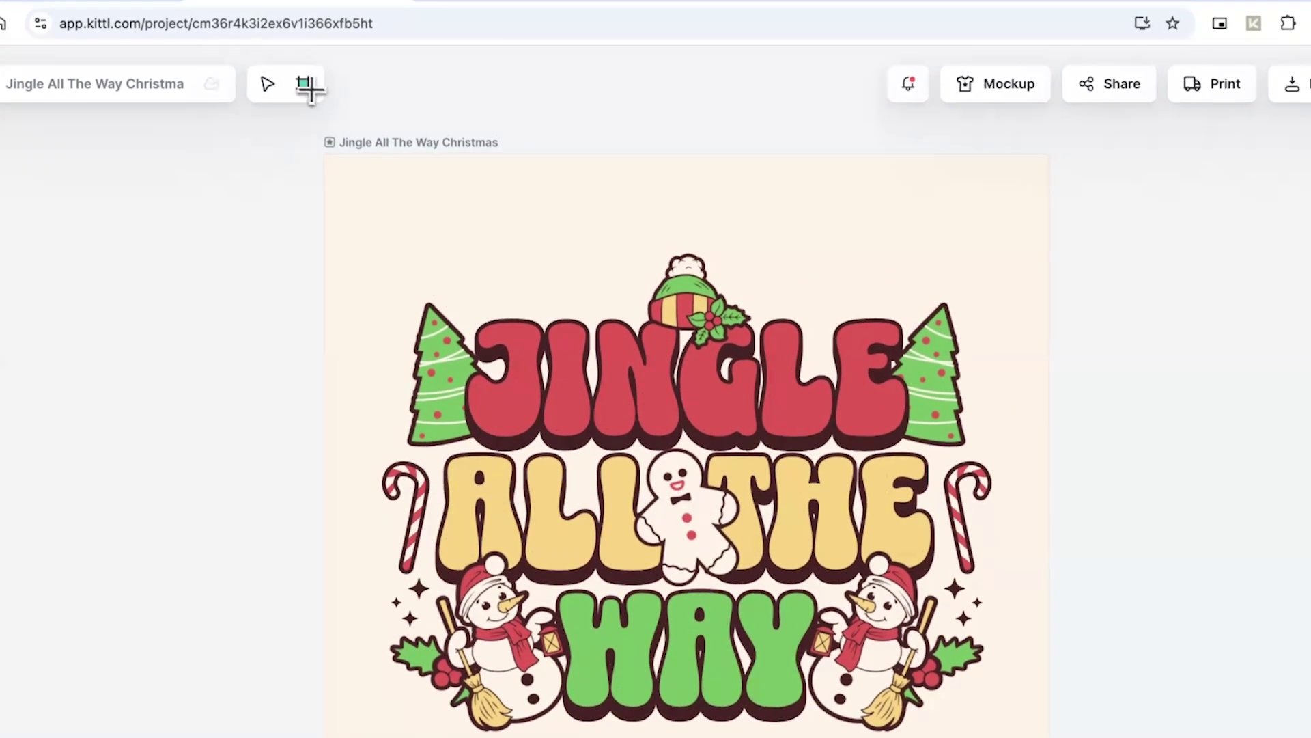
# Step: Create Artboard 2 beside the design and size it to 1920 × 1080 px
pyautogui.click(1092, 159)
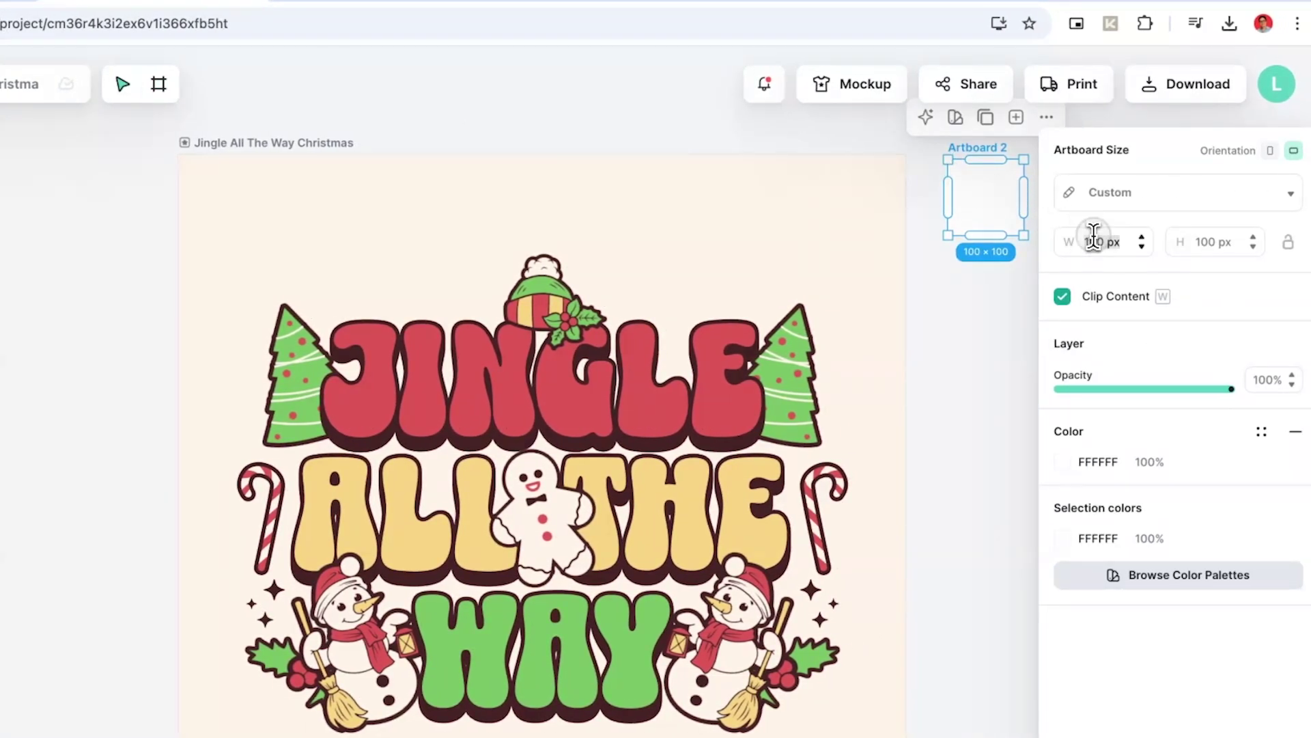
pyautogui.click(1094, 239)
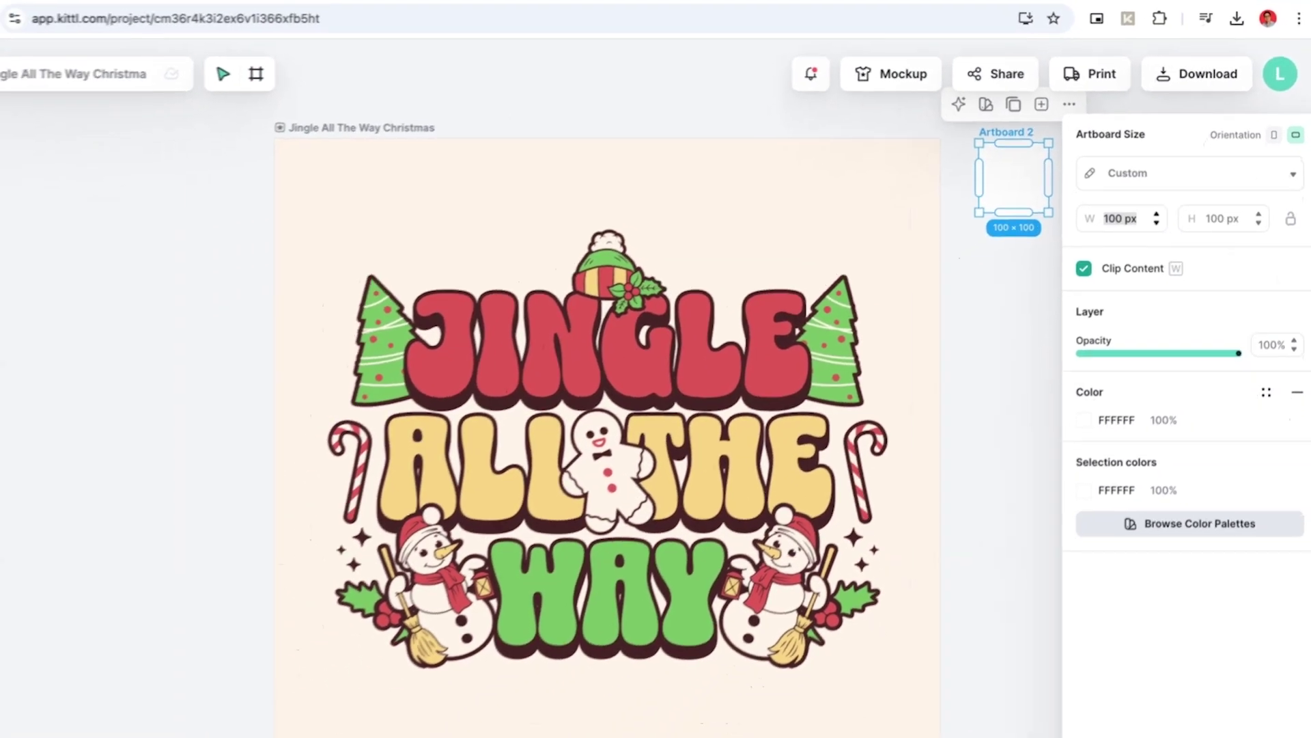
pyautogui.write('1920')
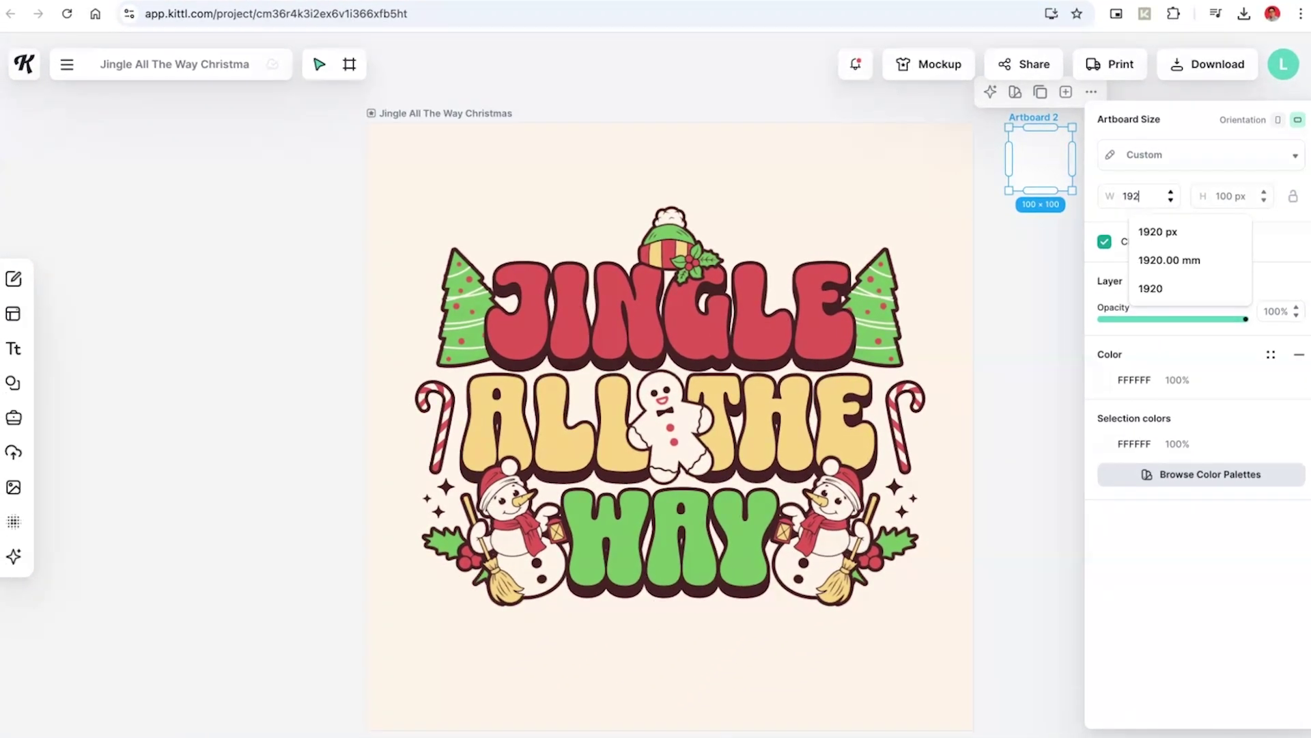
pyautogui.press('Tab')
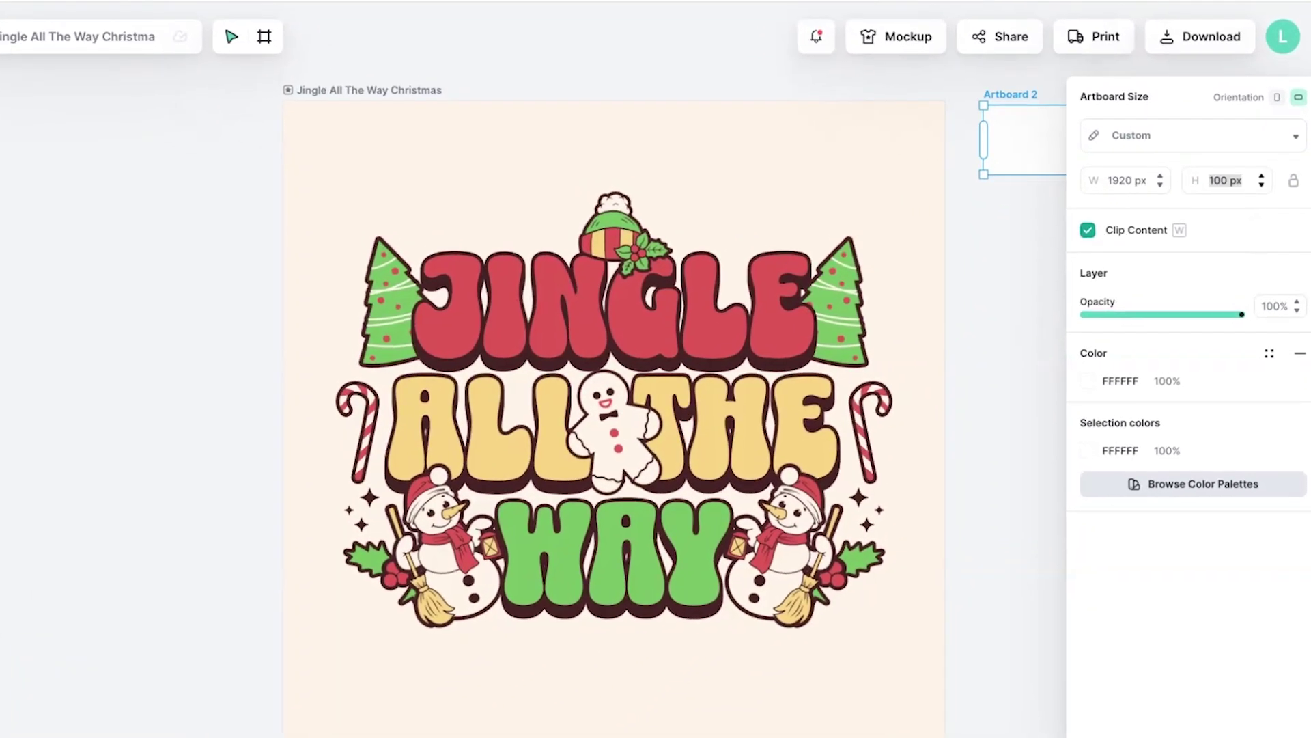
pyautogui.write('1080')
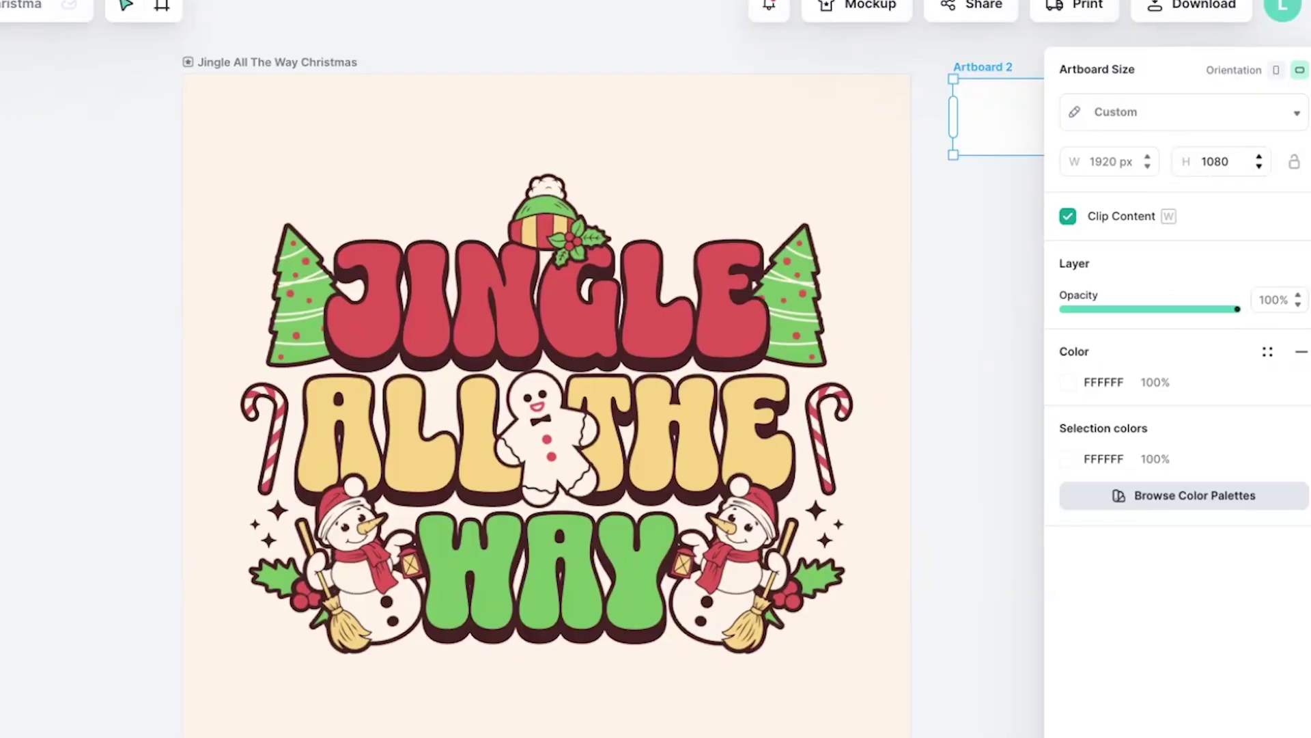
pyautogui.press('Return')
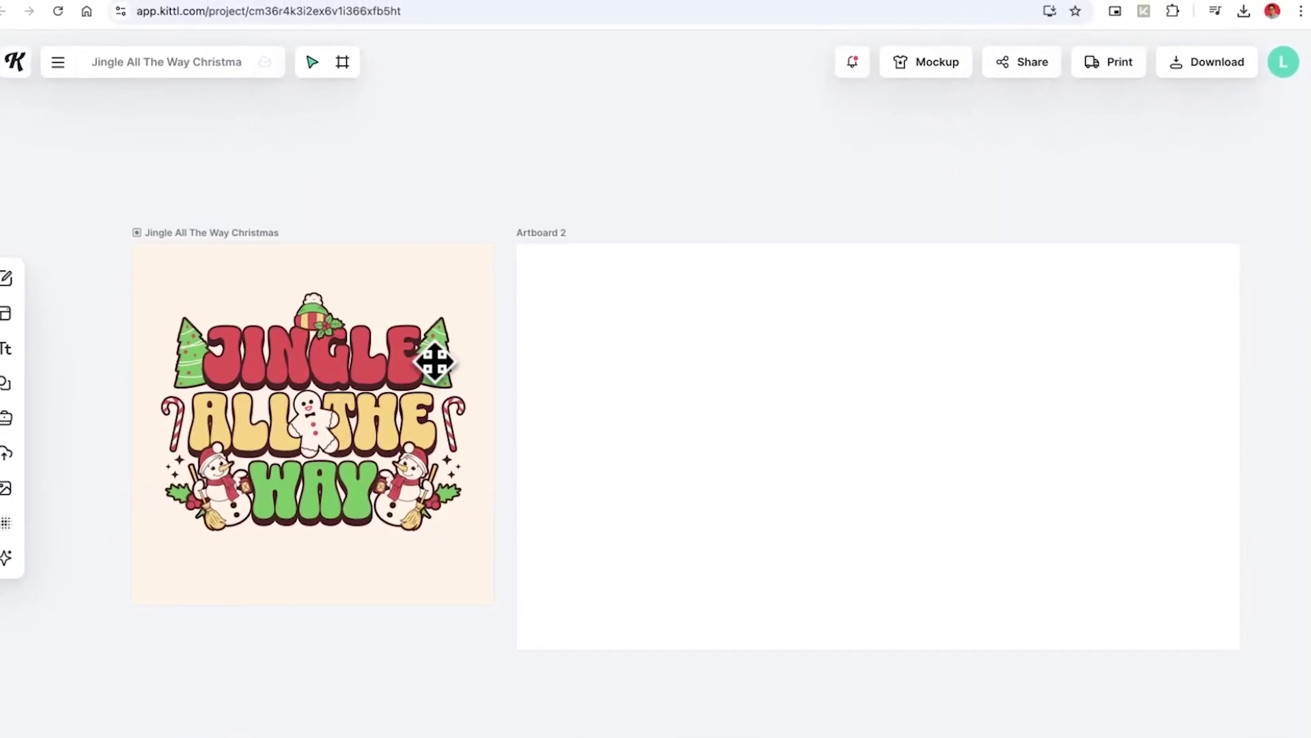
# Step: Copy the Christmas tree, candy cane and snowman onto Artboard 2
pyautogui.moveTo(775, 307); pyautogui.dragTo(1310, 622)
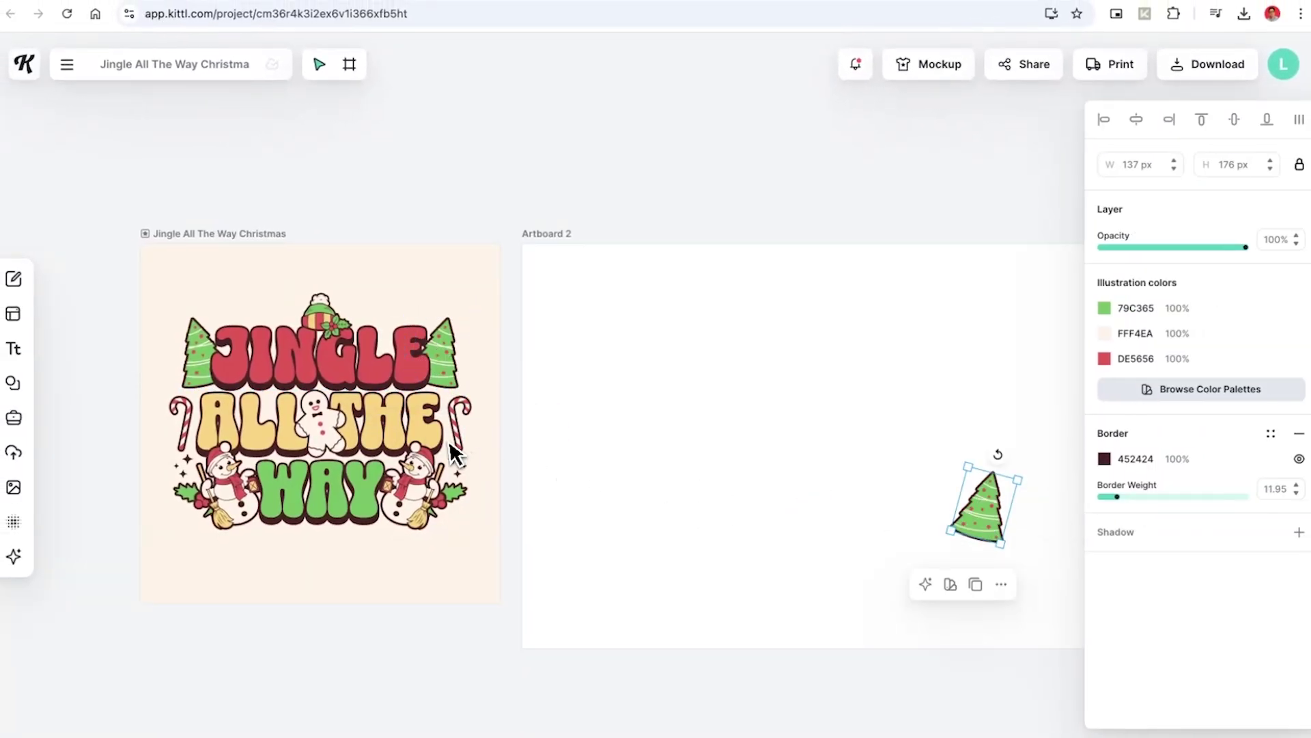
pyautogui.moveTo(451, 446); pyautogui.dragTo(497, 438)
pyautogui.moveTo(411, 493); pyautogui.dragTo(830, 530)
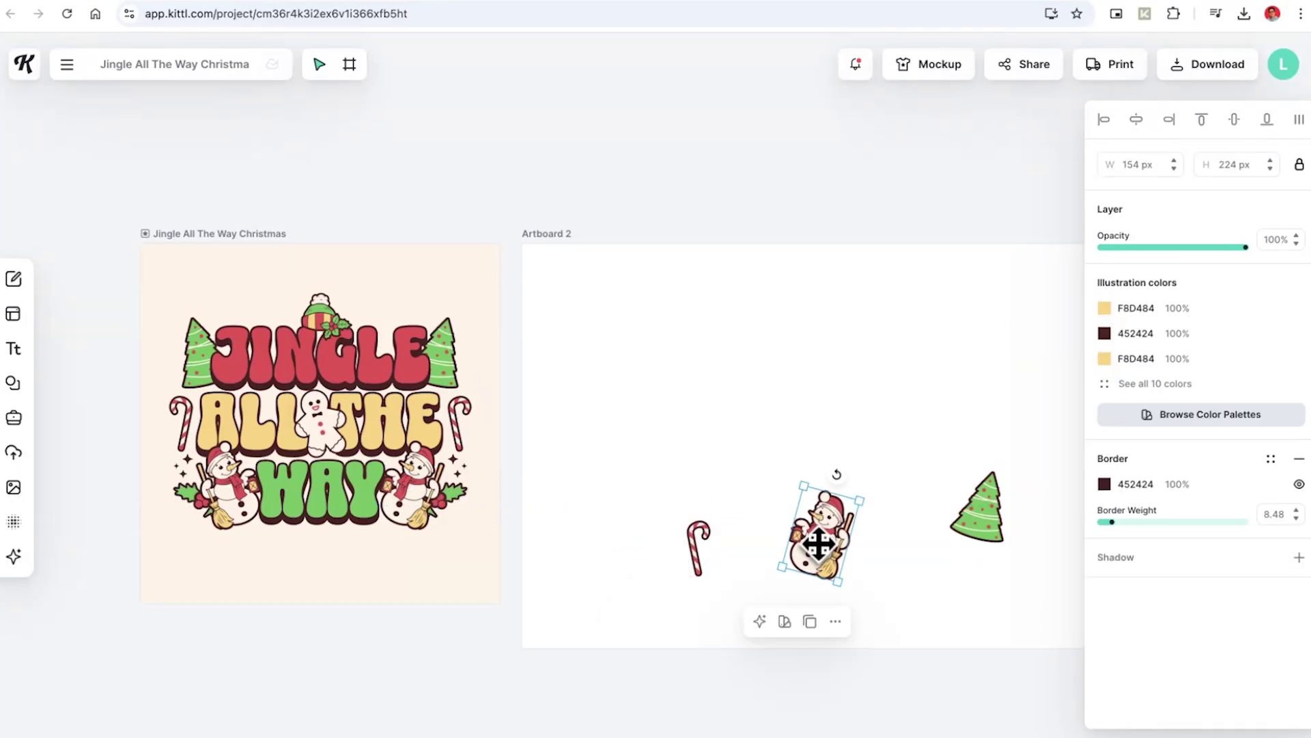
pyautogui.hscroll(5, 841, 543)
# Step: Enlarge and arrange the tree and snowman along the bottom, then recolour the DE5656 red
pyautogui.click(718, 507)
pyautogui.moveTo(748, 480); pyautogui.dragTo(911, 346)
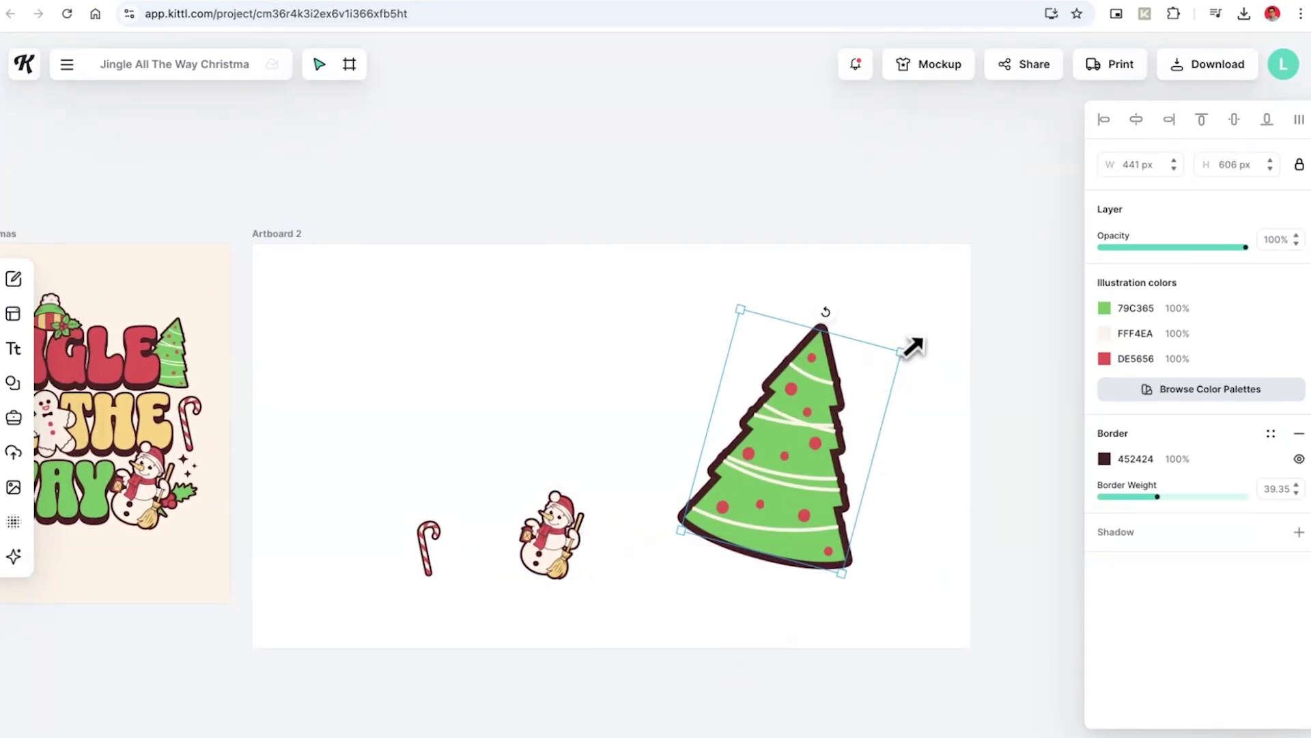
pyautogui.moveTo(779, 419); pyautogui.dragTo(910, 530)
pyautogui.moveTo(551, 540); pyautogui.dragTo(867, 383)
pyautogui.moveTo(819, 478); pyautogui.dragTo(756, 469)
pyautogui.moveTo(900, 517); pyautogui.dragTo(924, 451)
pyautogui.moveTo(1016, 287); pyautogui.dragTo(247, 654)
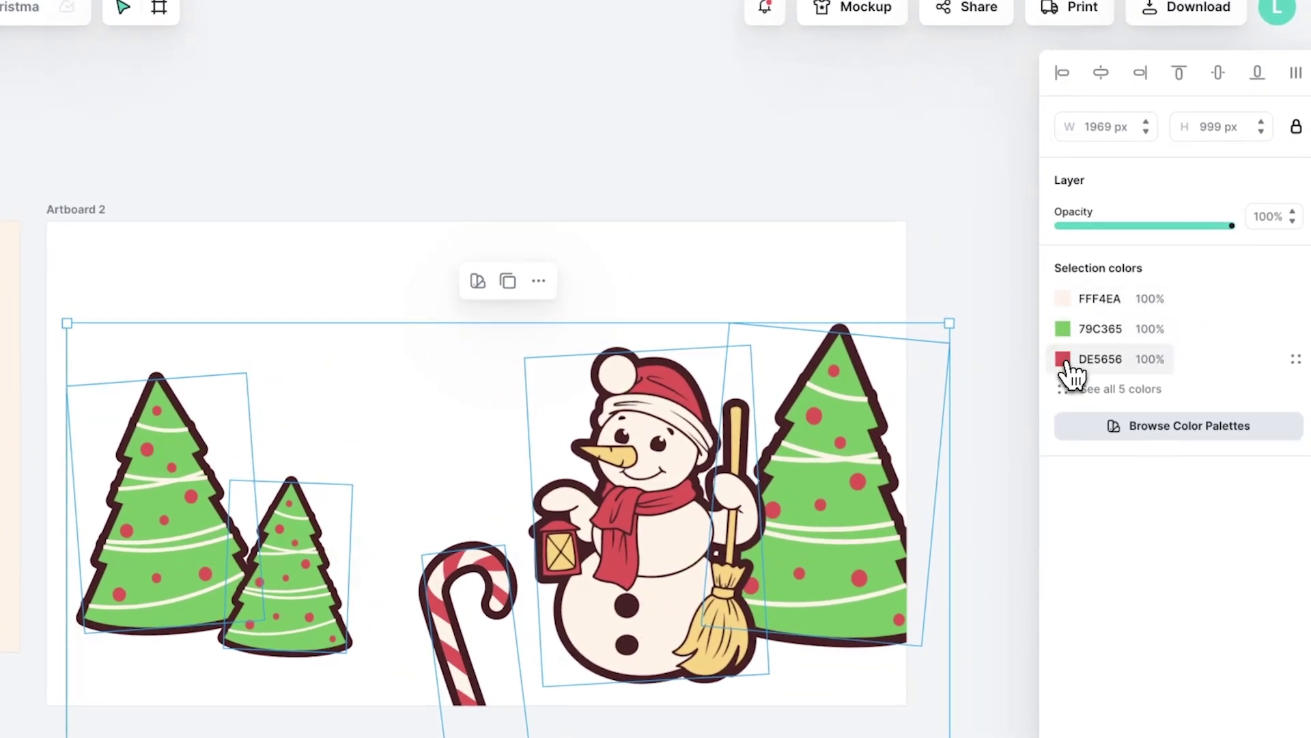
pyautogui.click(1063, 360)
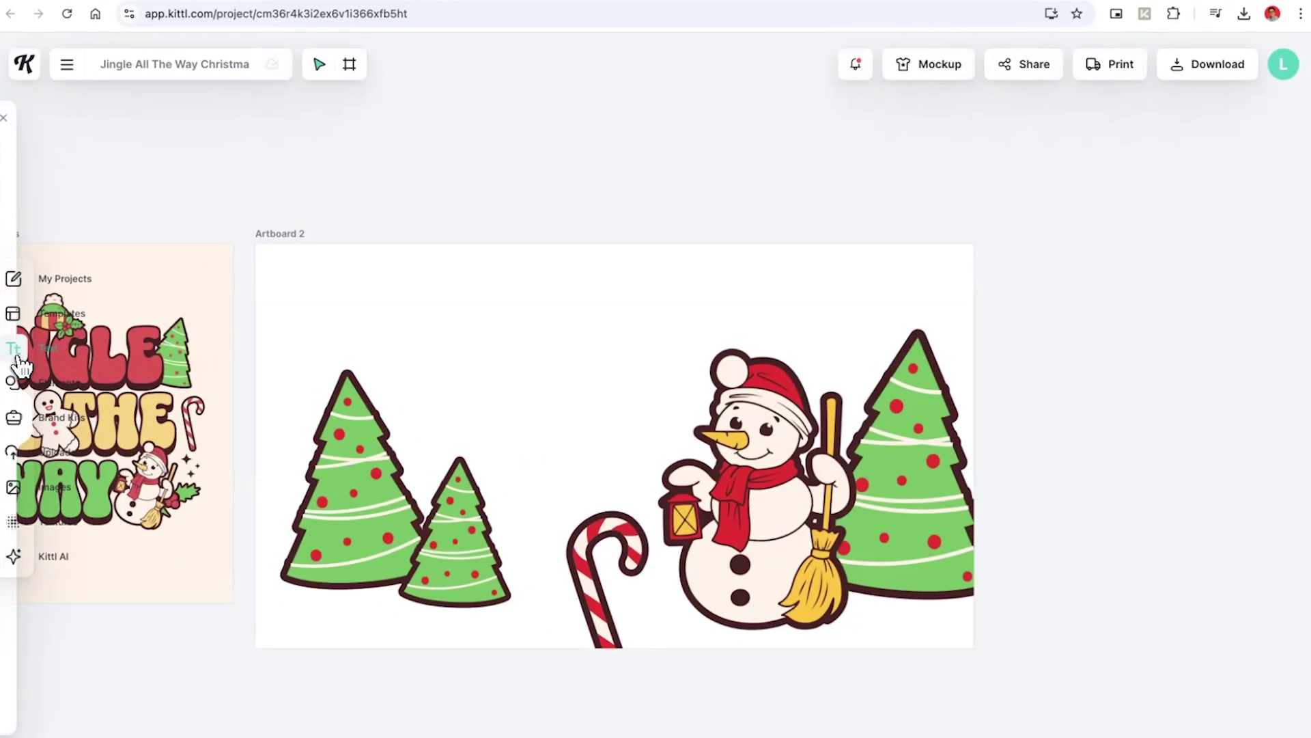
# Step: Place a Golden Times decorated text on Artboard 2 reading CHRISTMAS
pyautogui.click(18, 360)
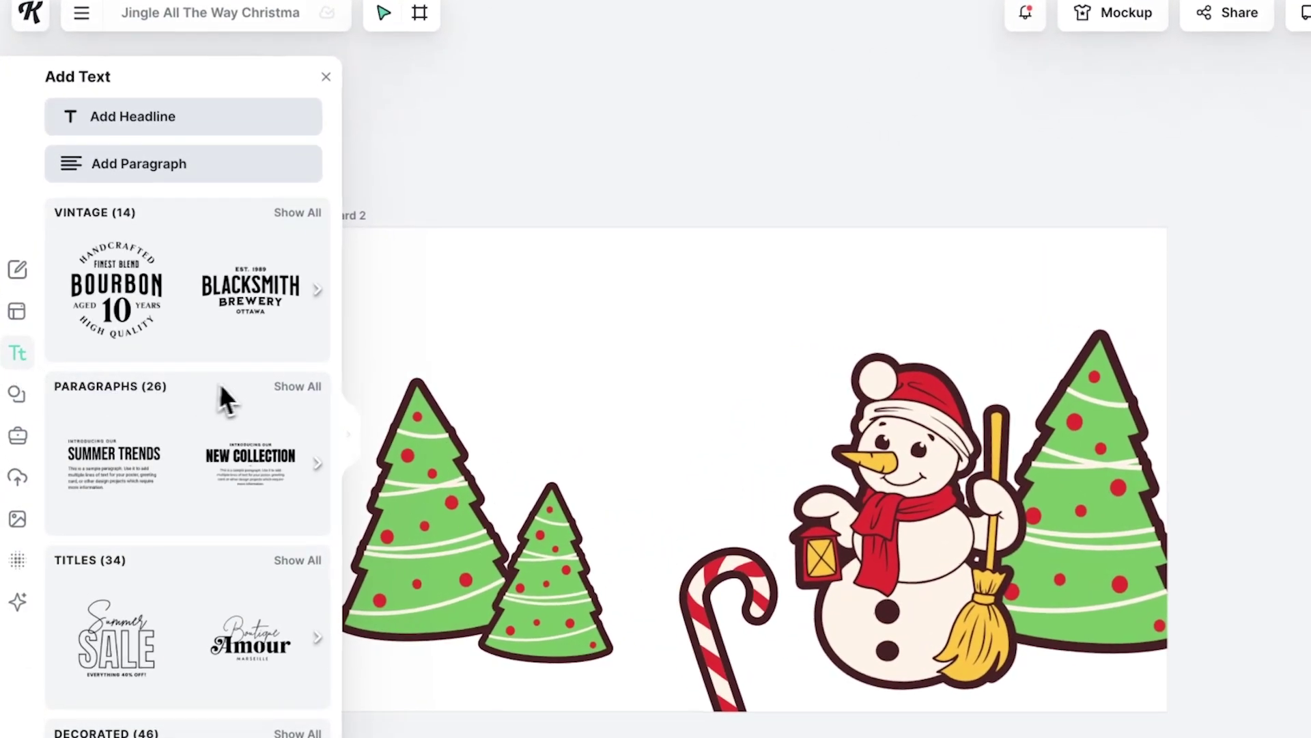
pyautogui.scroll(-4, 273, 377)
pyautogui.scroll(-2, 273, 377)
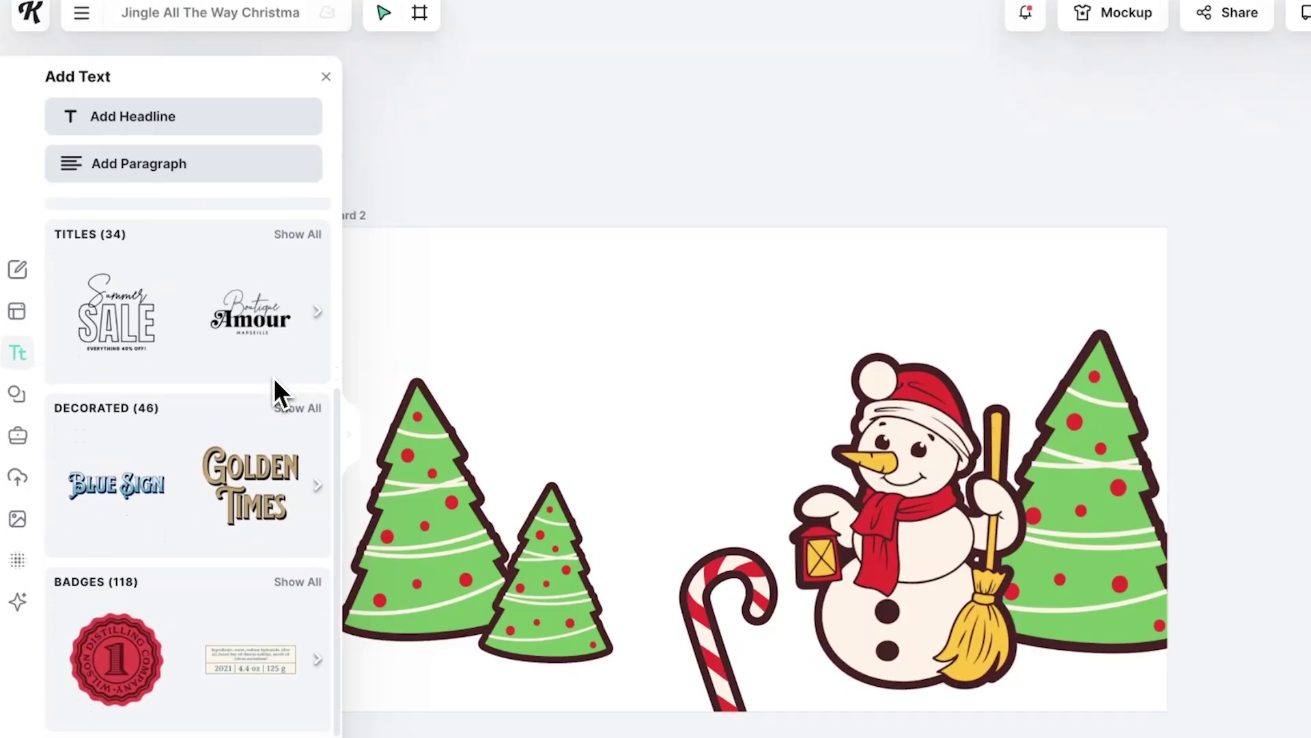
pyautogui.click(296, 411)
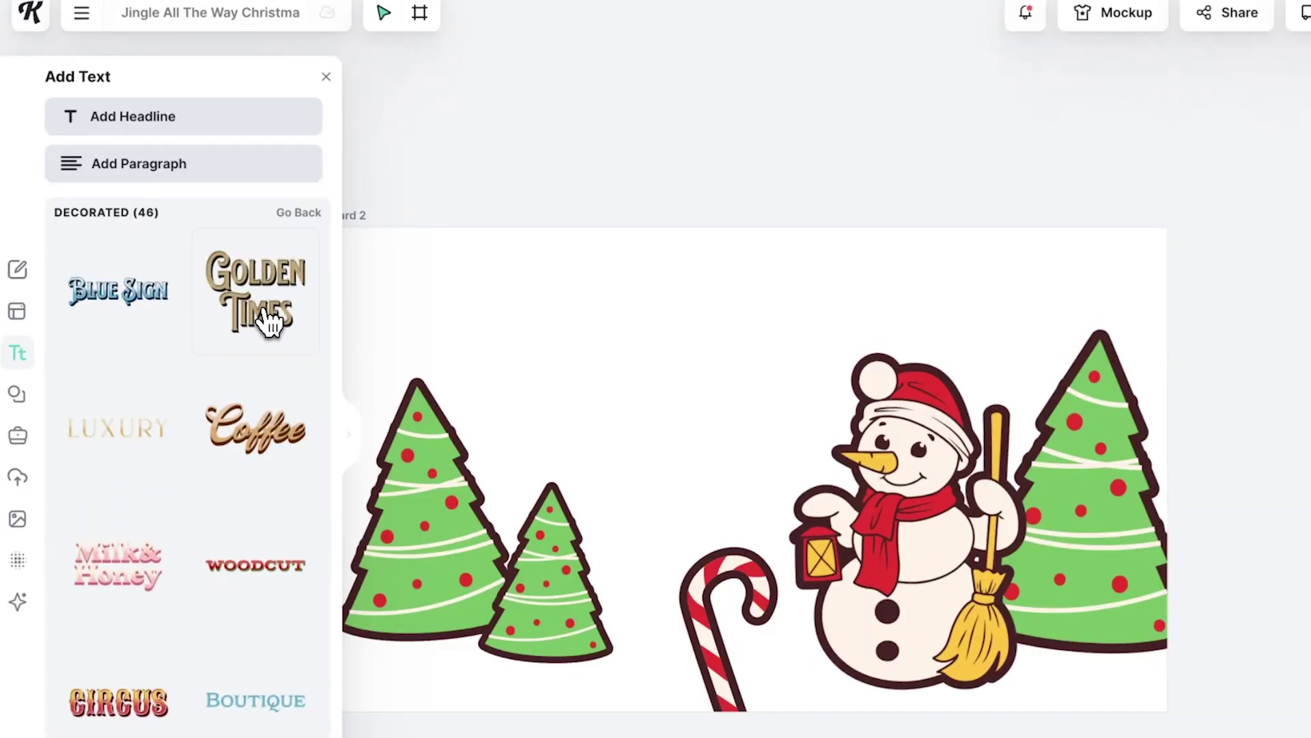
pyautogui.moveTo(295, 331); pyautogui.dragTo(646, 352)
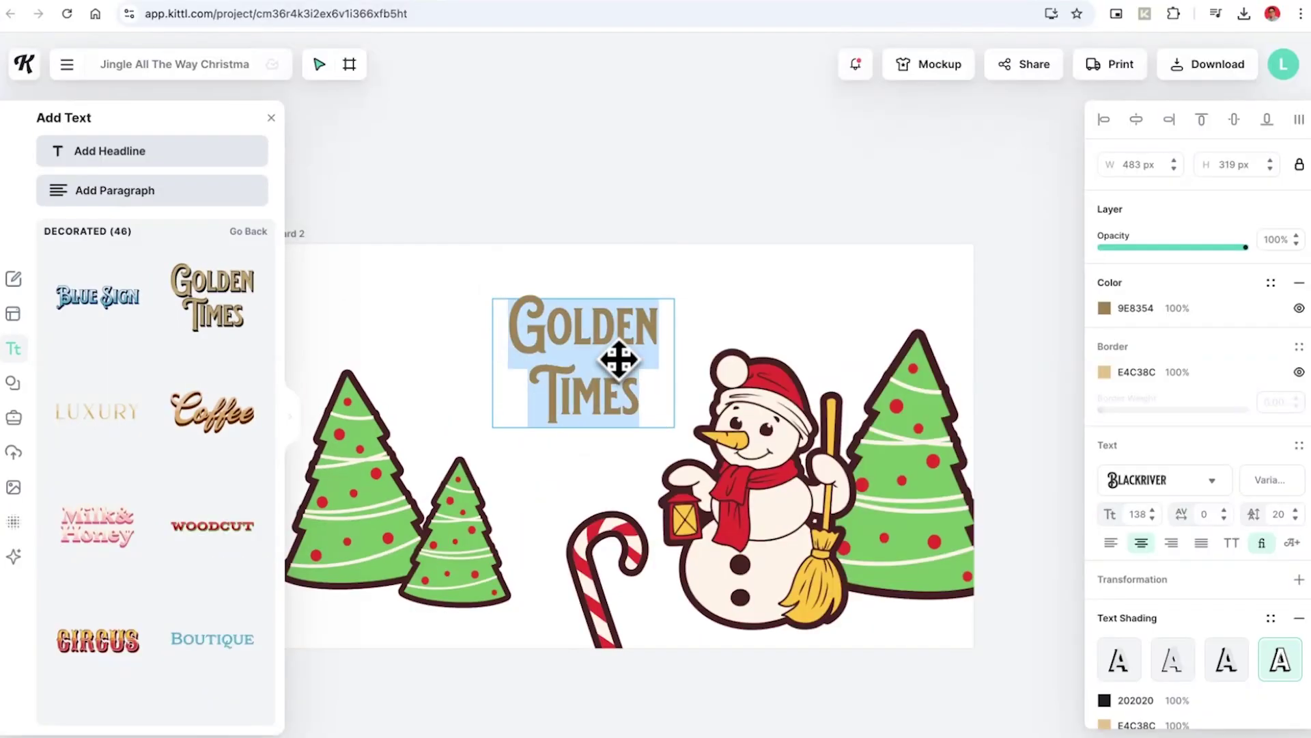
pyautogui.write('CHRISTMAS')
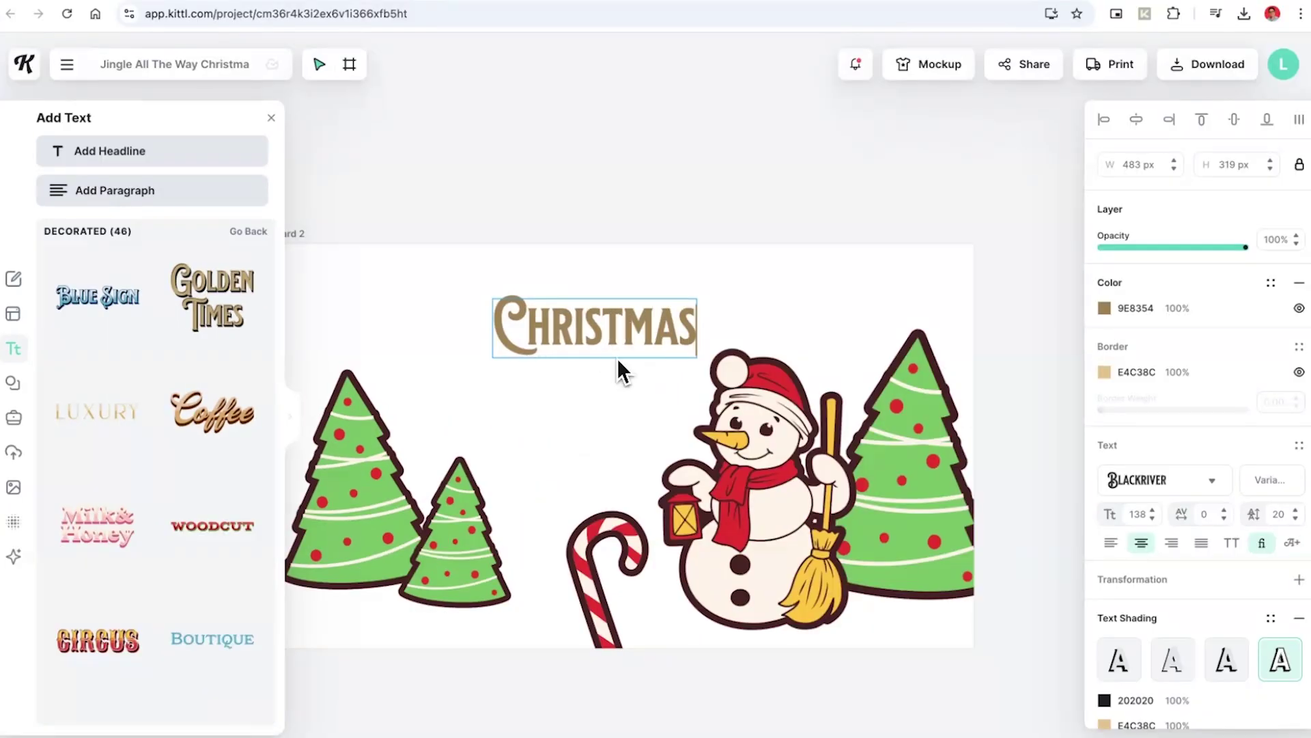
pyautogui.press('Escape')
# Step: Duplicate it as a smaller PRESENTATION line beneath CHRISTMAS and align the title
pyautogui.moveTo(585, 342); pyautogui.dragTo(601, 409)
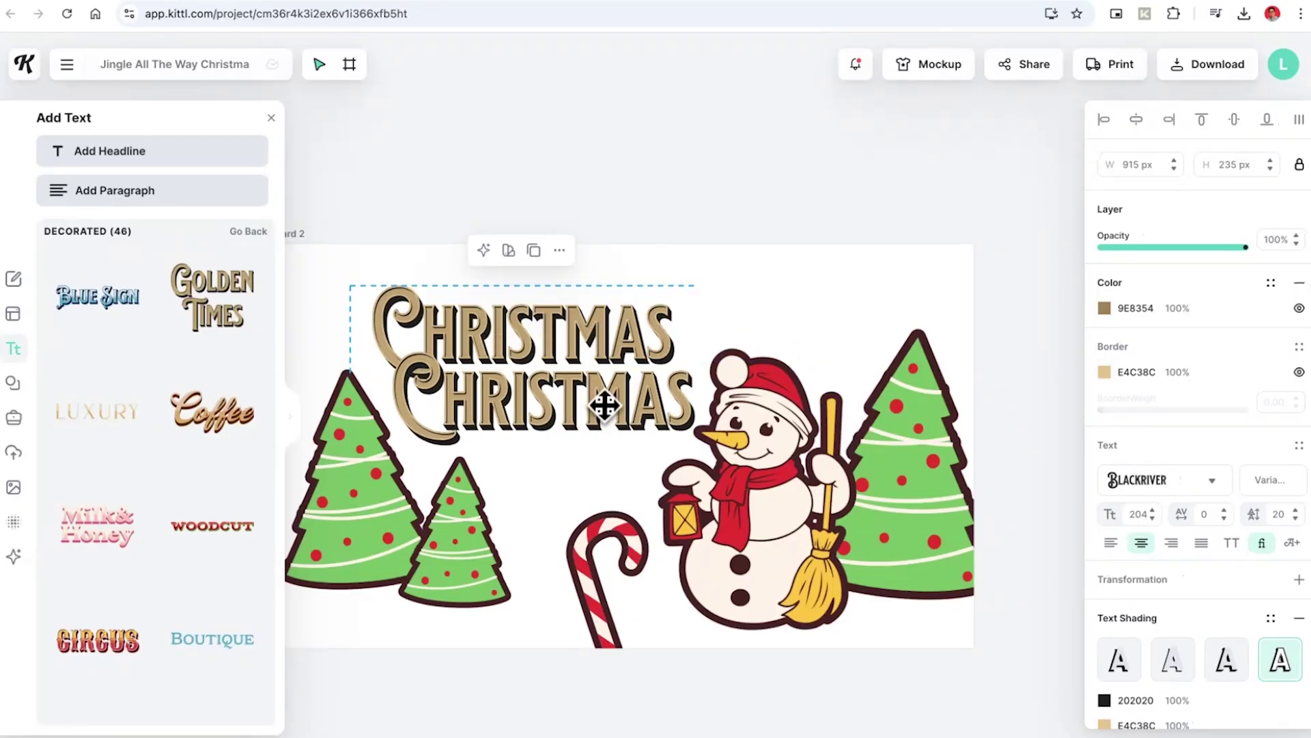
pyautogui.doubleClick(604, 410)
pyautogui.press('BackSpace')
pyautogui.write('PRESENTATION')
pyautogui.press('Escape')
pyautogui.moveTo(744, 444); pyautogui.dragTo(685, 421)
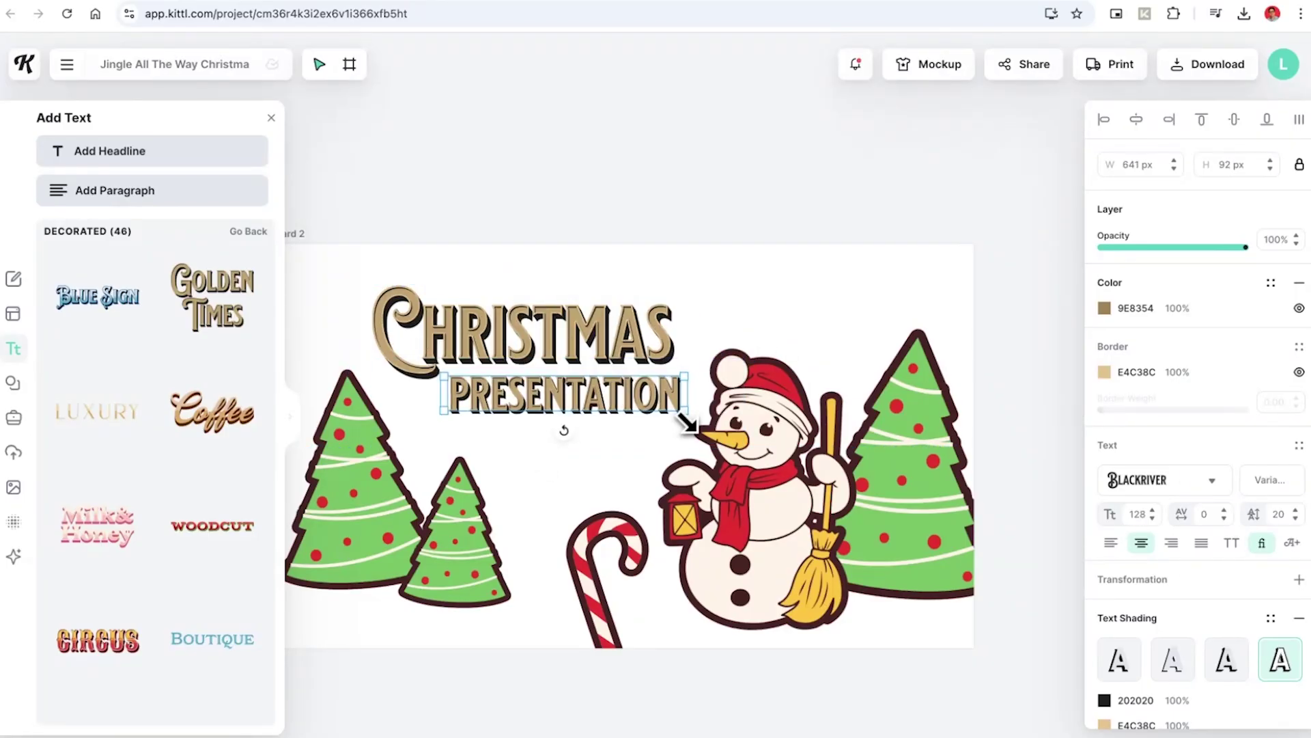
pyautogui.moveTo(411, 319); pyautogui.dragTo(403, 319)
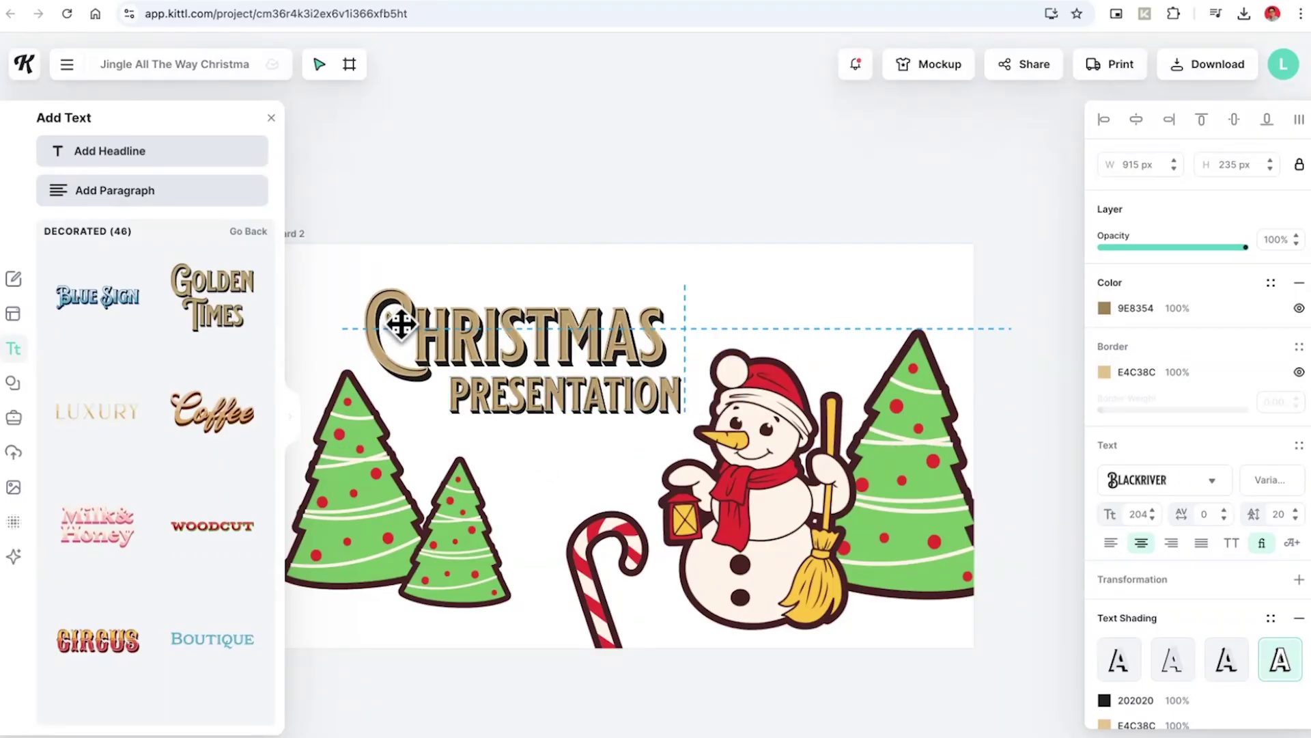
# Step: Add a cream 'paper' stock photo covering Artboard 2 and send it behind the artwork
pyautogui.click(711, 321)
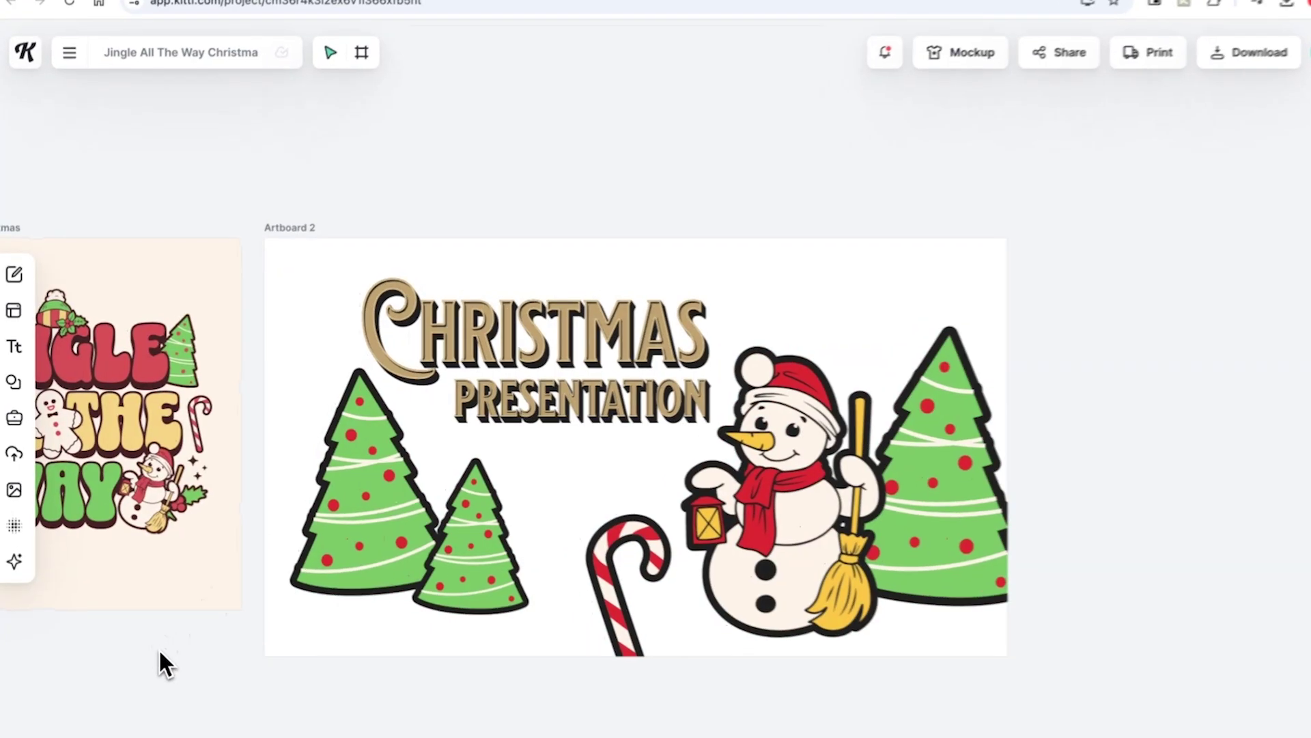
pyautogui.click(14, 491)
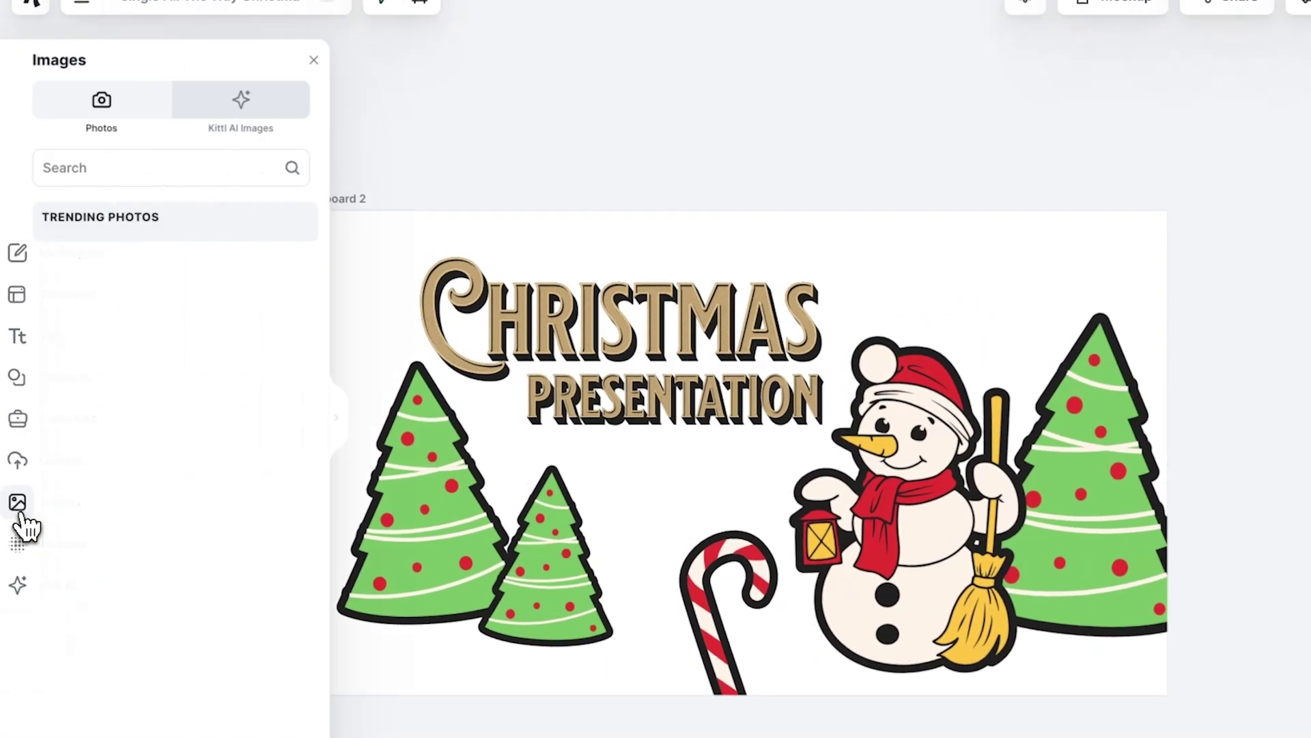
pyautogui.write('paper')
pyautogui.press('Return')
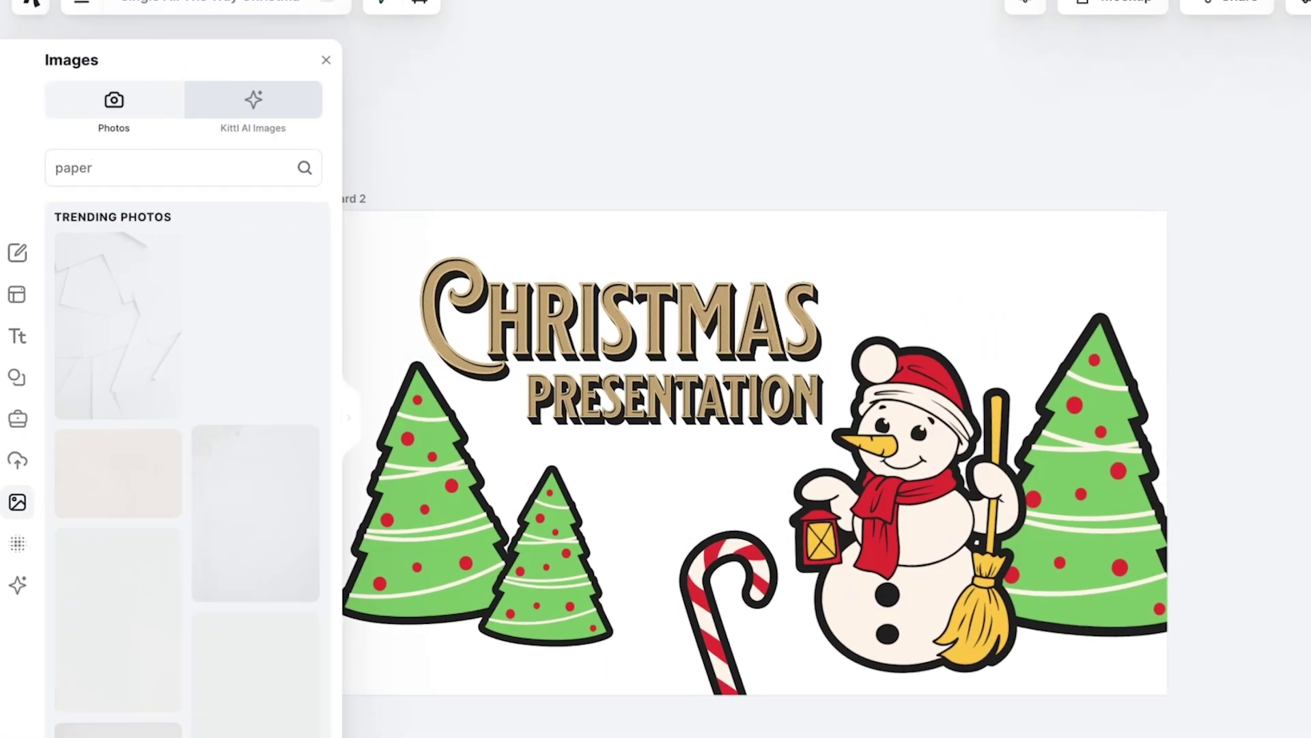
pyautogui.scroll(-5, 187, 503)
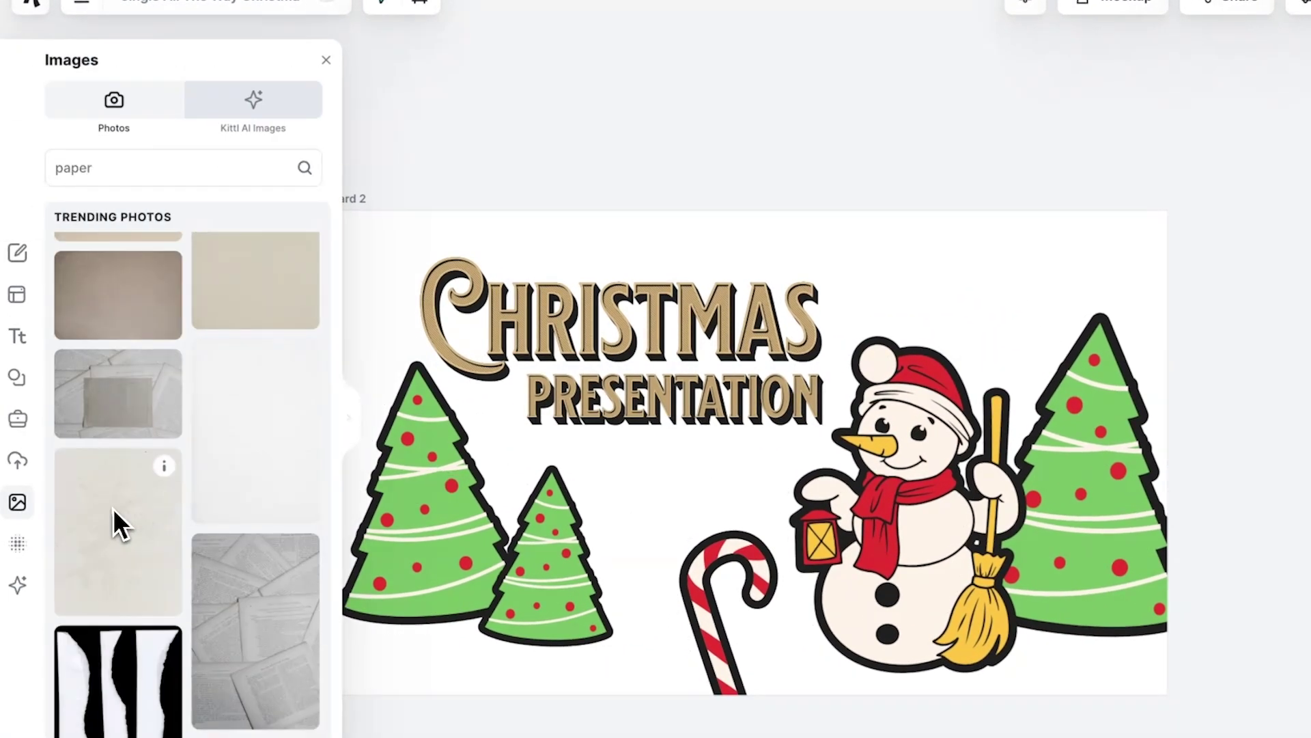
pyautogui.moveTo(117, 521); pyautogui.dragTo(381, 308)
pyautogui.click(271, 118)
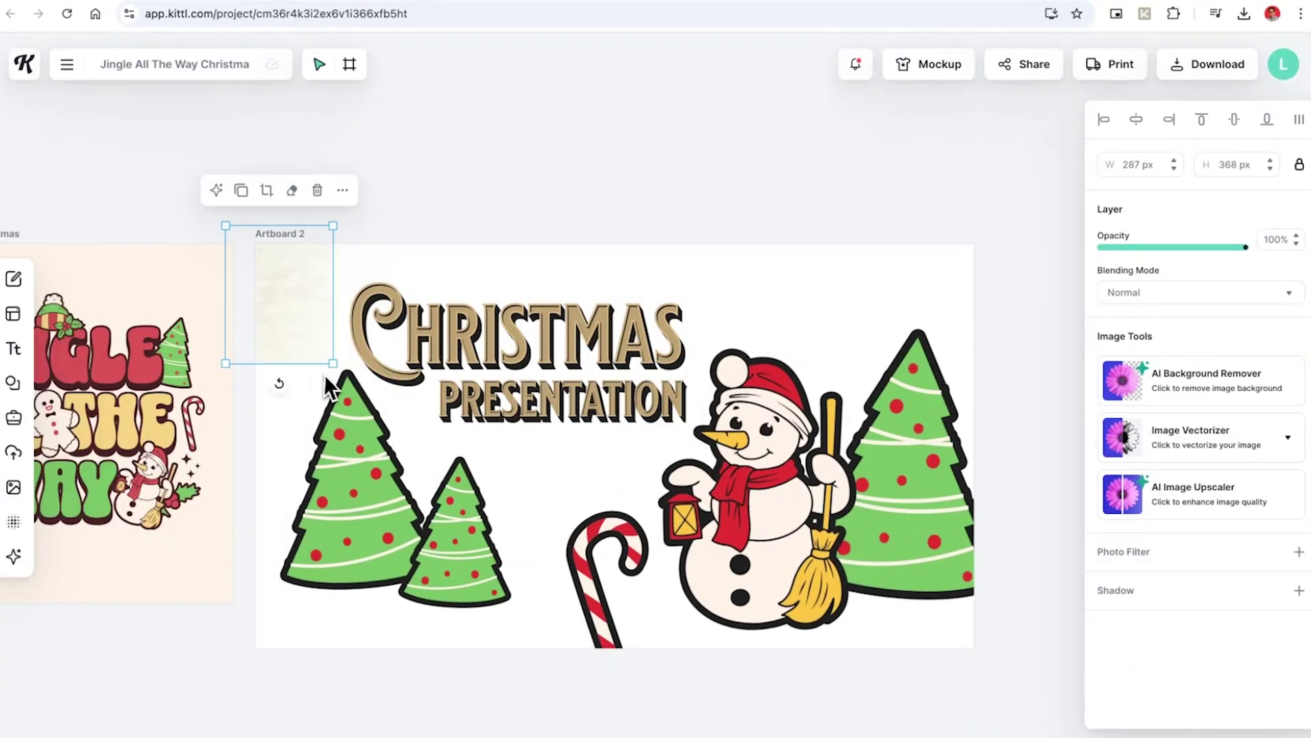
pyautogui.moveTo(328, 381); pyautogui.dragTo(993, 723)
pyautogui.rightClick(752, 410)
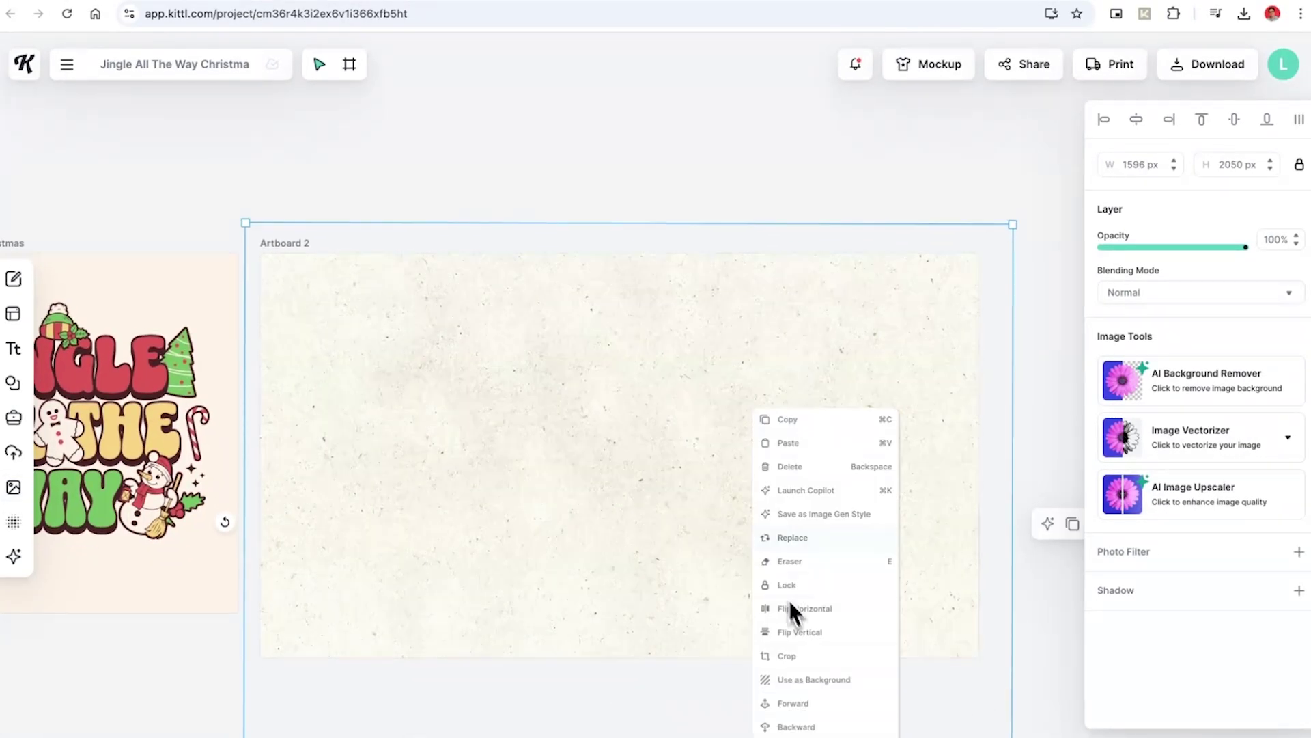
pyautogui.click(794, 608)
# Step: Apply a grainy paper texture over the whole of Artboard 2
pyautogui.click(13, 522)
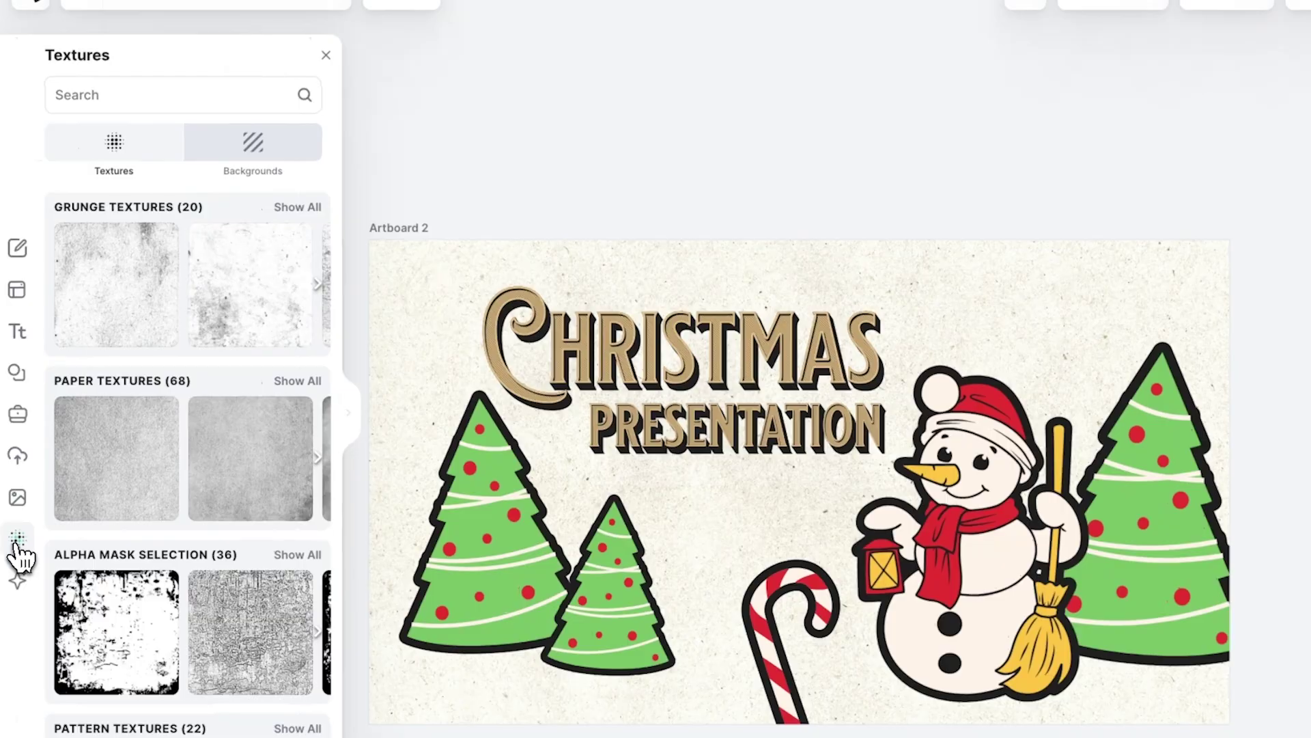
pyautogui.click(299, 382)
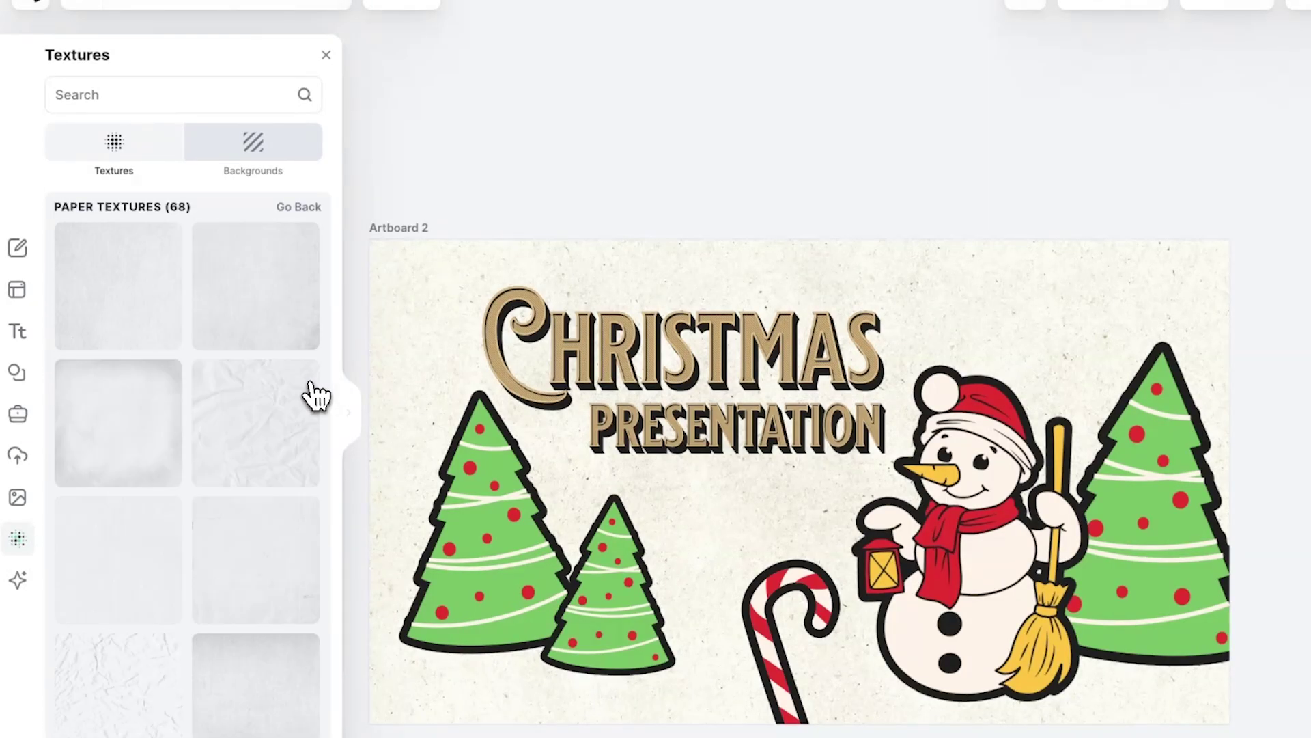
pyautogui.click(391, 245)
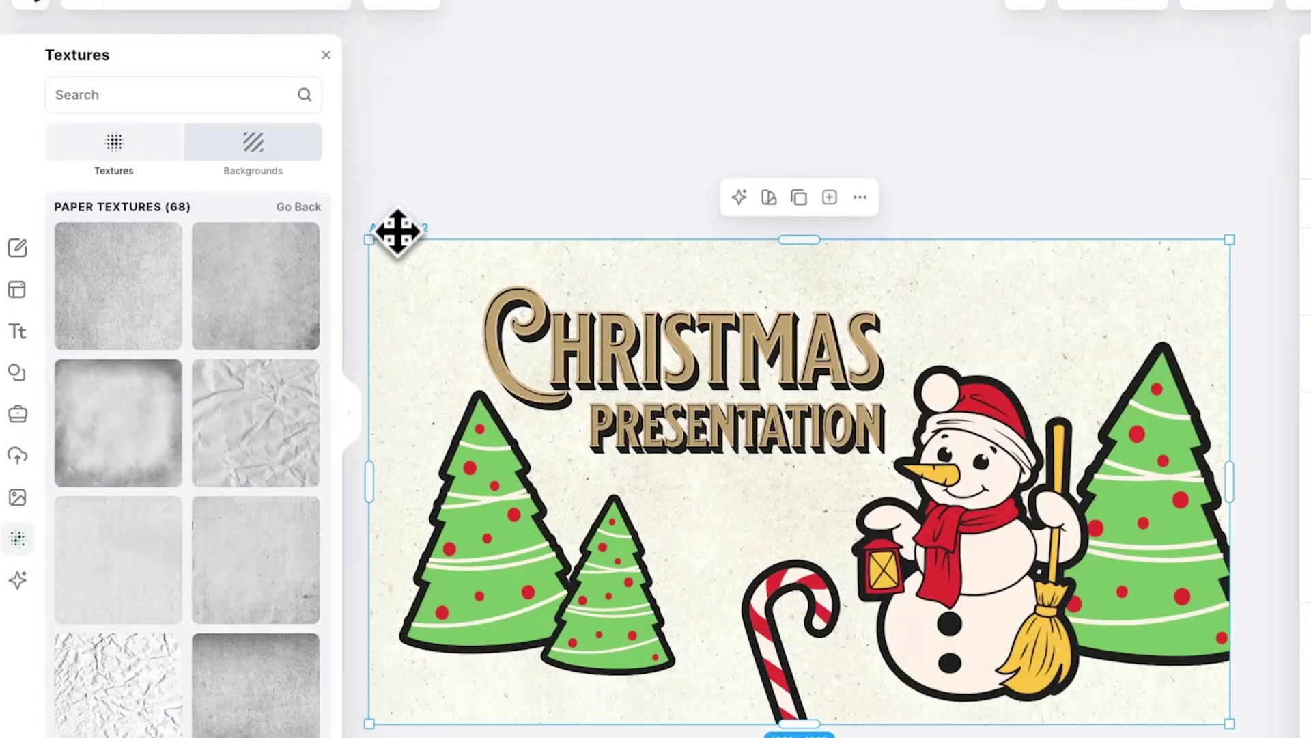
pyautogui.click(141, 410)
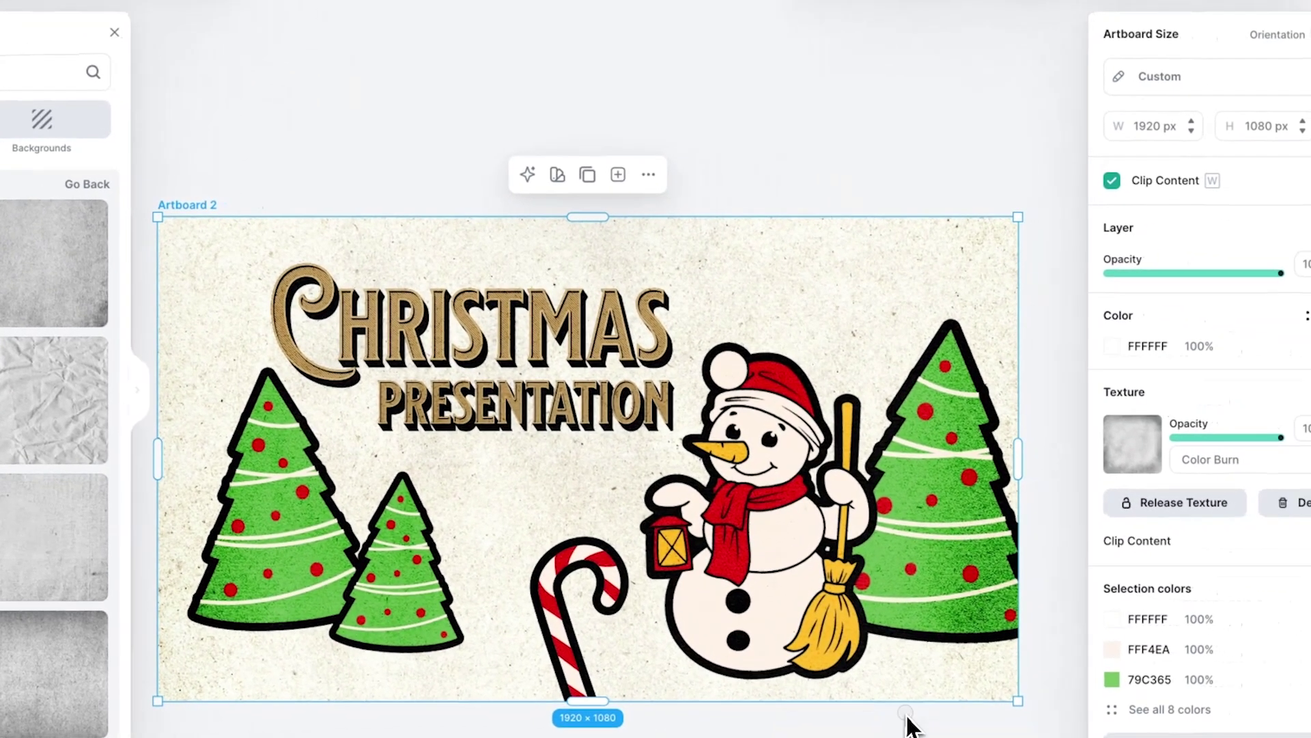
pyautogui.click(1120, 734)
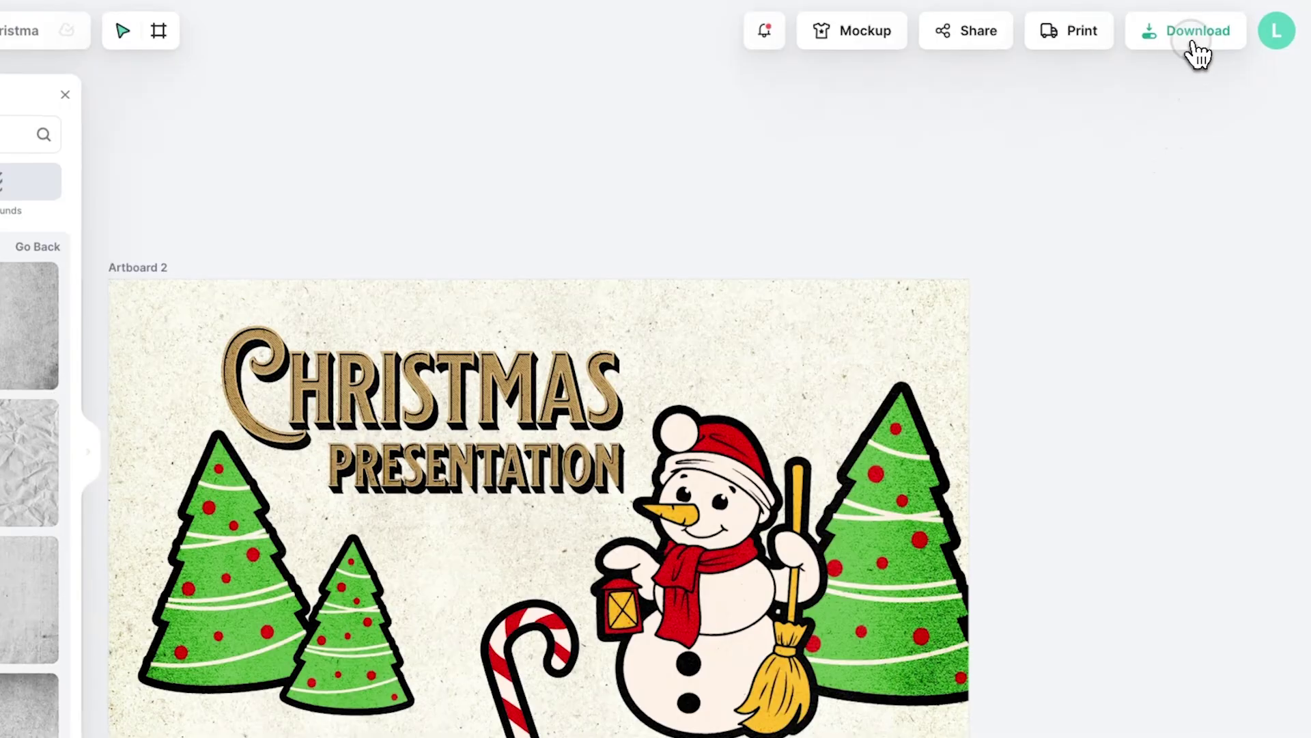
# Step: Download the finished Christmas design as an image from Kittl
pyautogui.click(1193, 44)
pyautogui.click(1030, 527)
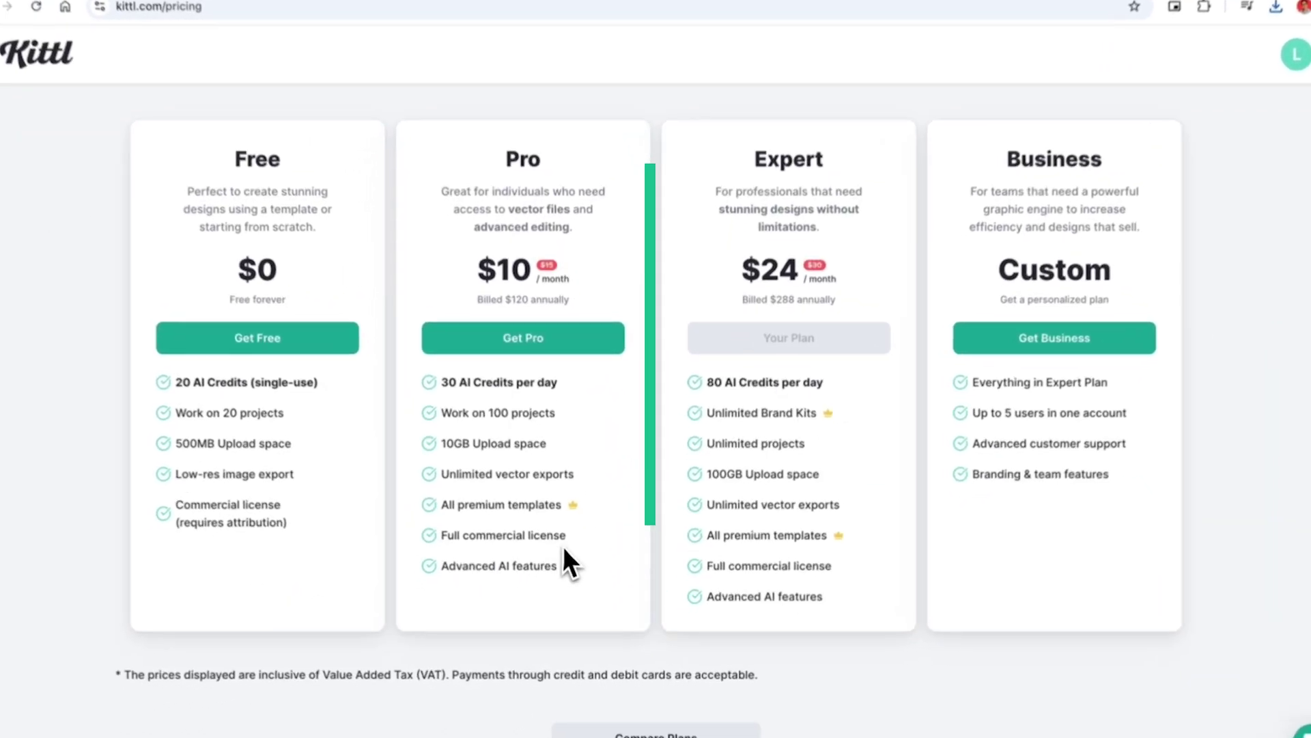
pyautogui.moveTo(573, 553); pyautogui.dragTo(453, 552)
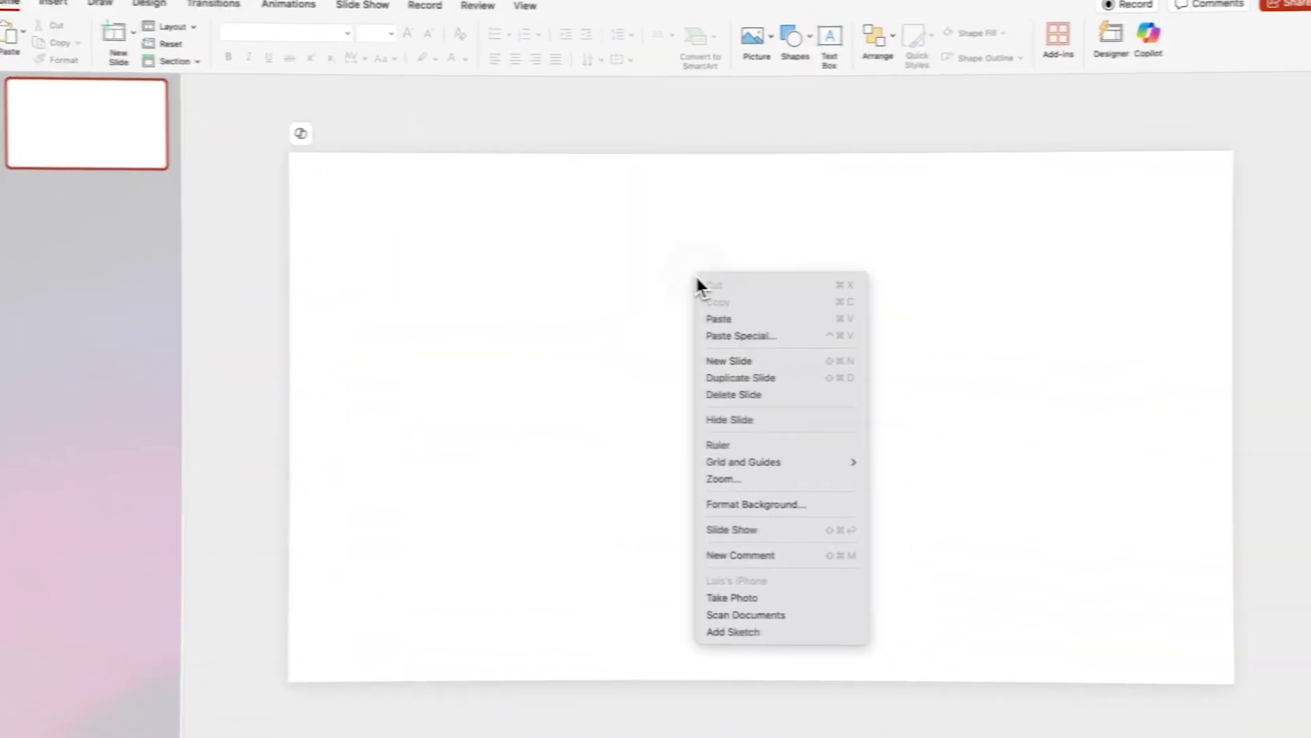
# Step: Set the PowerPoint slide background to a solid black fill
pyautogui.click(772, 504)
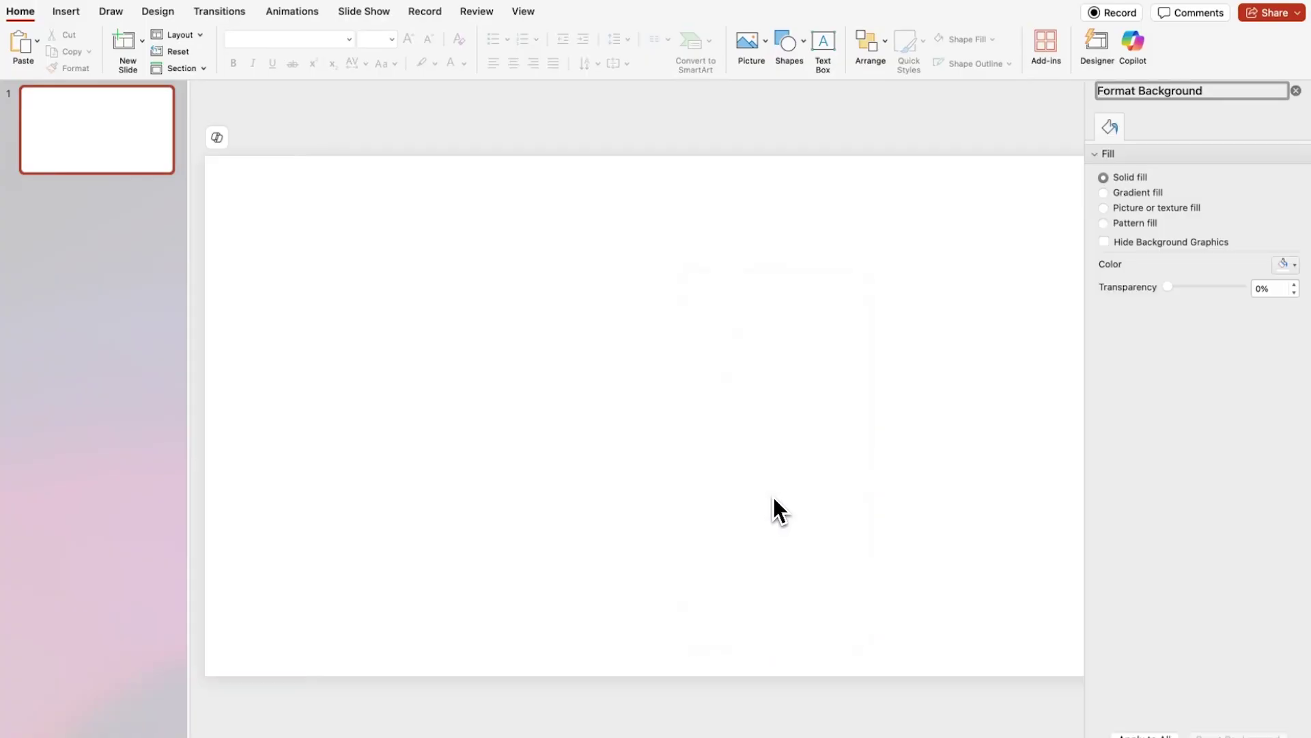
pyautogui.click(1286, 265)
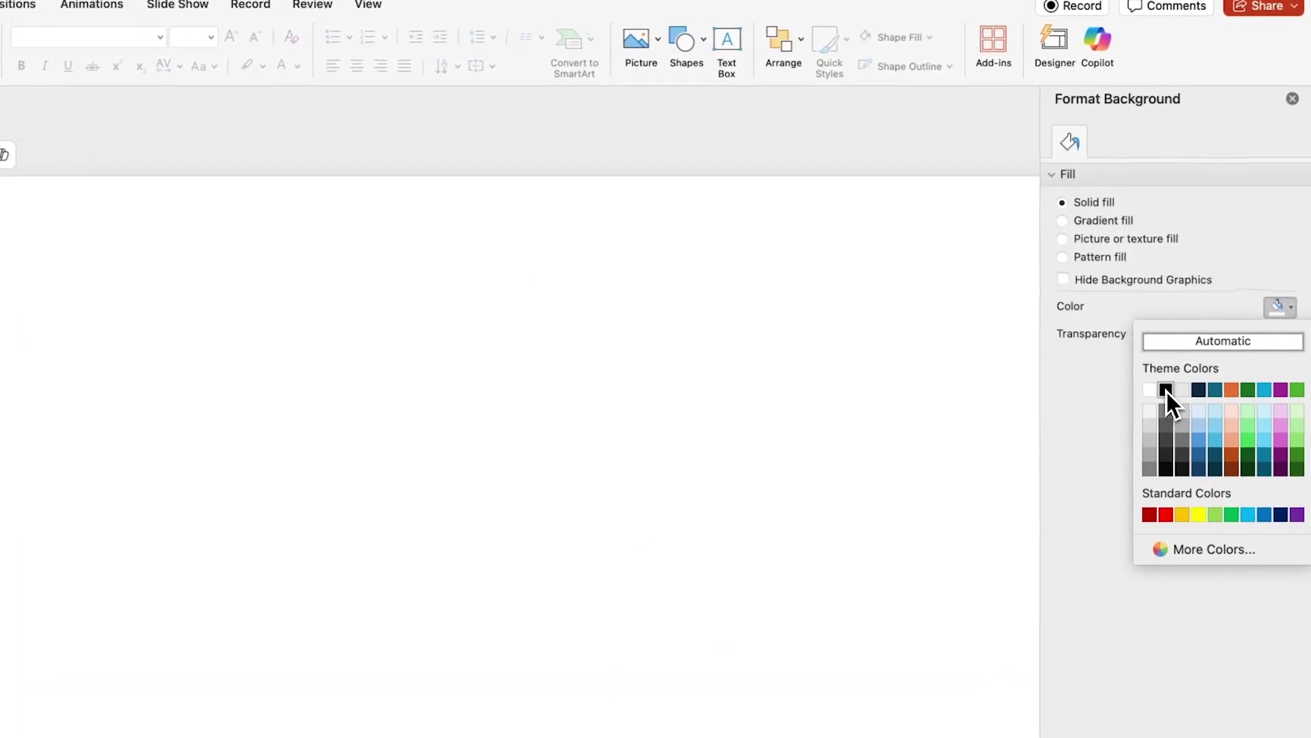
pyautogui.click(1167, 390)
# Step: Draw a donut shape on the slide and enlarge it to about 13.9 cm
pyautogui.click(1293, 99)
pyautogui.click(683, 40)
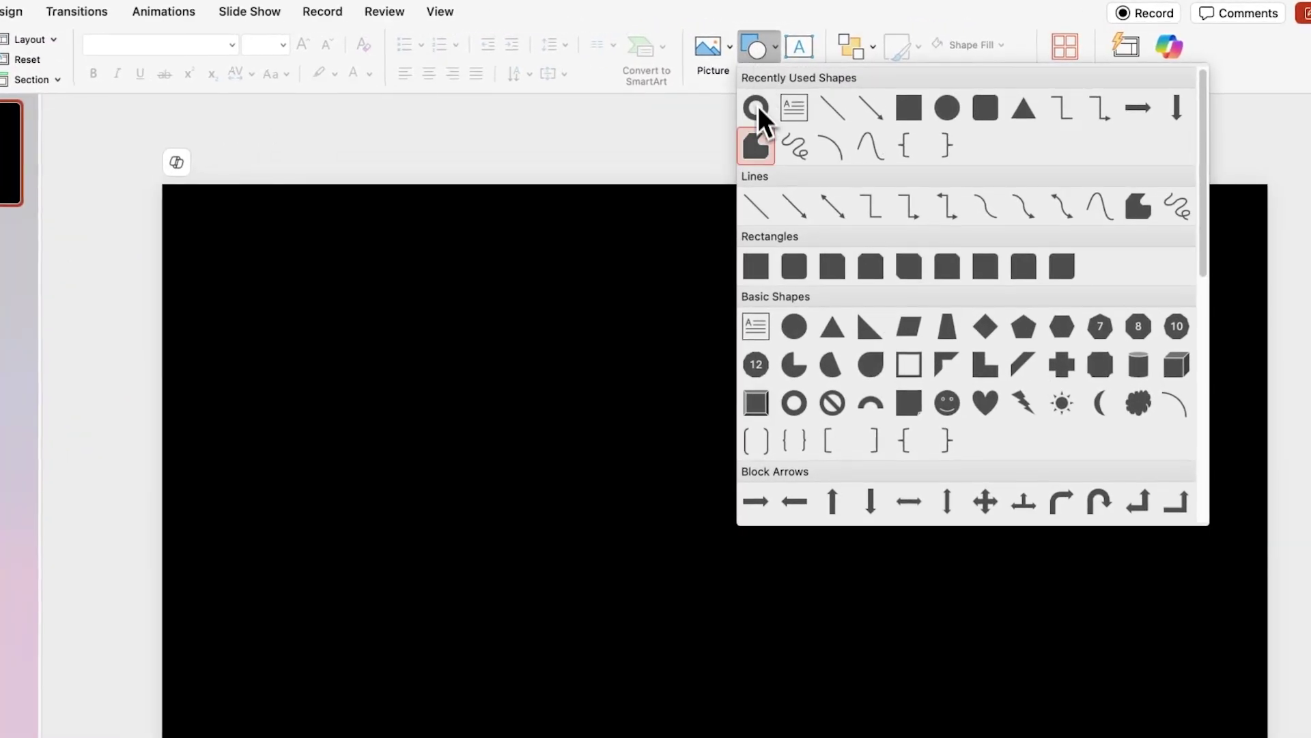
pyautogui.click(794, 364)
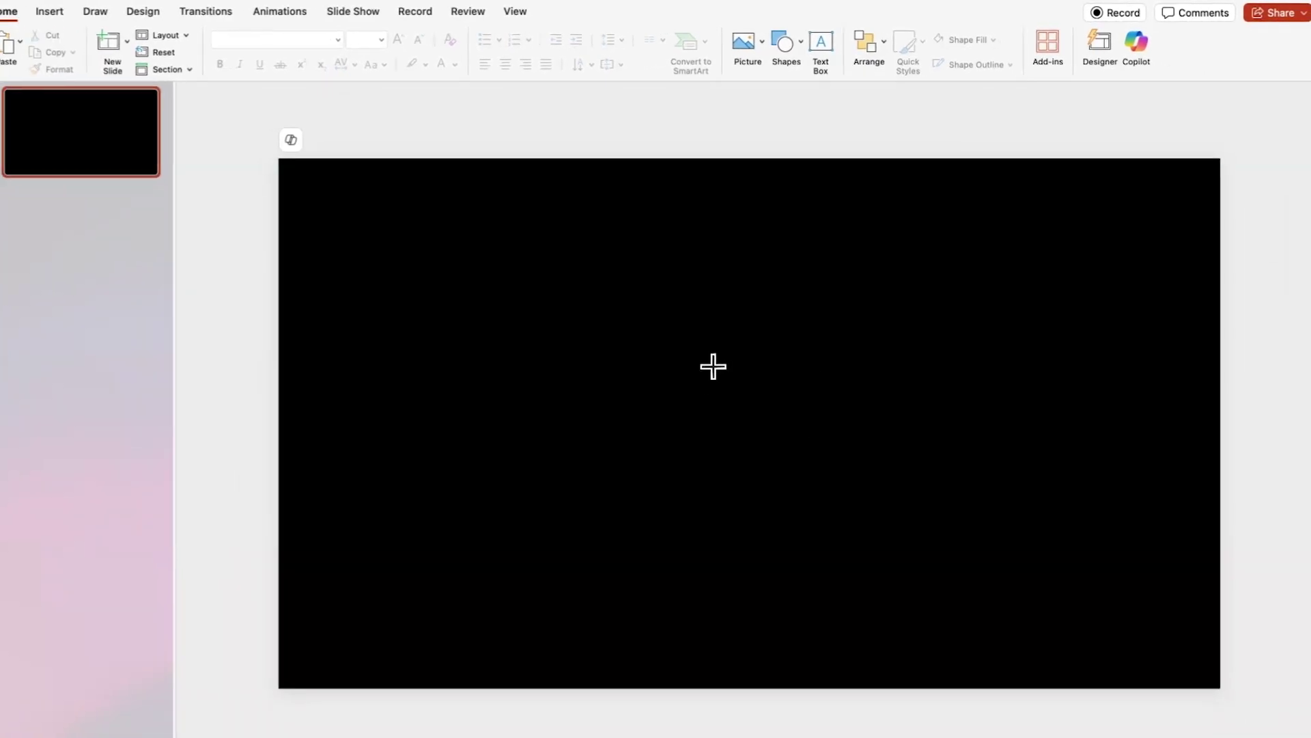
pyautogui.click(702, 373)
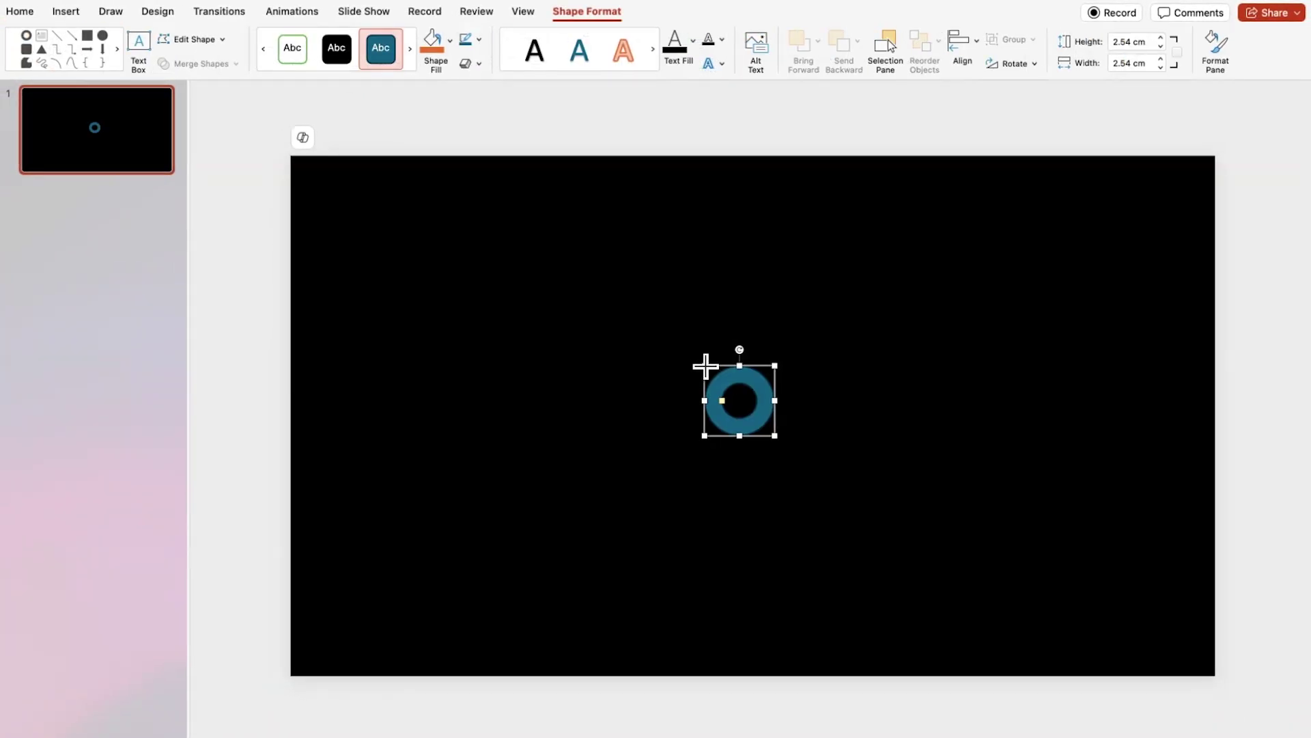
pyautogui.moveTo(775, 365); pyautogui.dragTo(930, 234)
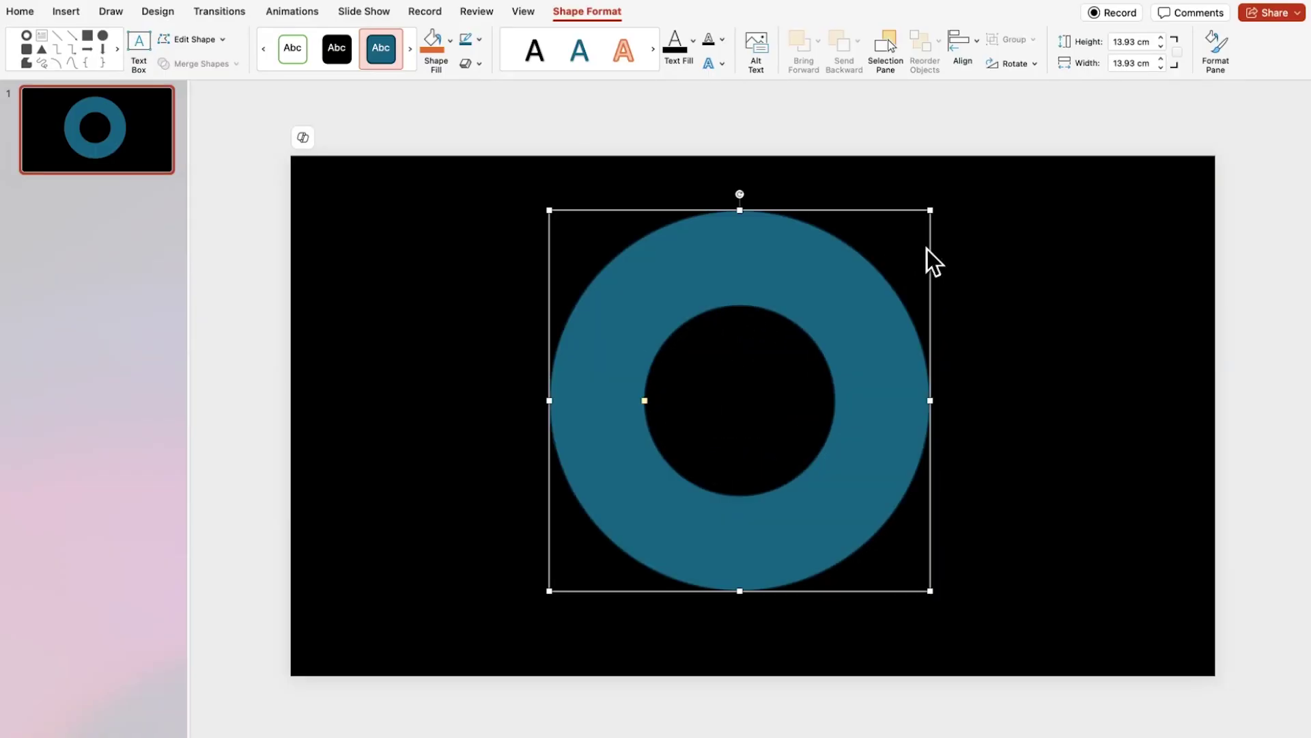
# Step: Centre the donut horizontally and vertically on the slide
pyautogui.click(962, 38)
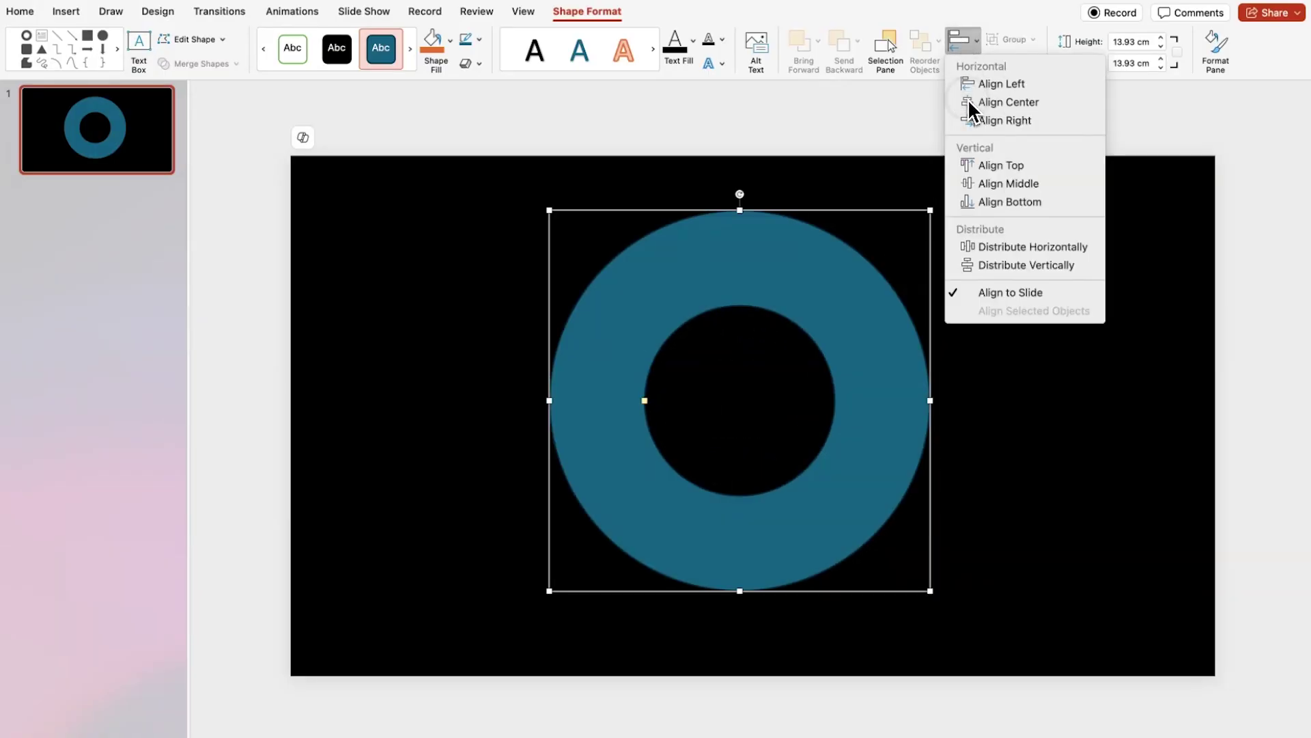
pyautogui.click(970, 103)
pyautogui.click(963, 41)
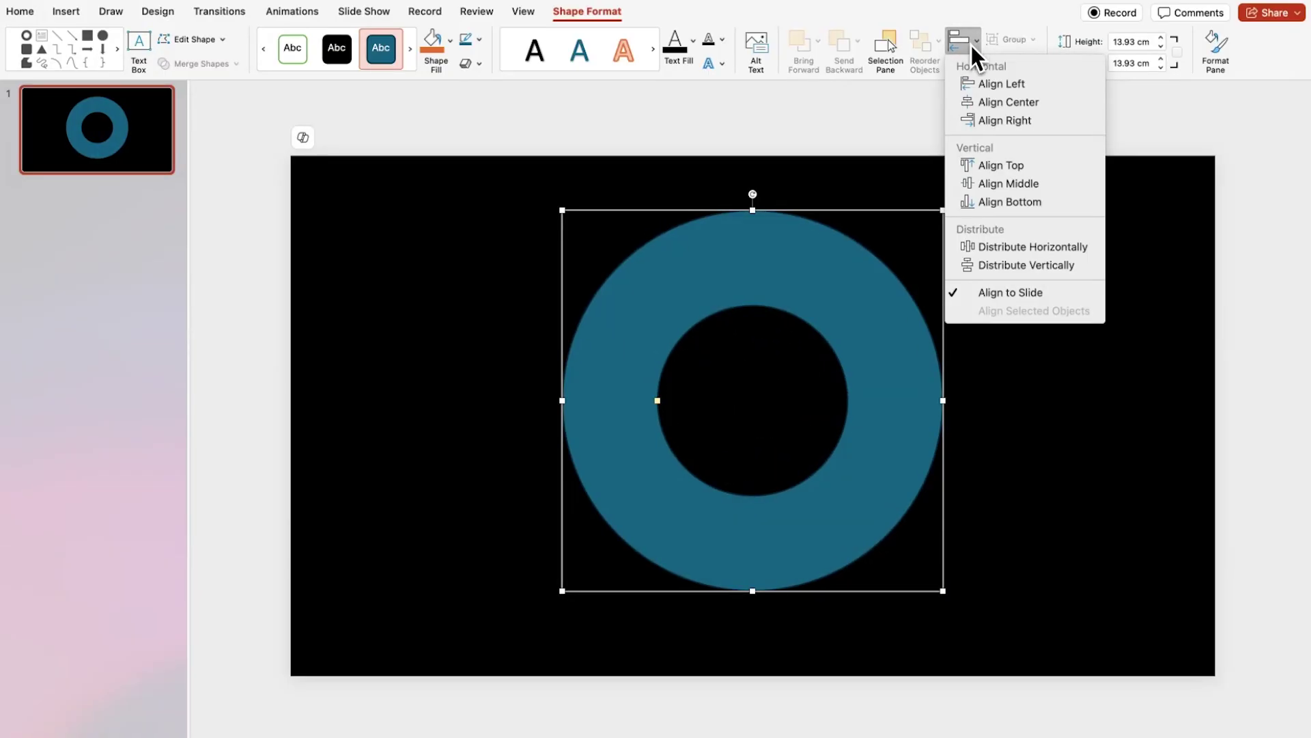
pyautogui.click(985, 184)
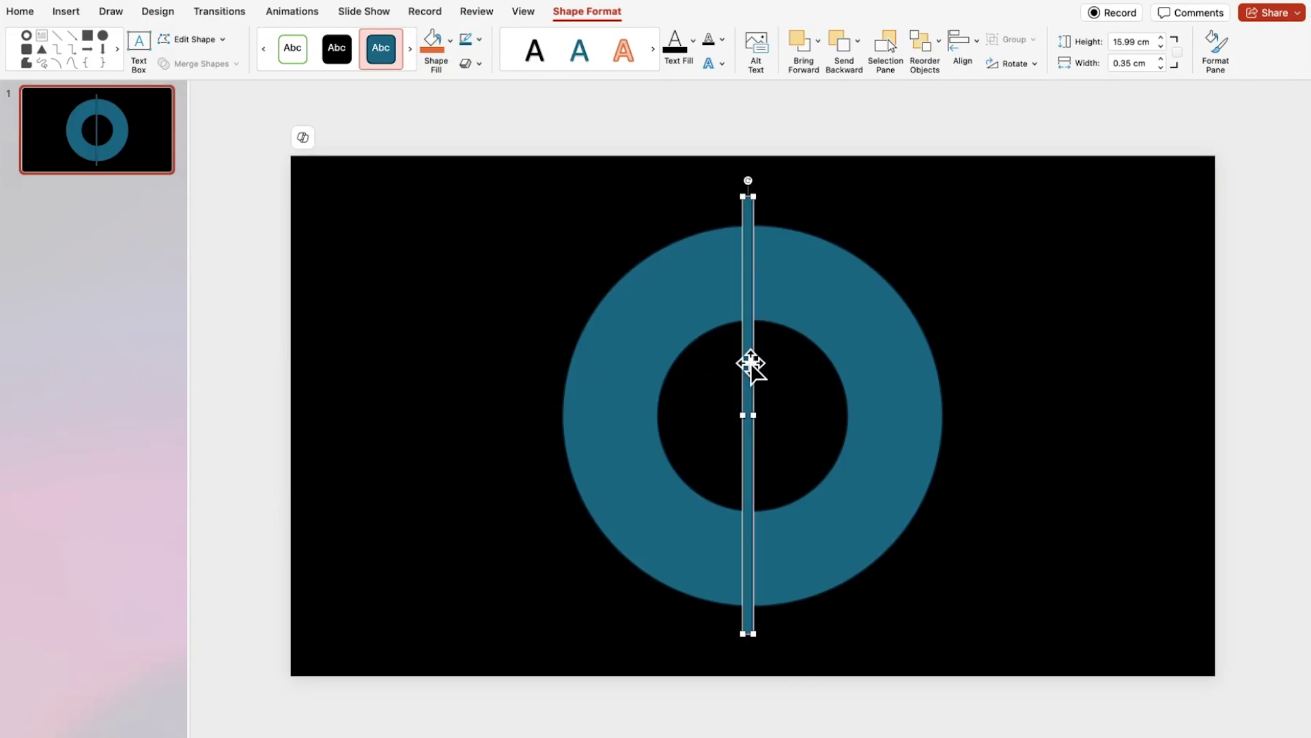
# Step: Duplicate the thin bar as a horizontal crossbar, centre both bars on the ring, and move everything to the slide centre
pyautogui.moveTo(785, 358); pyautogui.dragTo(784, 357)
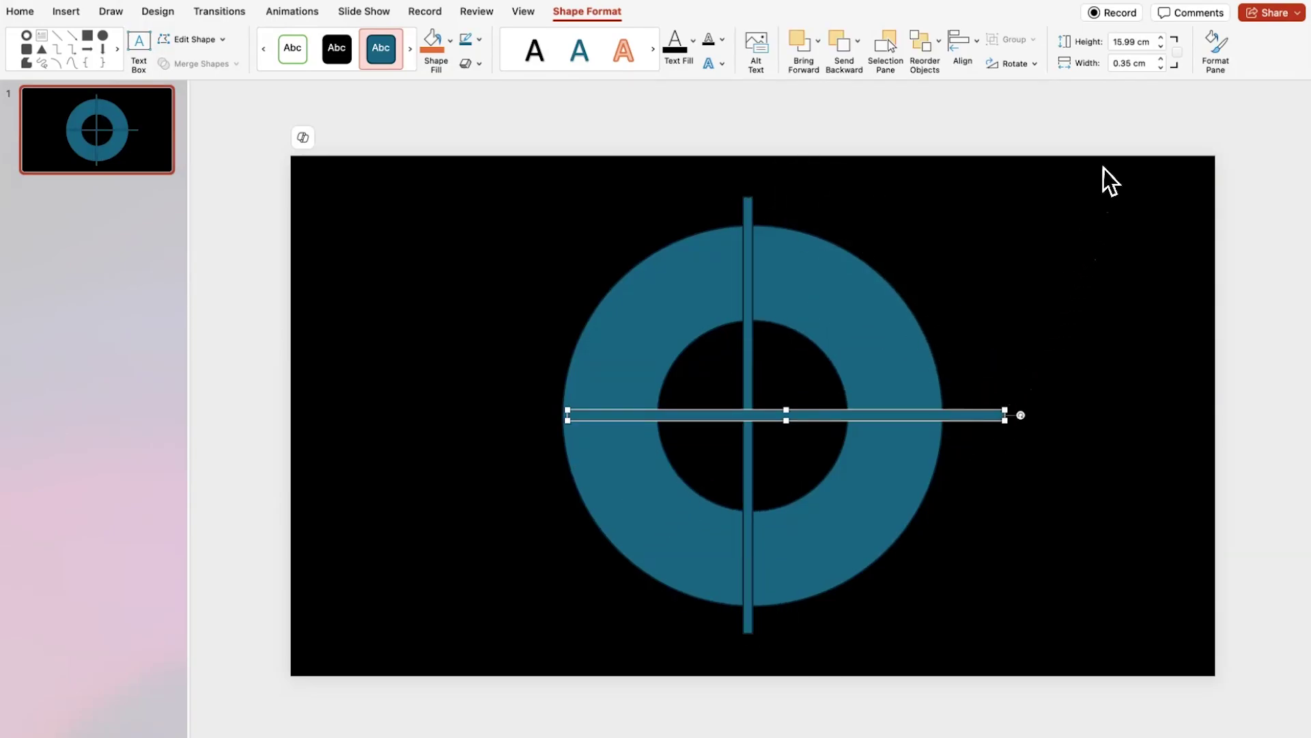
pyautogui.moveTo(1101, 156); pyautogui.dragTo(461, 681)
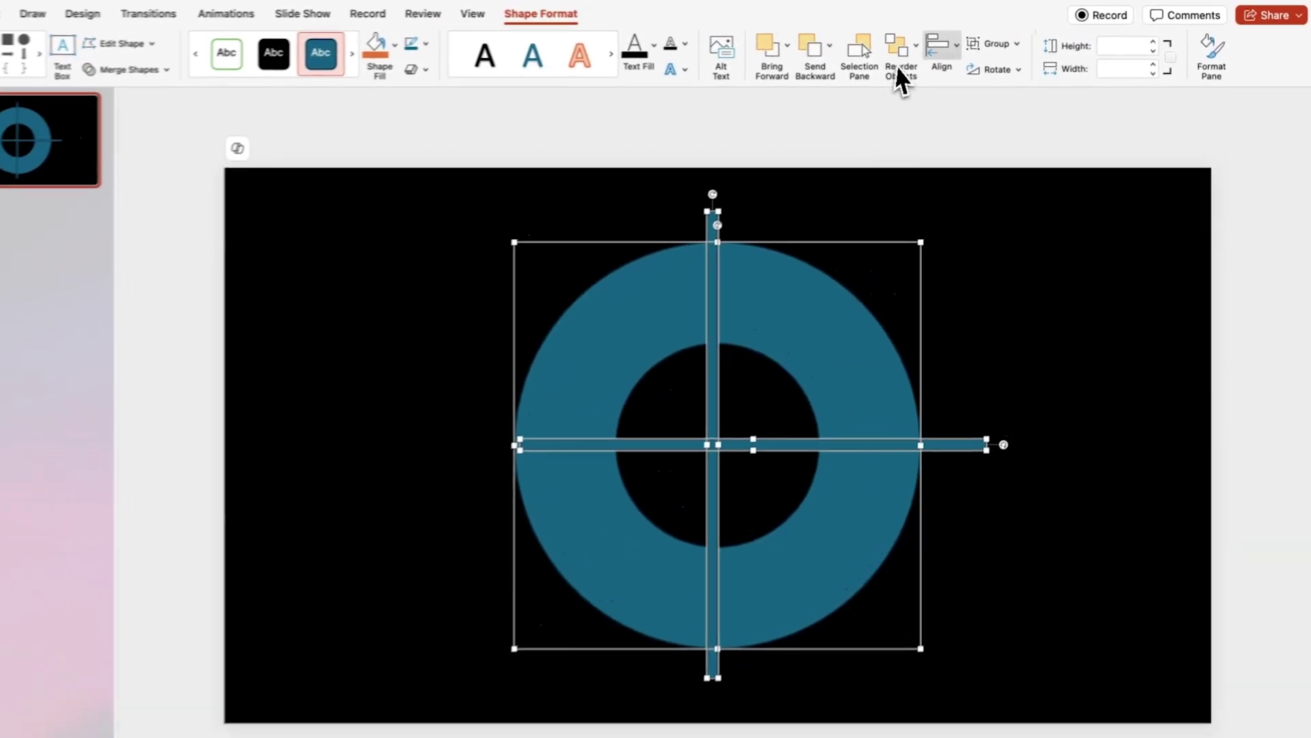
pyautogui.click(946, 45)
pyautogui.click(951, 107)
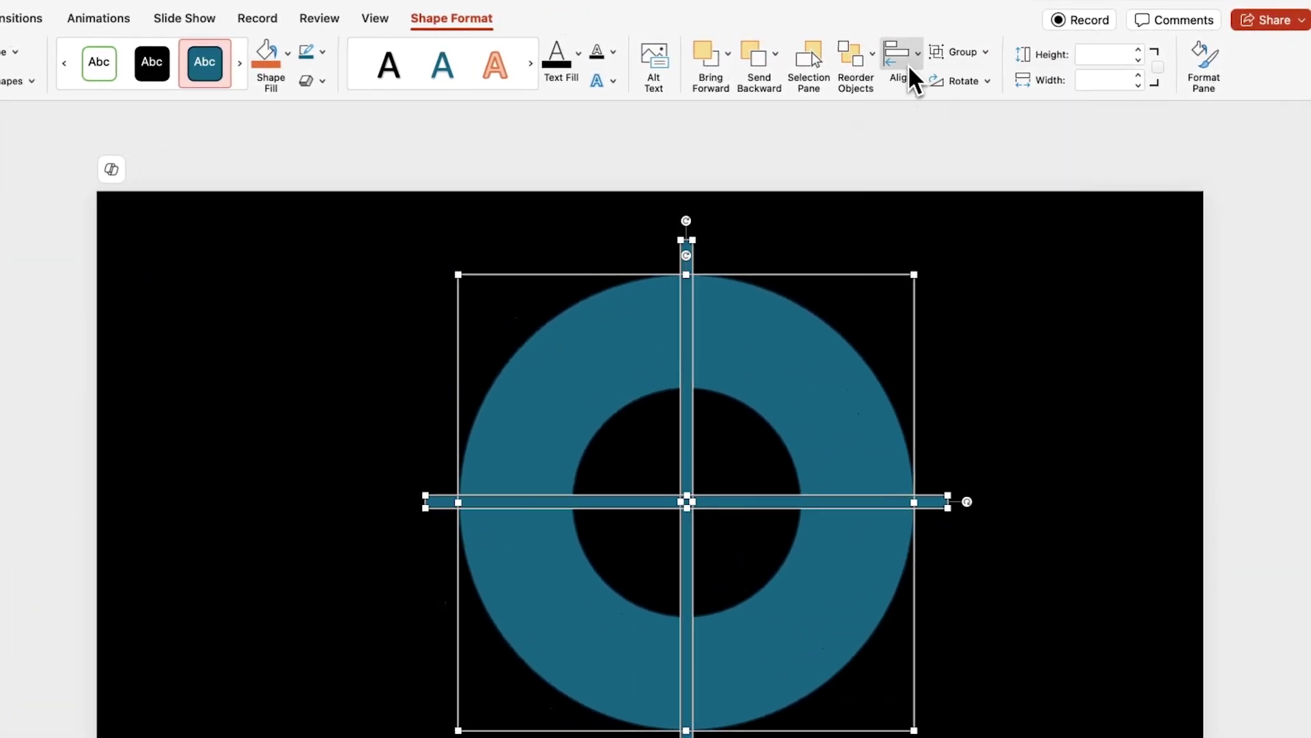
pyautogui.click(912, 69)
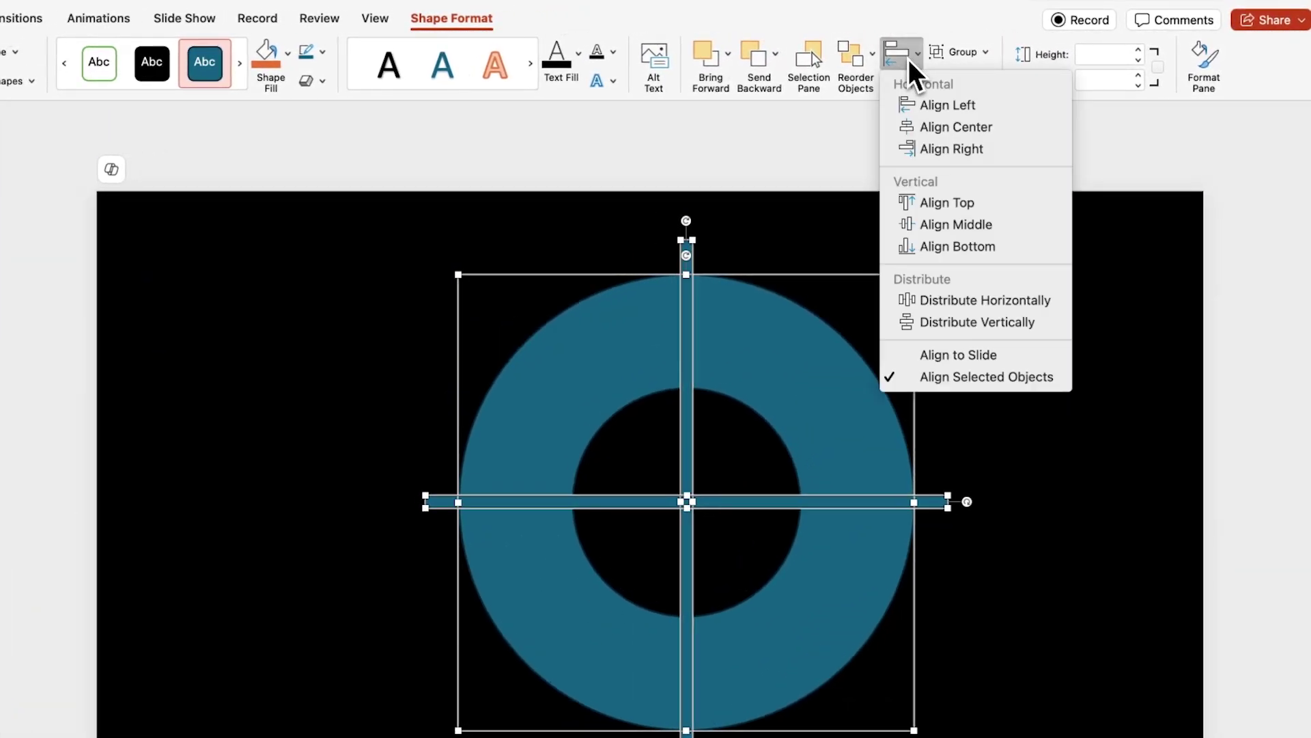
pyautogui.click(936, 225)
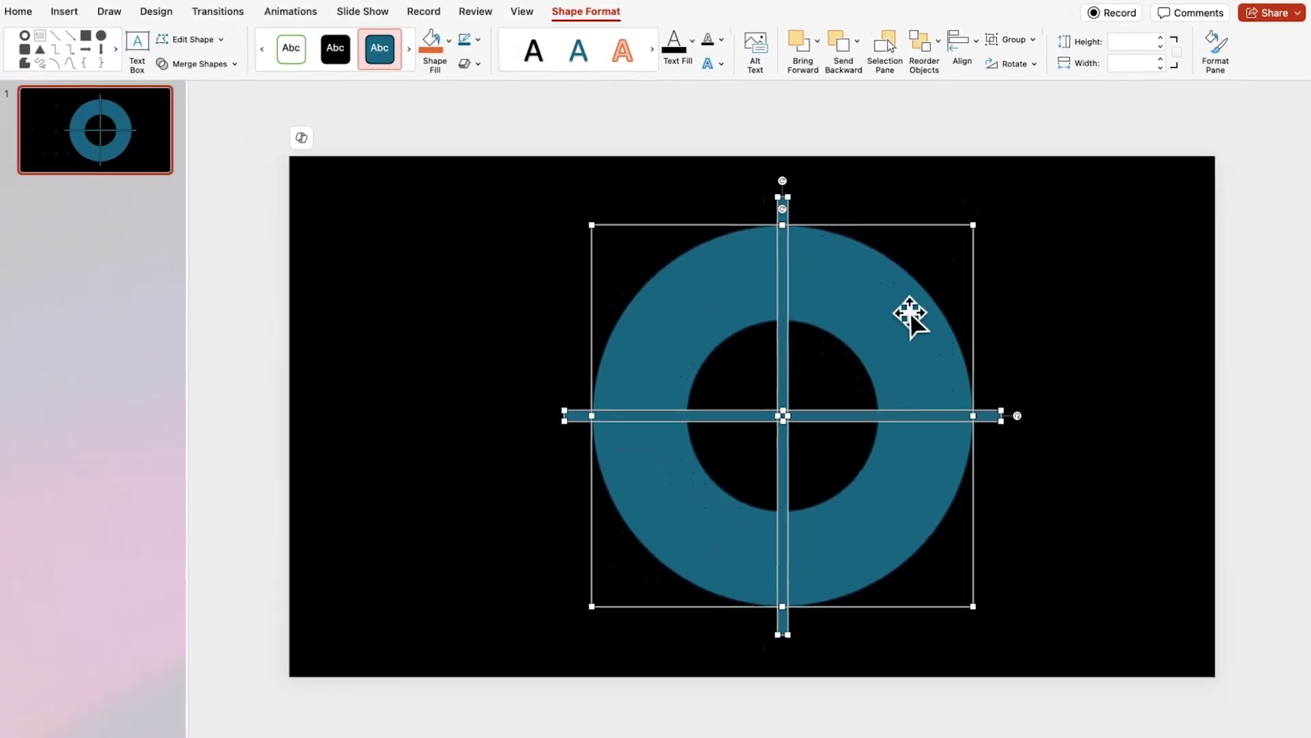
pyautogui.moveTo(910, 311); pyautogui.dragTo(875, 323)
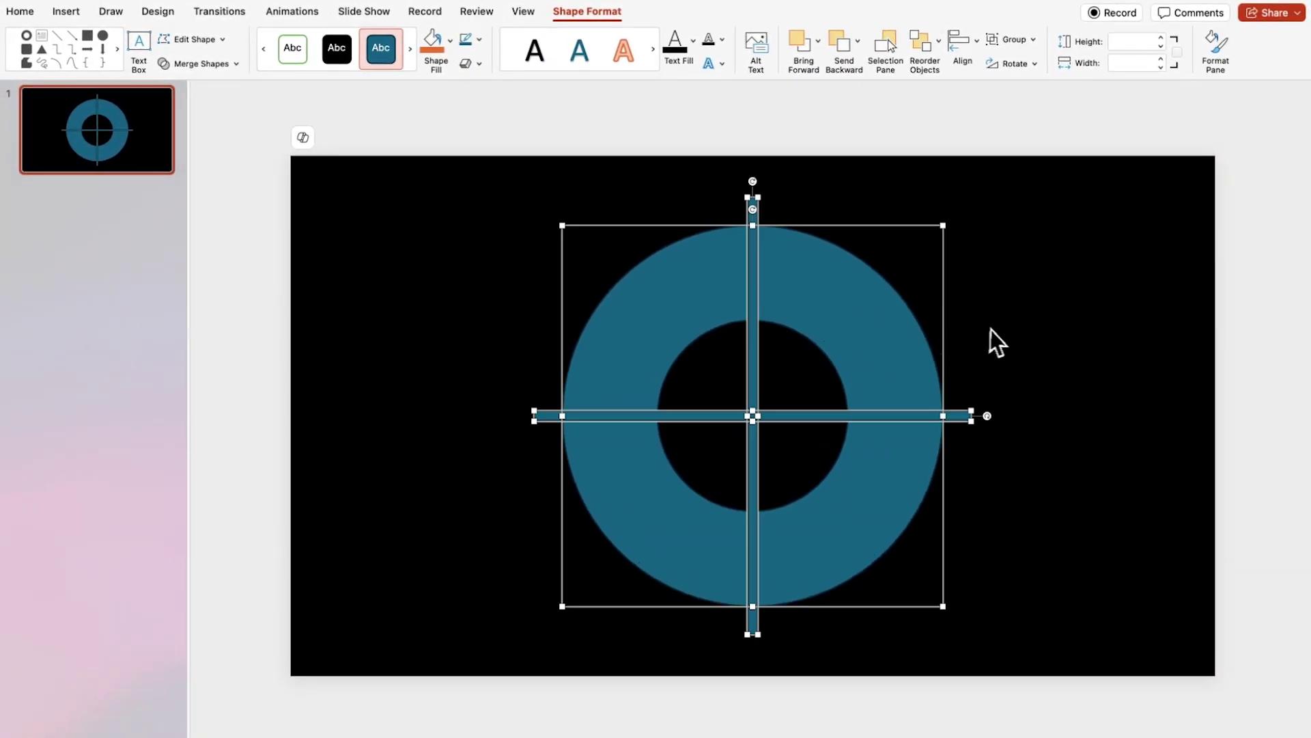
pyautogui.moveTo(1048, 159); pyautogui.dragTo(477, 669)
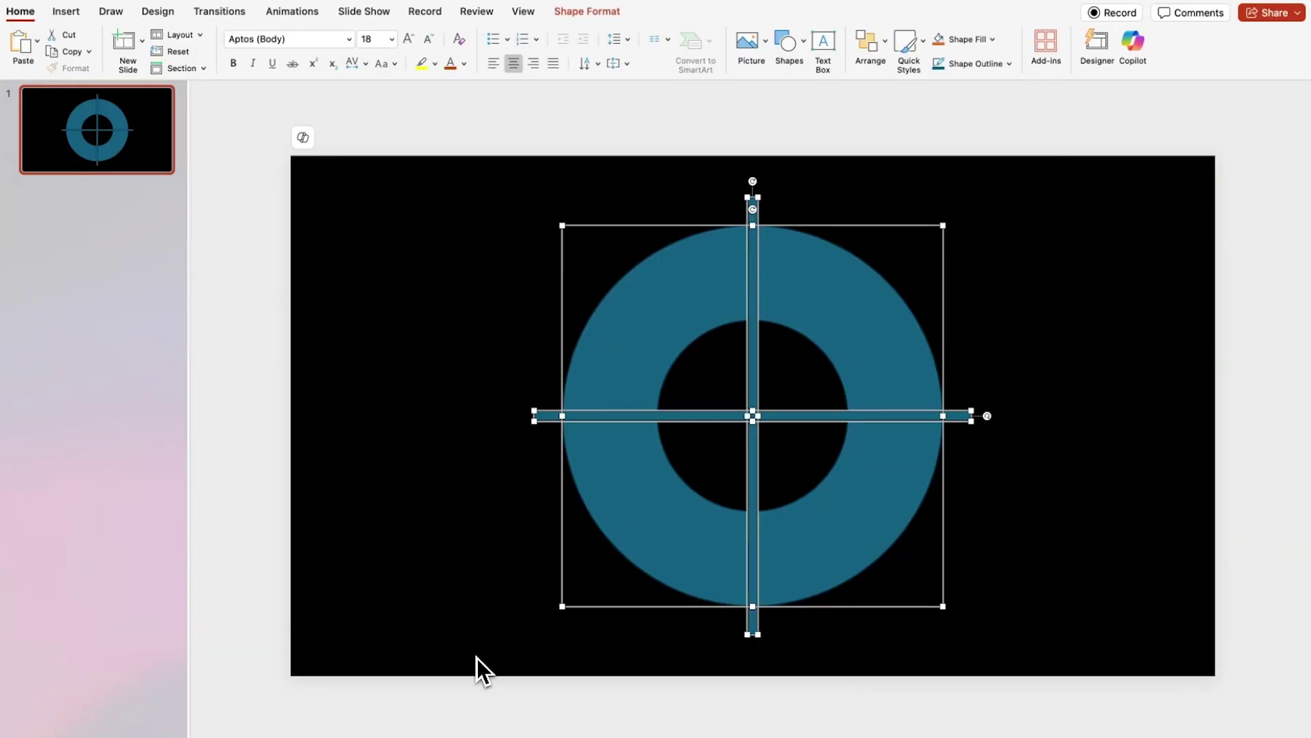
# Step: Fragment the ring along the crossbars into separate pieces
pyautogui.click(589, 11)
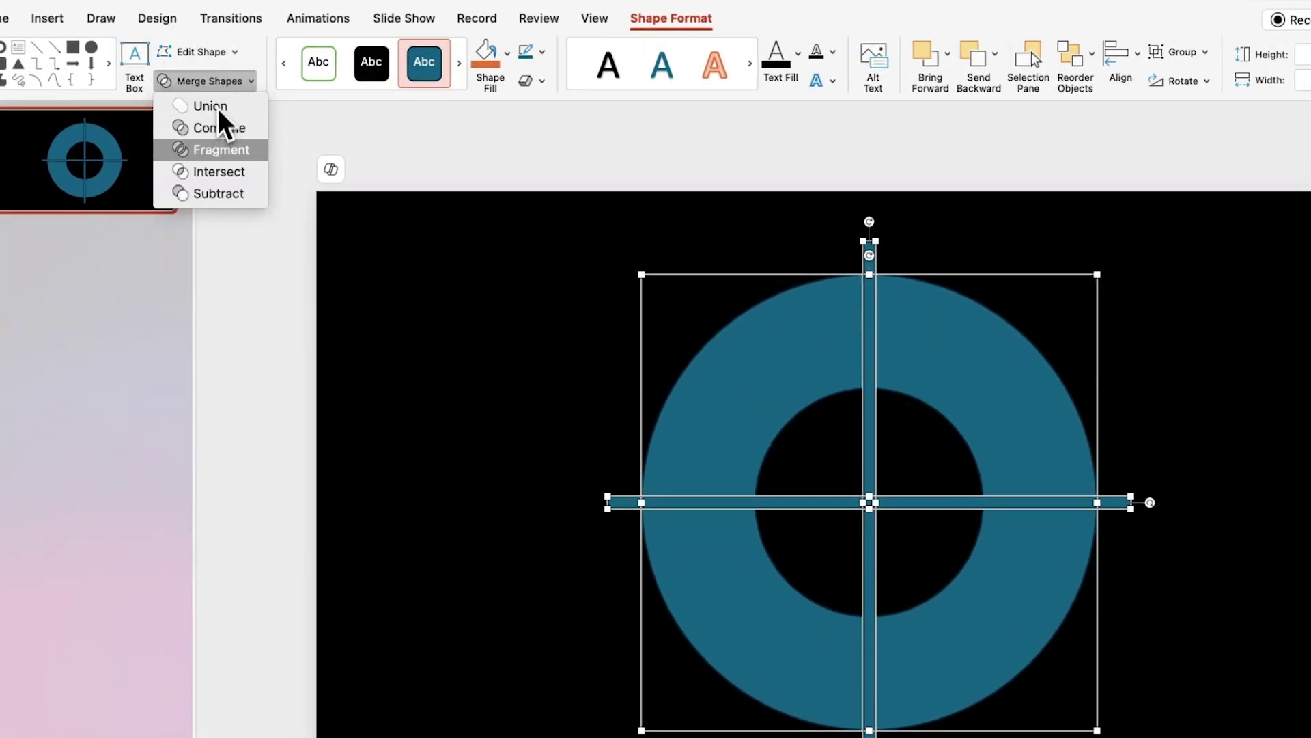
pyautogui.click(219, 149)
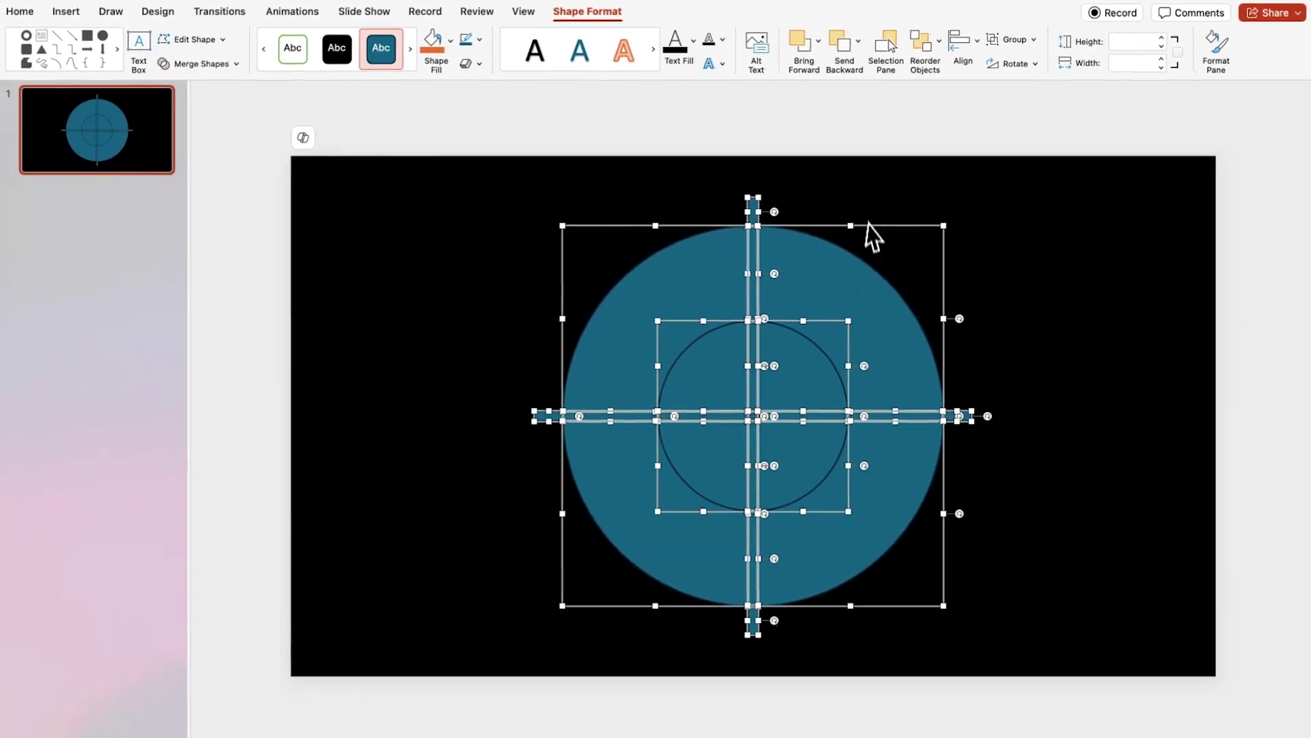
pyautogui.moveTo(863, 161); pyautogui.dragTo(641, 704)
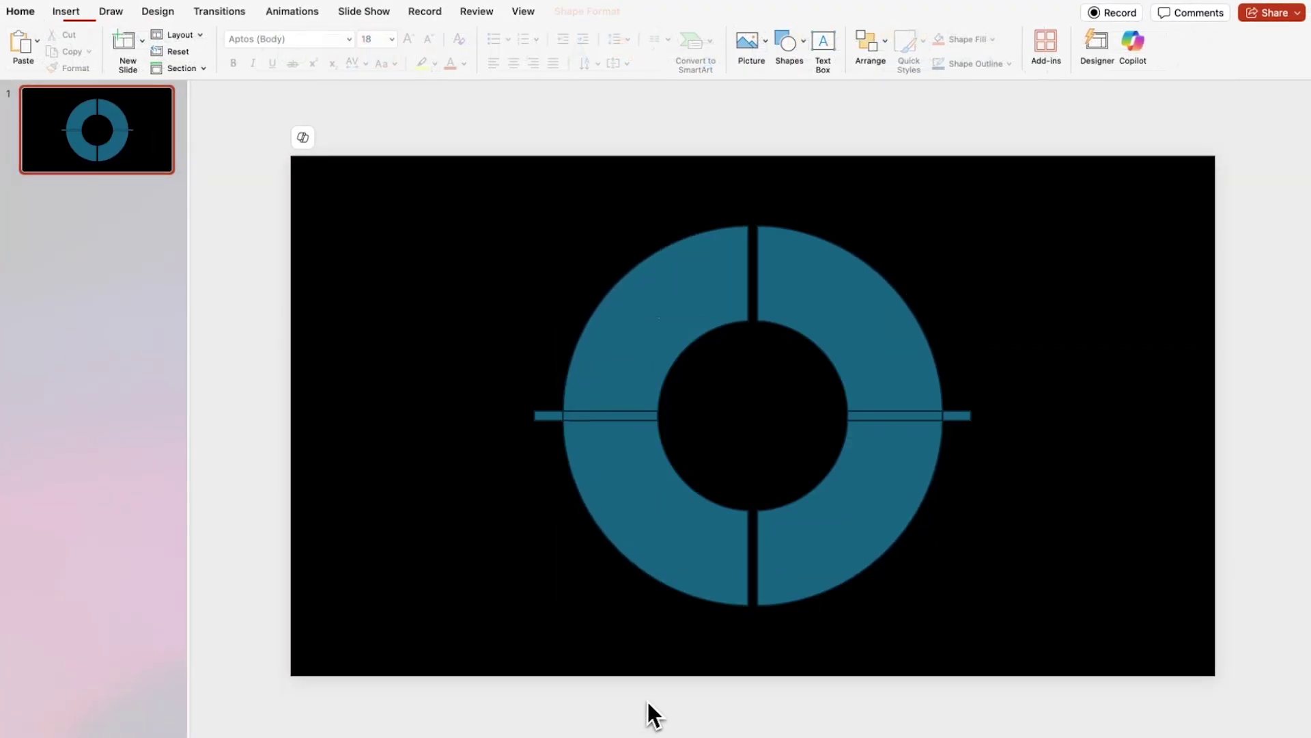
# Step: Delete the horizontal bars and select the four remaining ring segments
pyautogui.moveTo(1015, 387); pyautogui.dragTo(482, 465)
pyautogui.press('Delete')
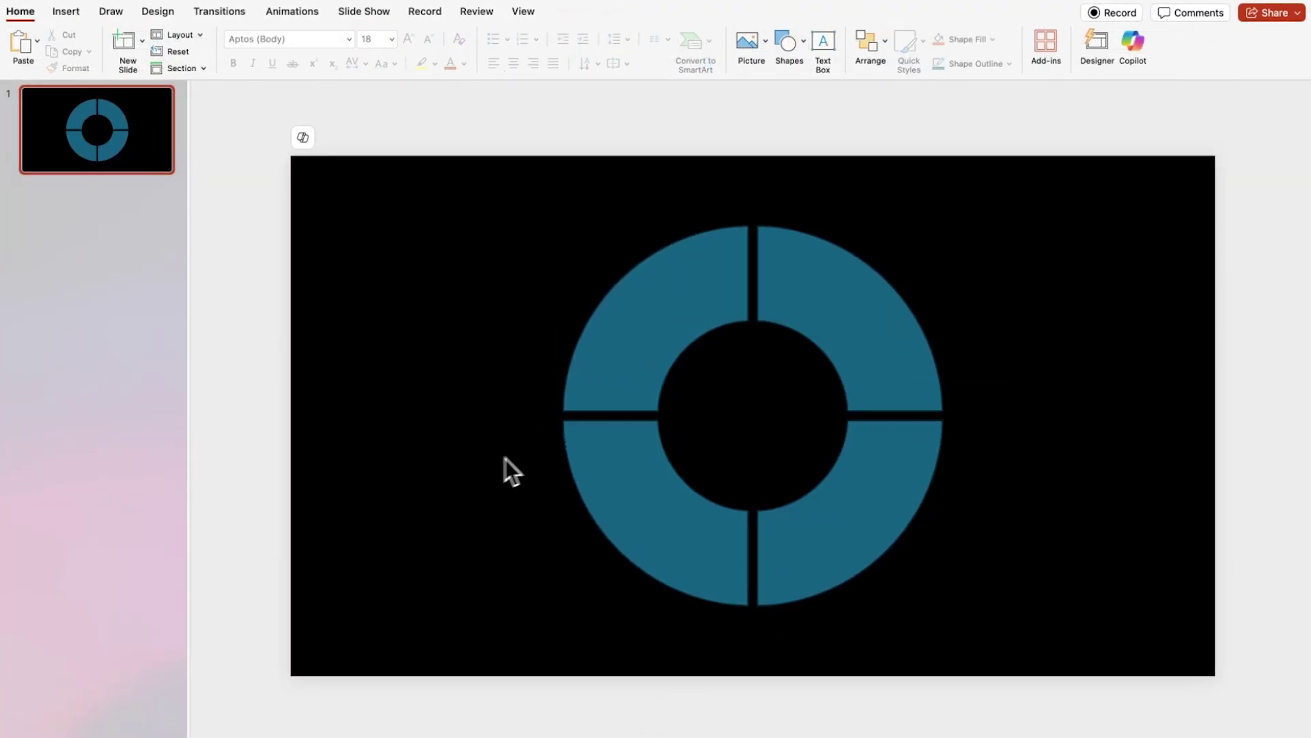
pyautogui.moveTo(1011, 188); pyautogui.dragTo(498, 642)
# Step: Group the four segments into one ring with no outline and a dark grey fill
pyautogui.rightClick(666, 332)
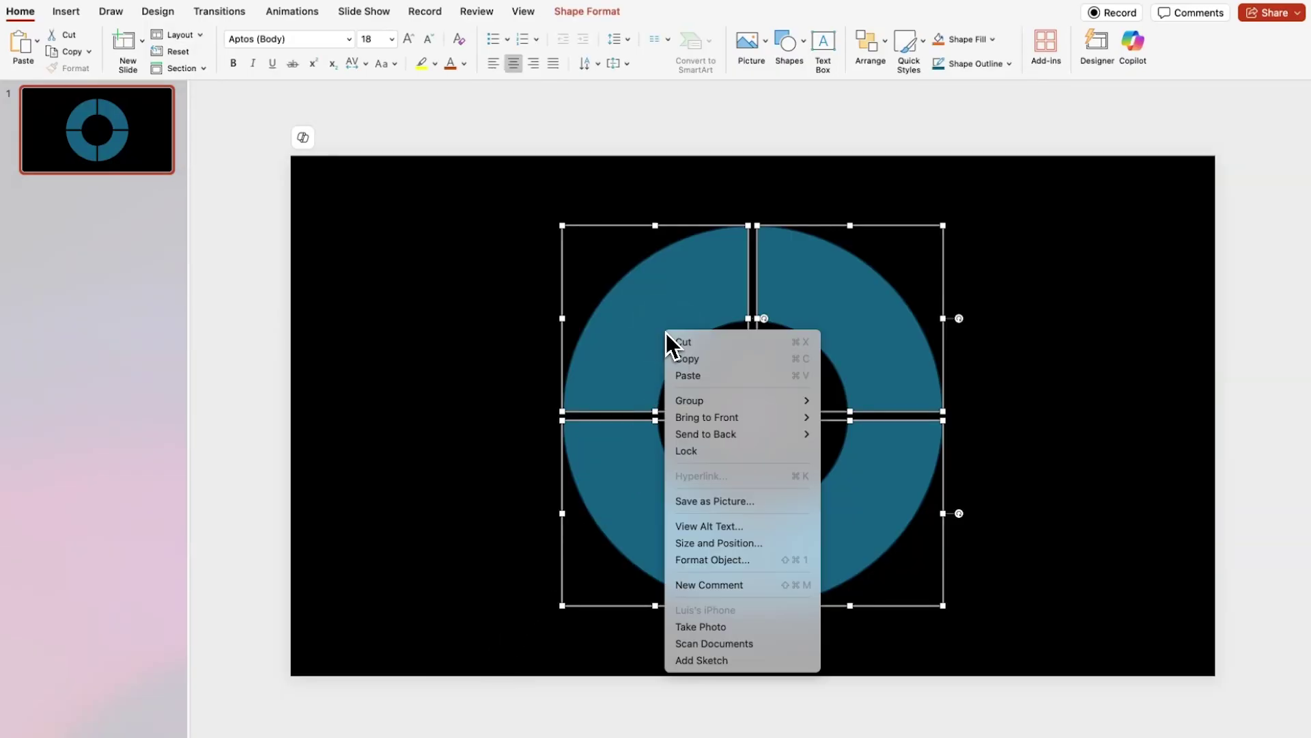
pyautogui.moveTo(698, 401)
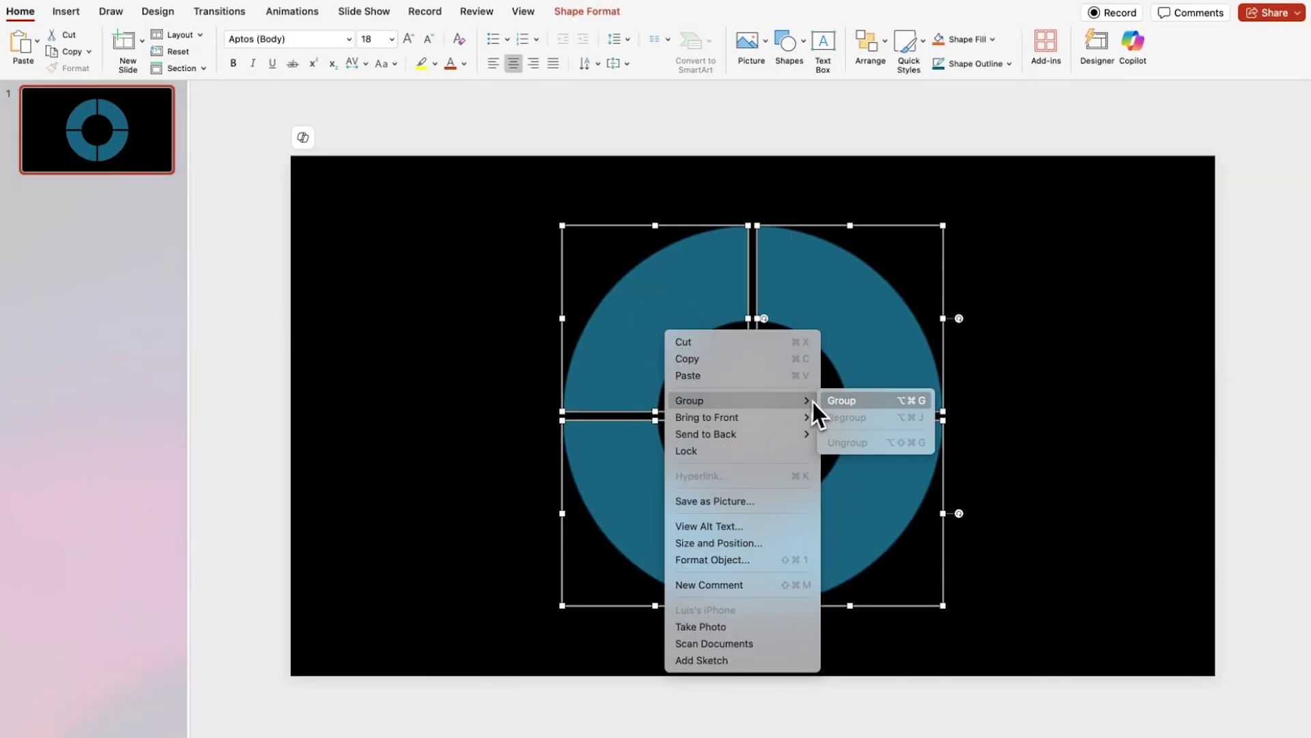
pyautogui.click(834, 400)
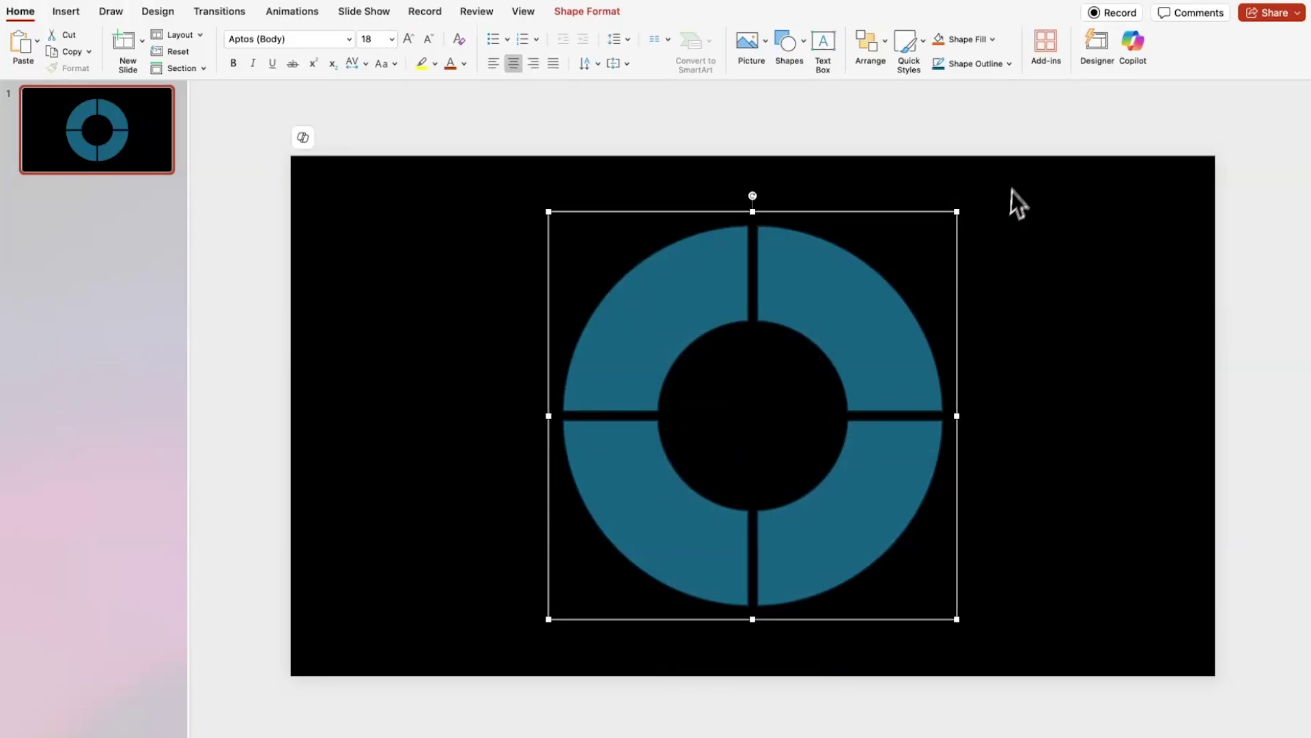
pyautogui.click(1009, 64)
pyautogui.click(1005, 91)
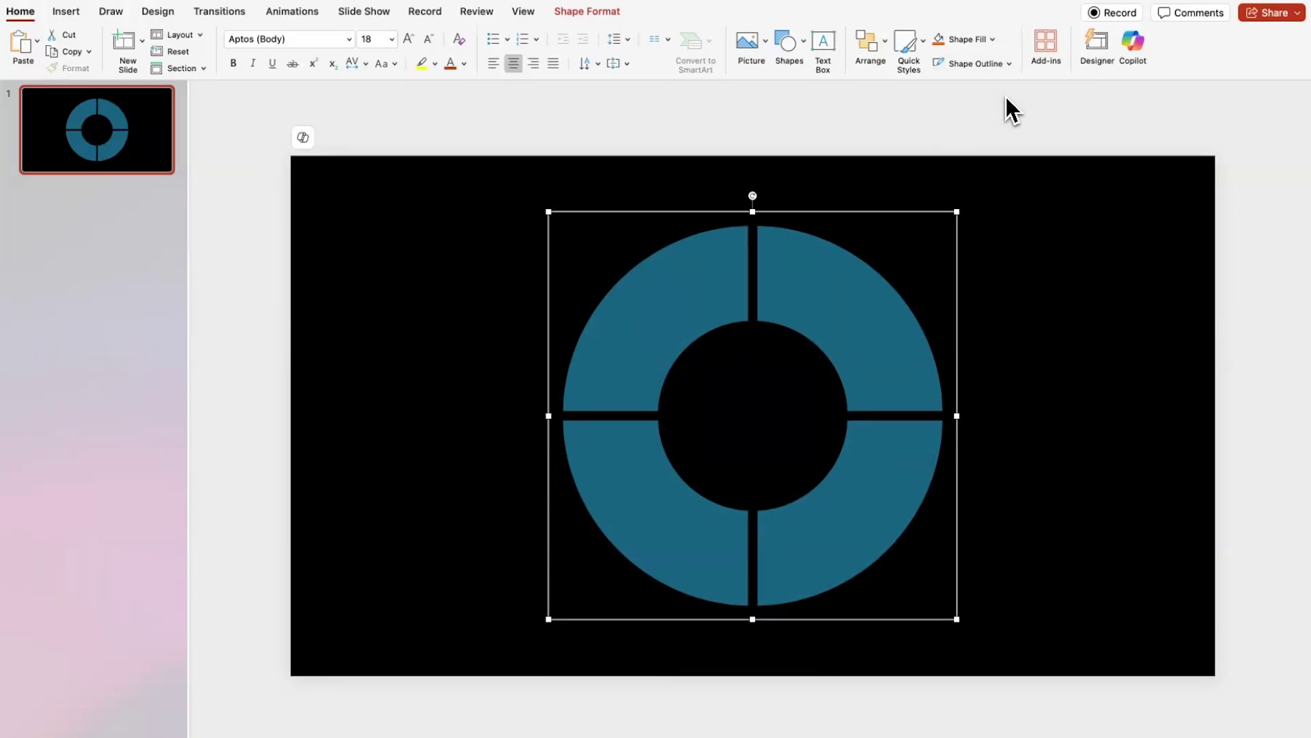
pyautogui.click(992, 40)
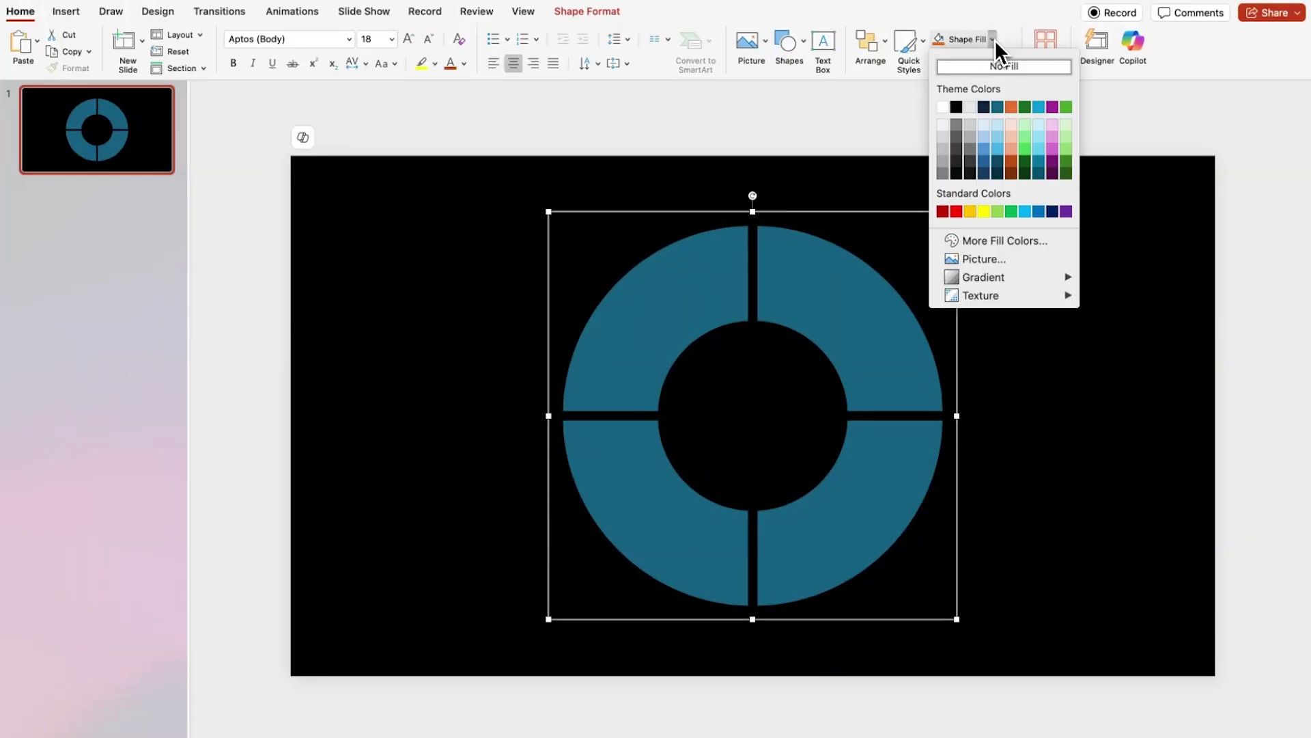
pyautogui.click(970, 163)
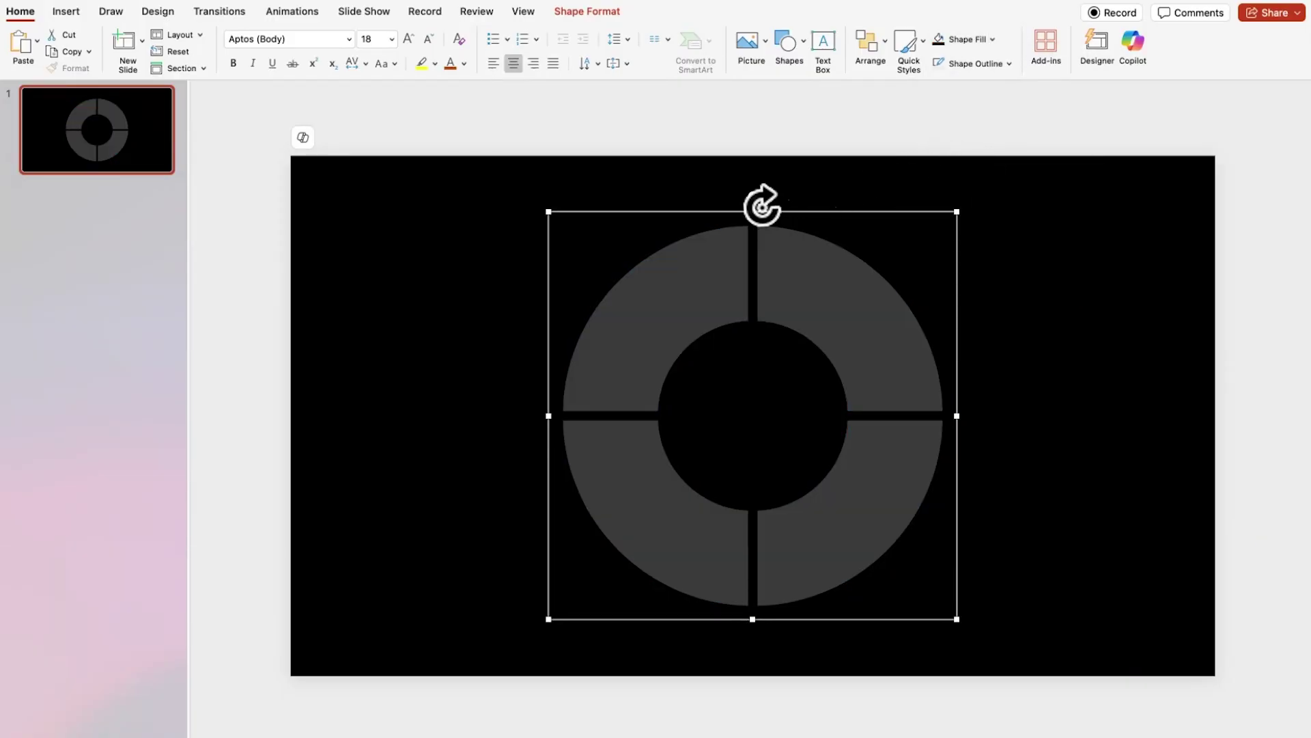
# Step: Rotate the ring 45°, enlarge it and move it up past the slide top
pyautogui.moveTo(762, 205); pyautogui.dragTo(912, 294)
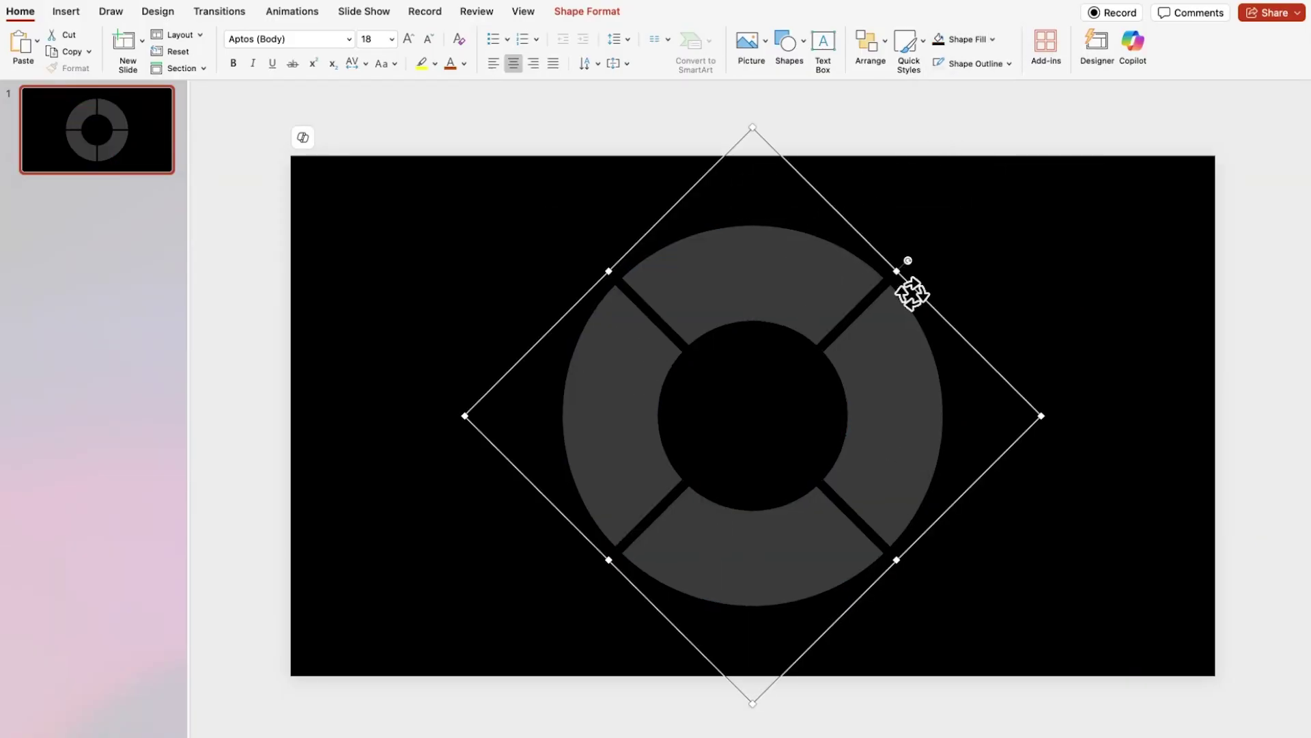
pyautogui.scroll(-3, 1039, 437)
pyautogui.moveTo(954, 419); pyautogui.dragTo(1066, 411)
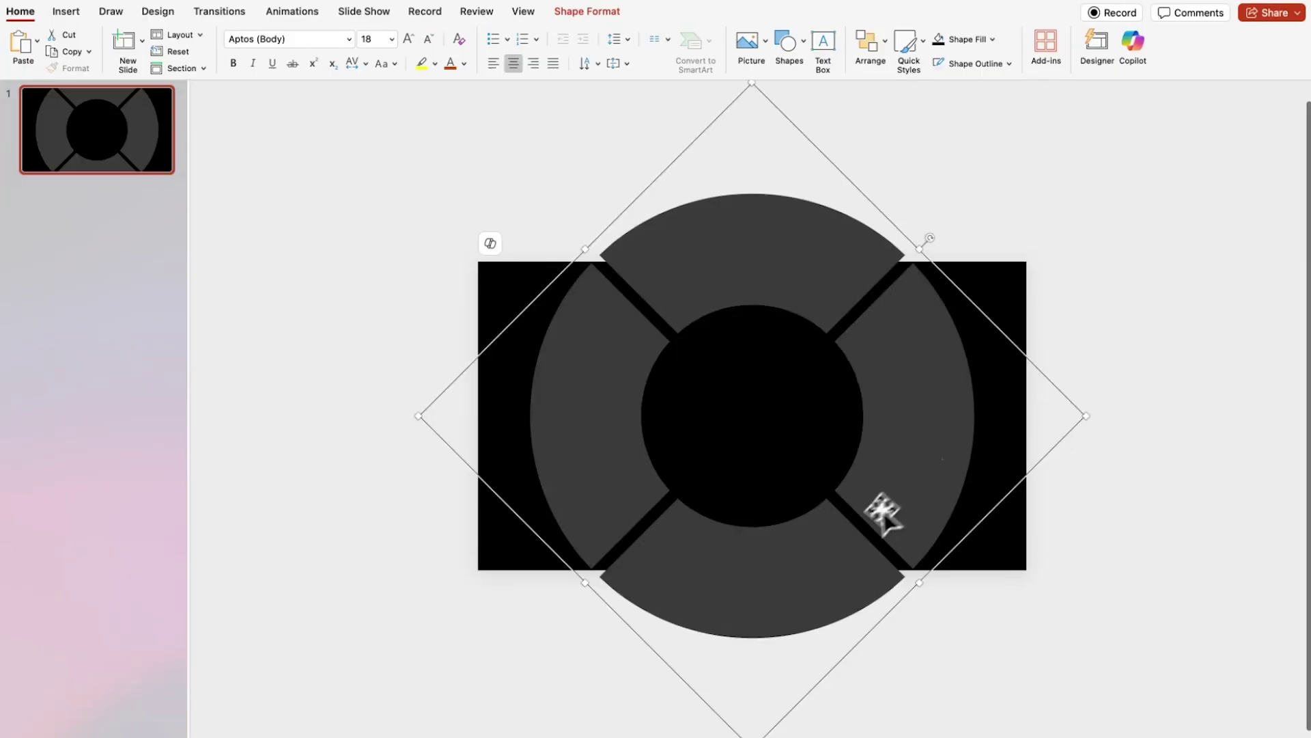
pyautogui.moveTo(812, 566); pyautogui.dragTo(822, 427)
pyautogui.click(1186, 562)
# Step: Paste in the New York title and description text boxes
pyautogui.scroll(2, 1186, 561)
pyautogui.press('super+v')
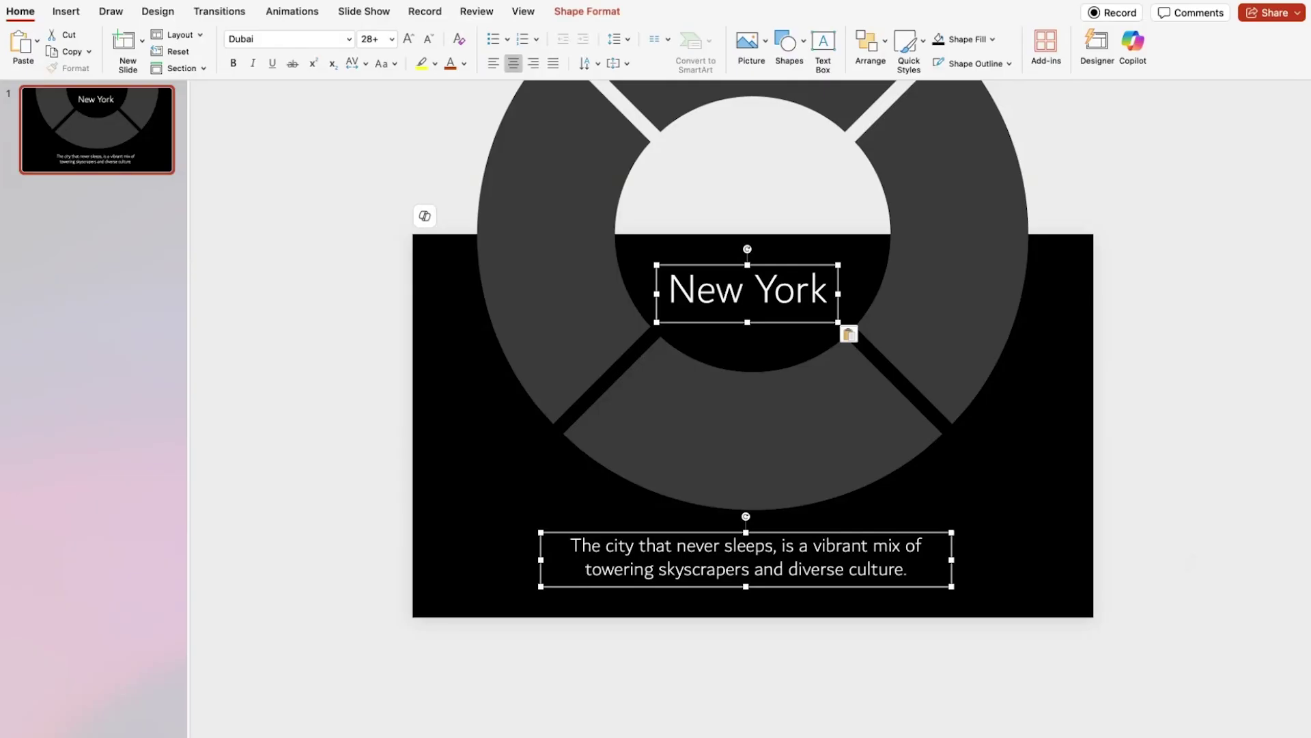
pyautogui.click(1186, 552)
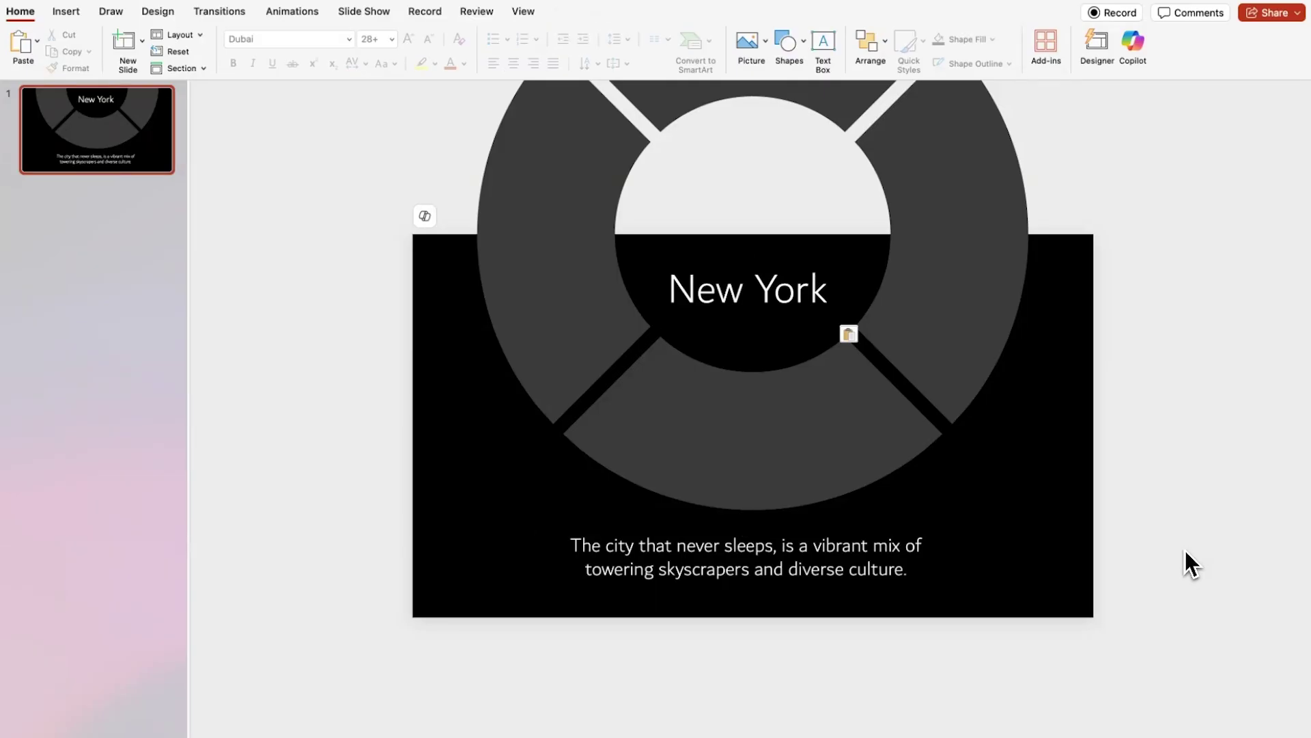
# Step: Fill the bottom ring segment with the New-York.jpg photo as a picture fill
pyautogui.click(794, 439)
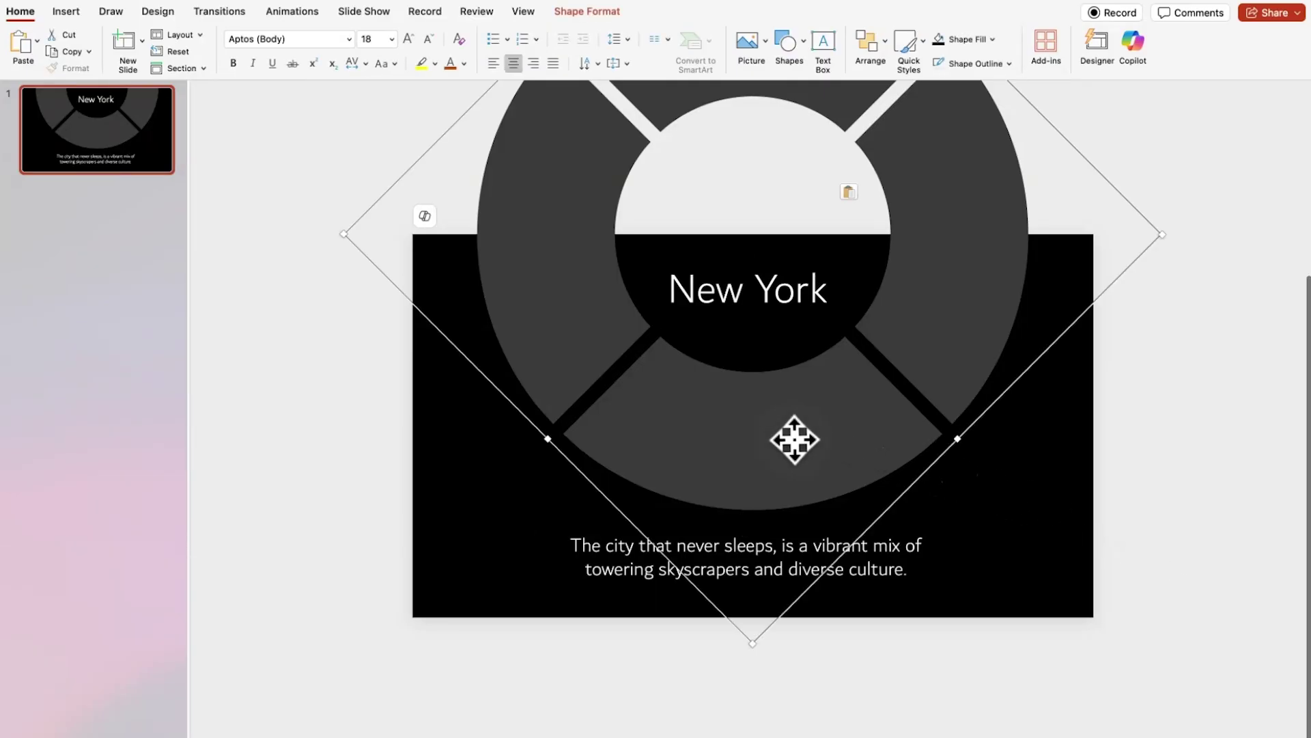
pyautogui.click(733, 437)
pyautogui.rightClick(736, 429)
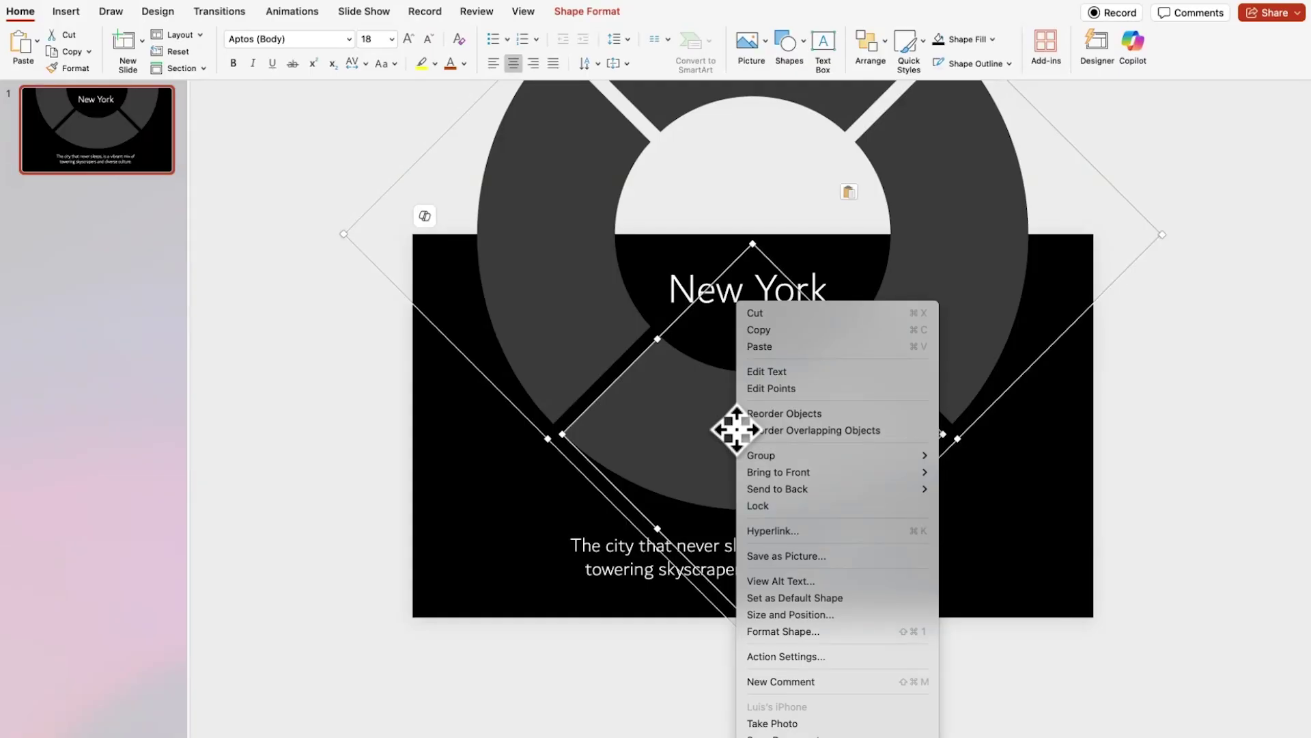
pyautogui.click(846, 629)
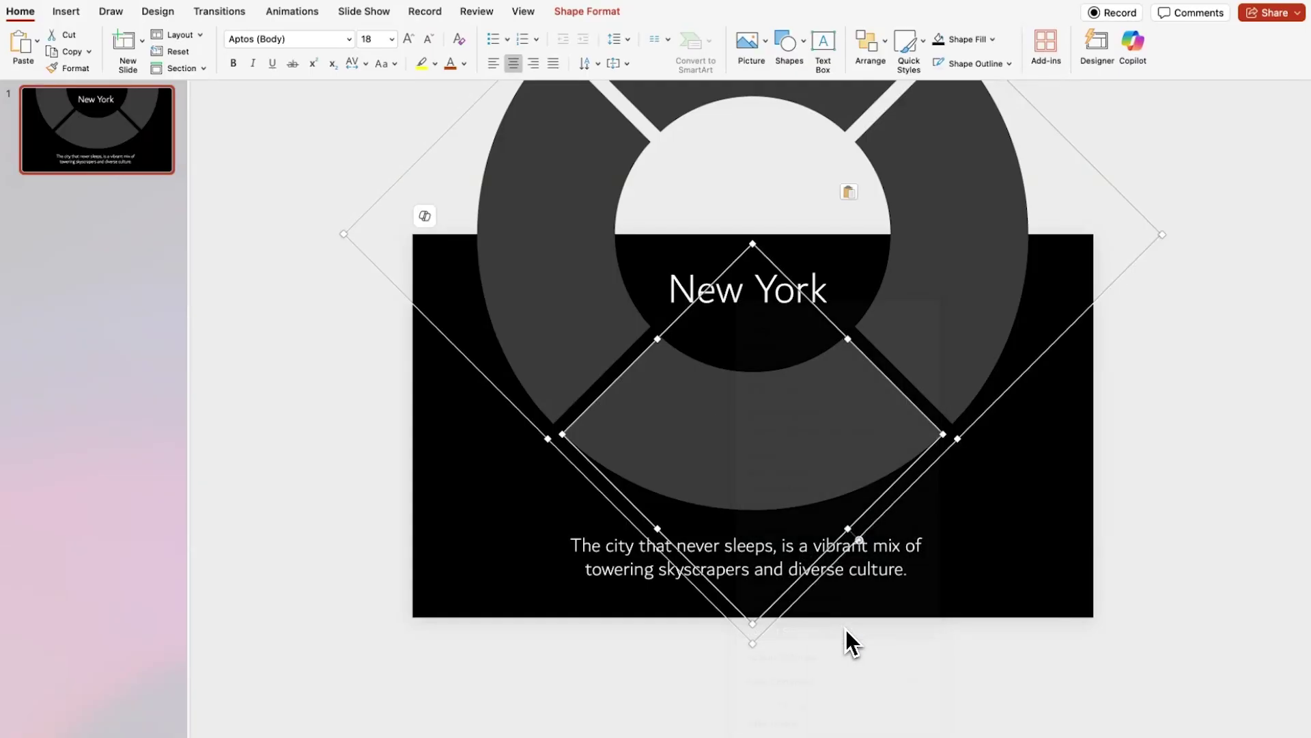
pyautogui.click(1105, 251)
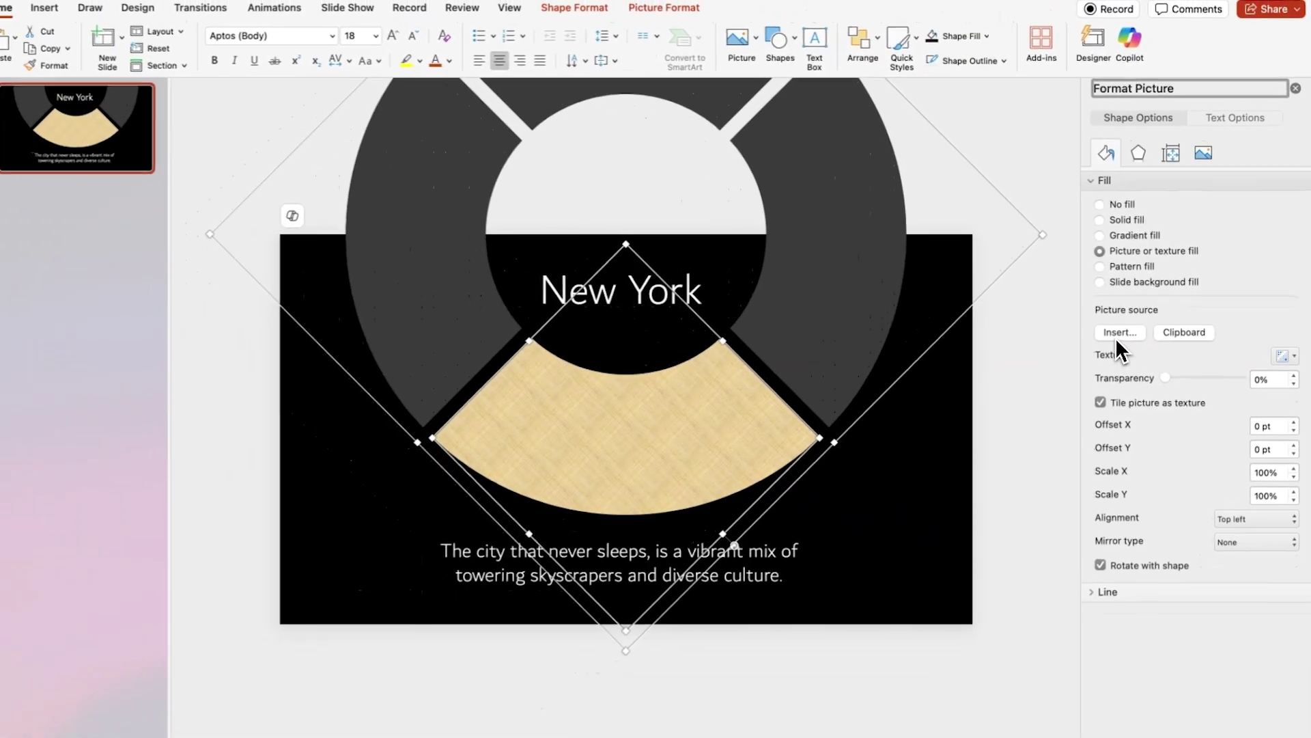
pyautogui.click(1082, 355)
pyautogui.click(628, 202)
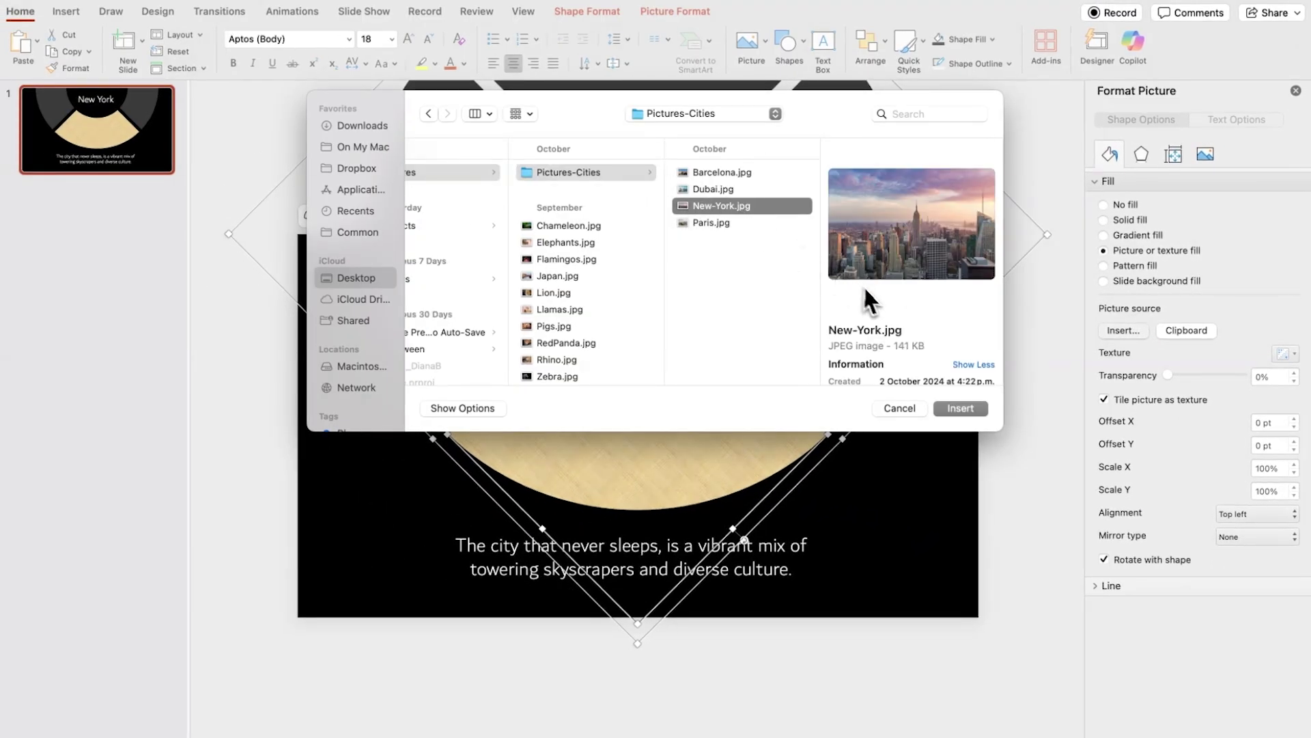
pyautogui.click(959, 408)
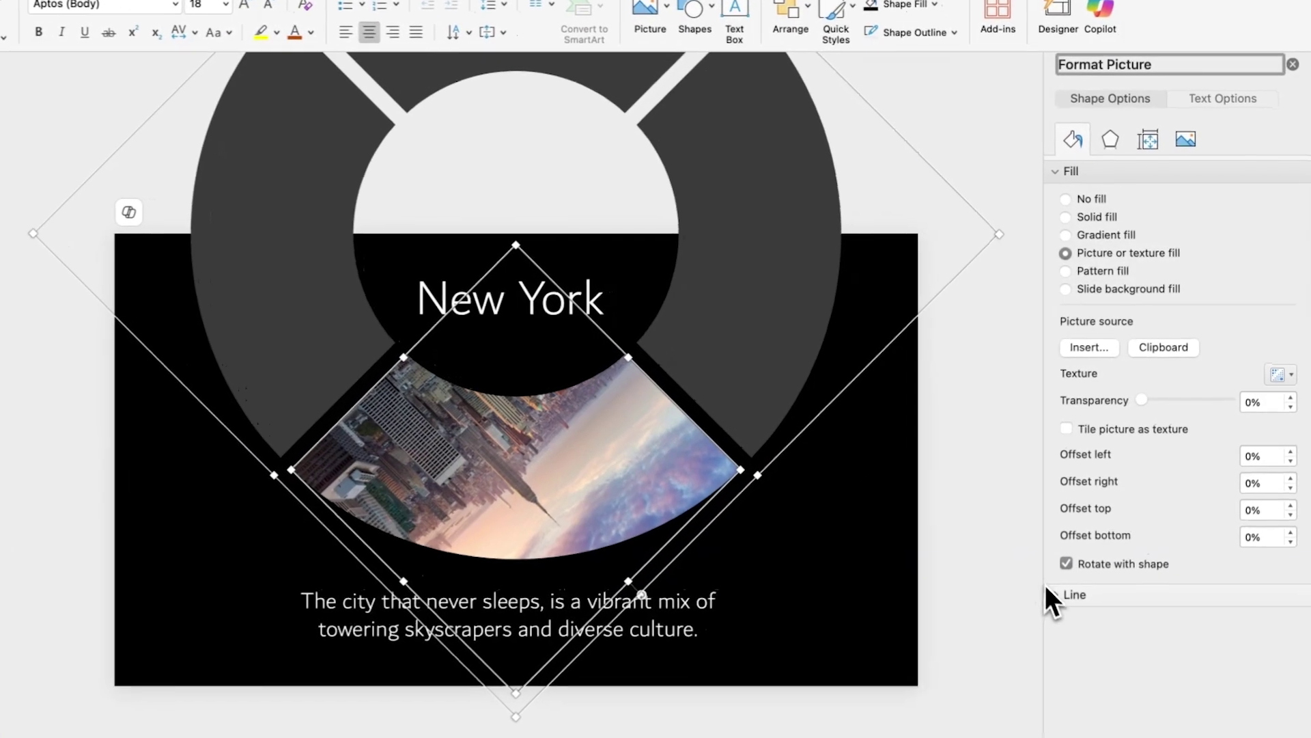
# Step: Keep the New York photo upright and crop it to Fill the segment, then select slide 1
pyautogui.click(1063, 567)
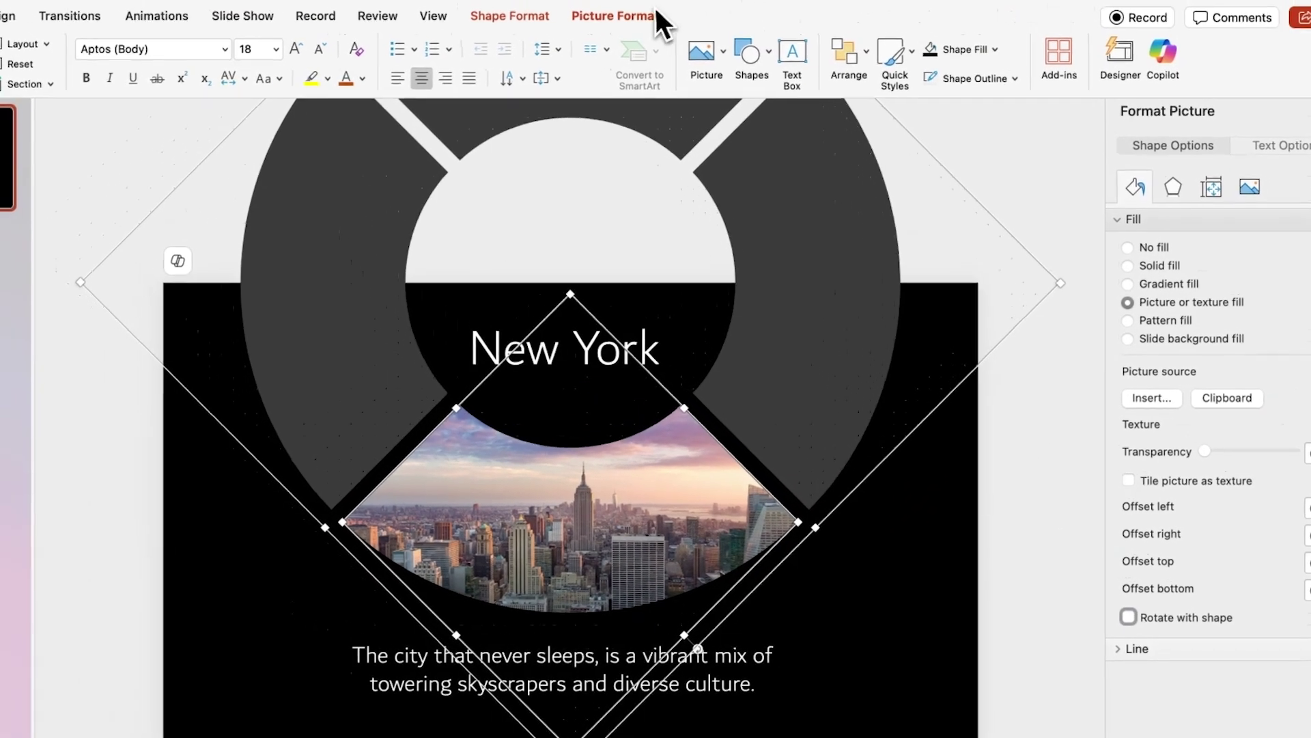
pyautogui.click(644, 15)
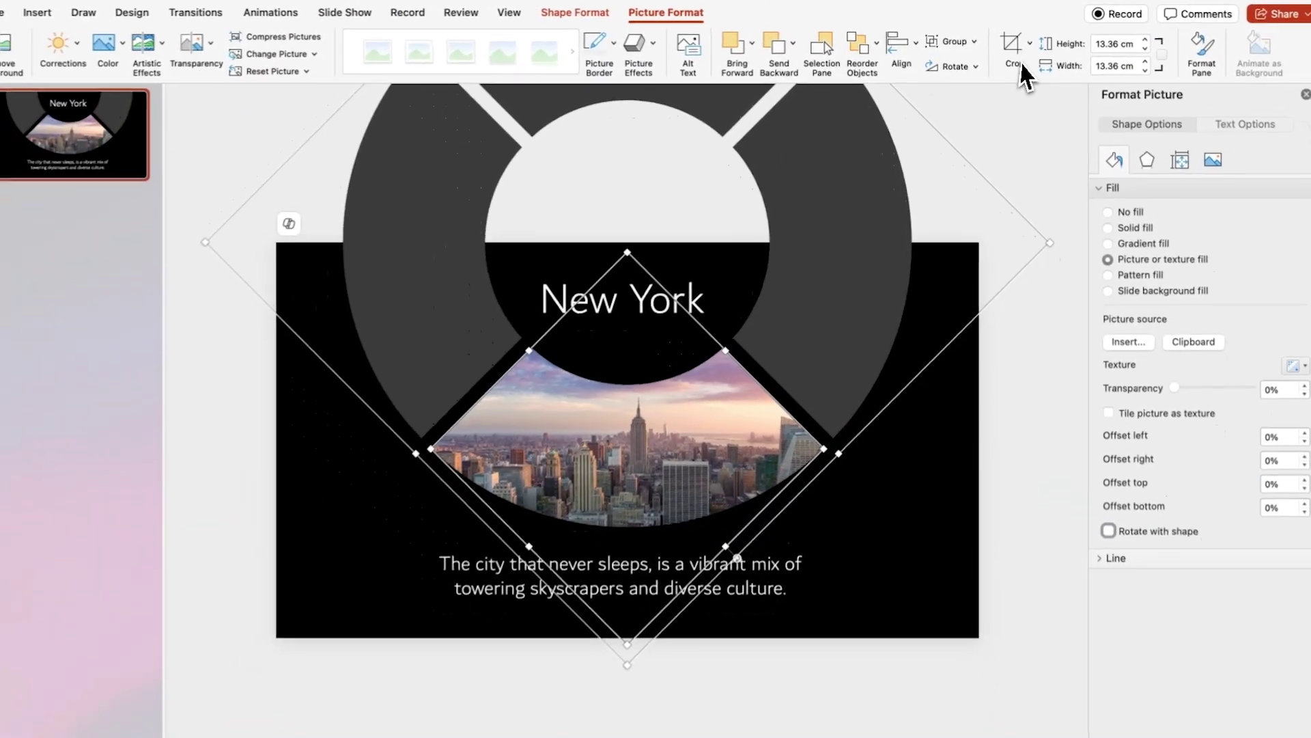
pyautogui.click(1029, 43)
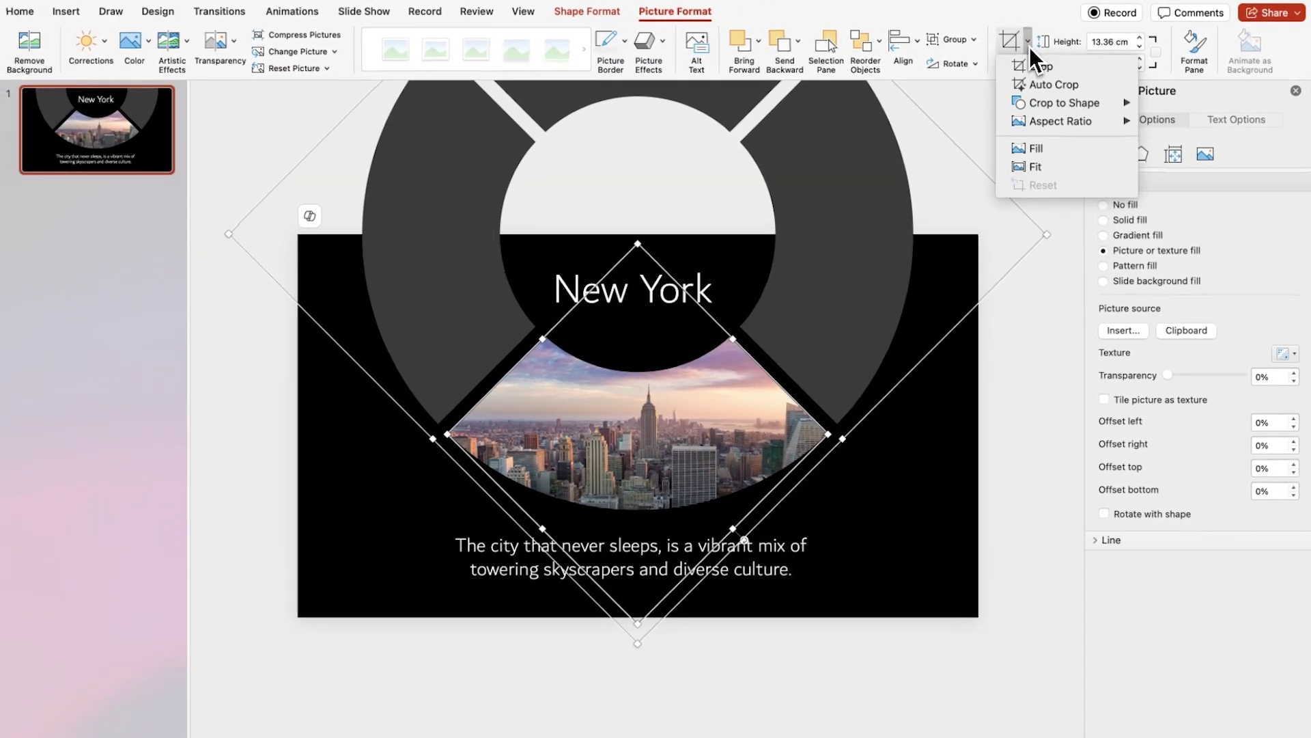
pyautogui.click(1046, 153)
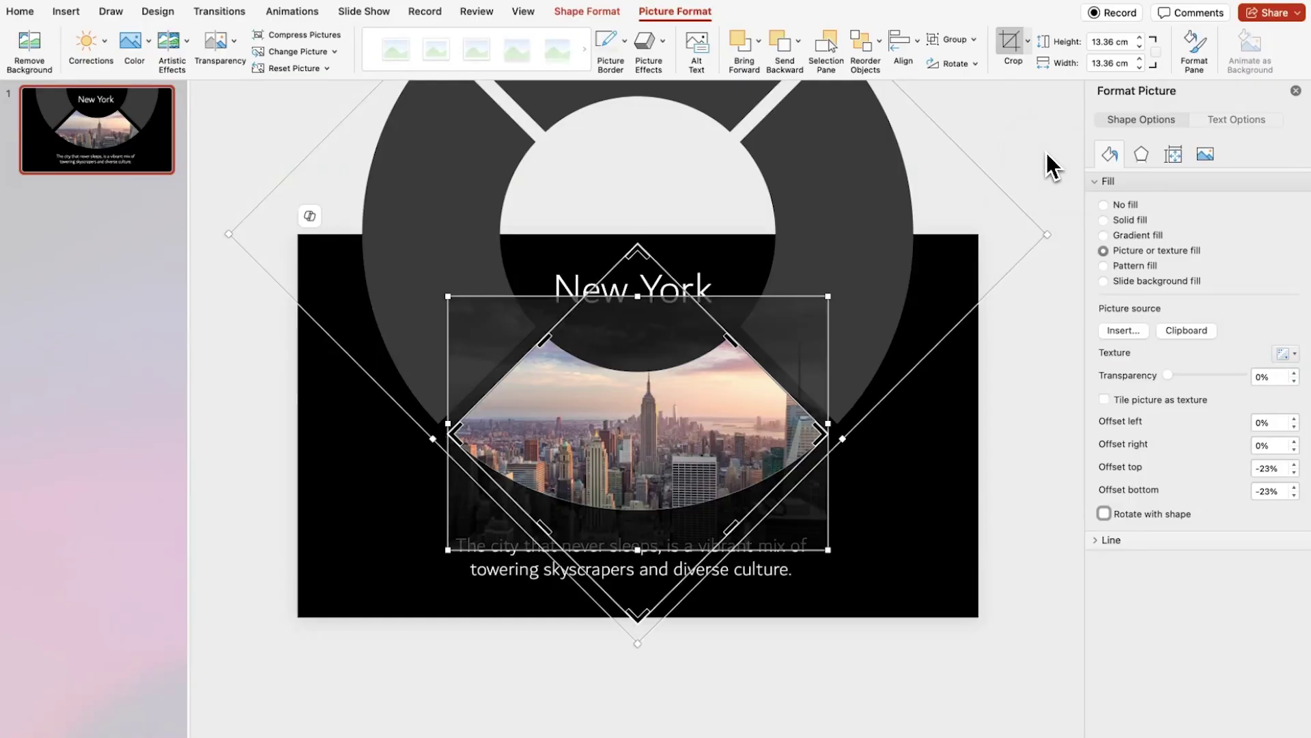
pyautogui.click(272, 133)
pyautogui.click(142, 135)
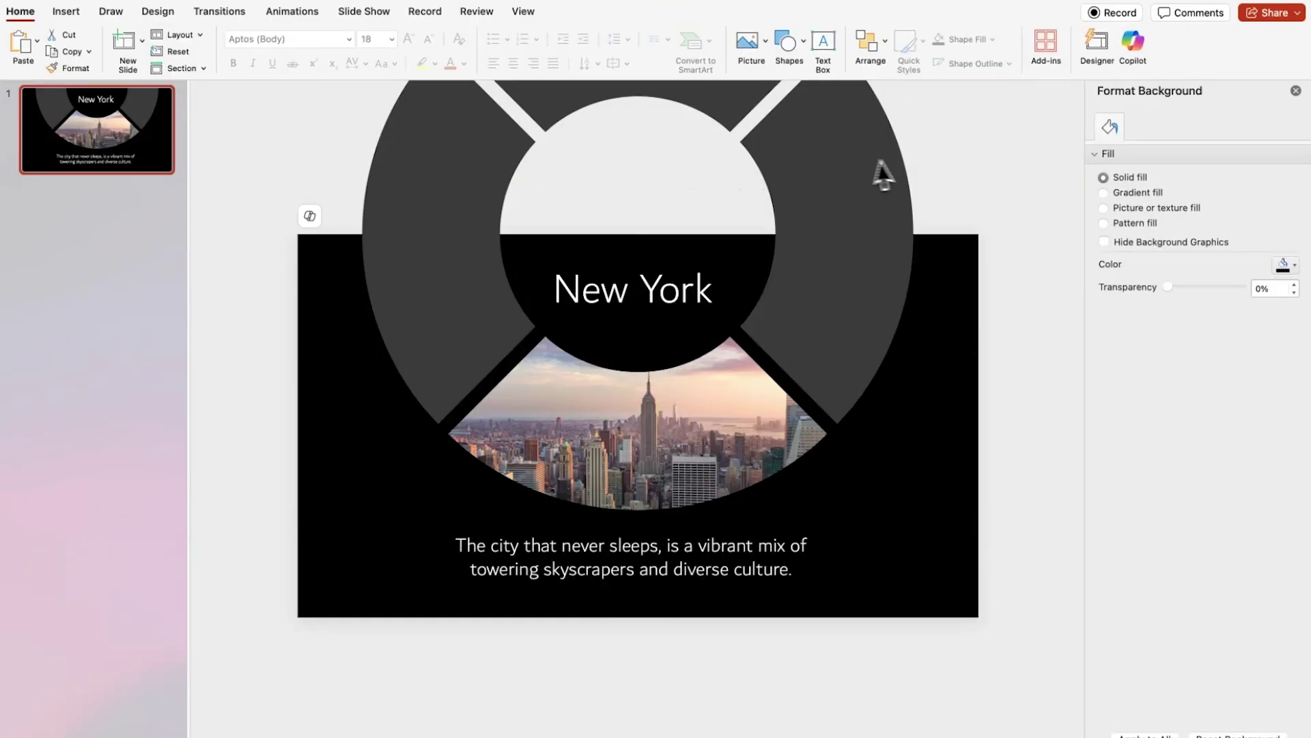
# Step: Duplicate slide 1, rotate slide 2's ring 90° clockwise and refill the photo segment dark grey
pyautogui.press('super+d')
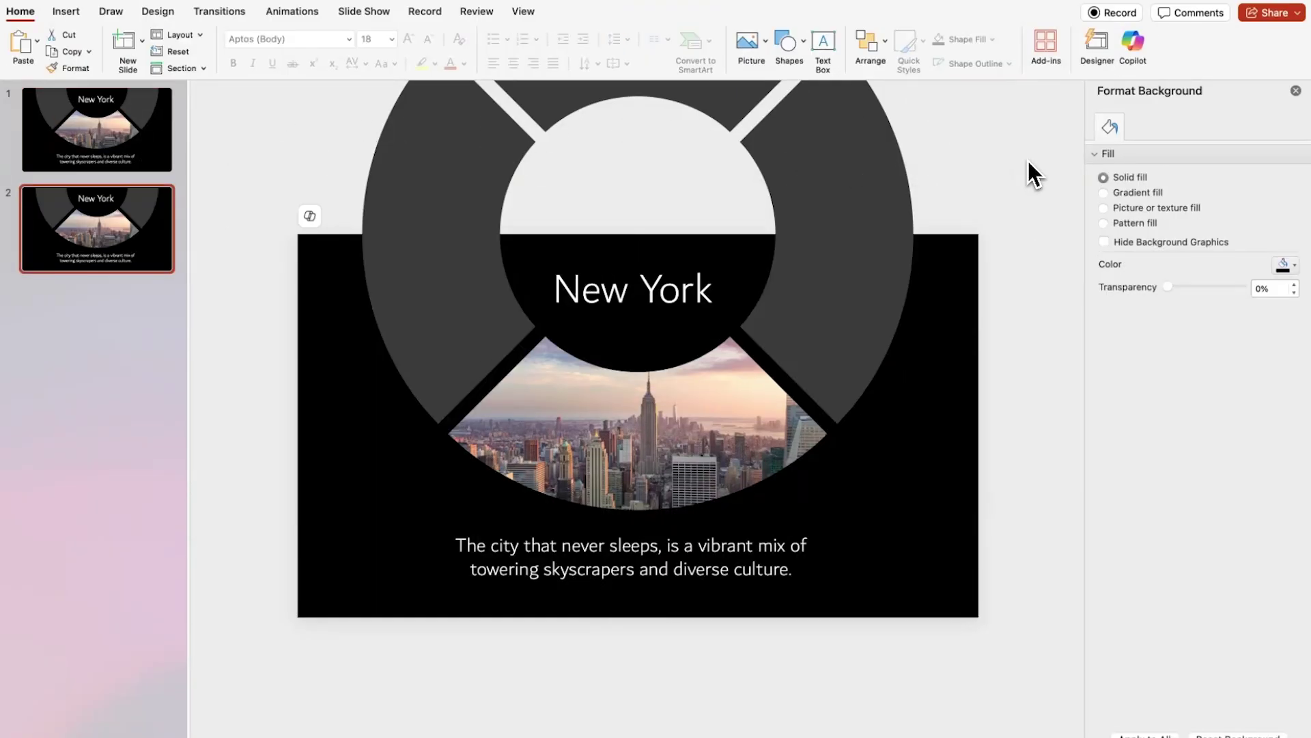
pyautogui.click(900, 170)
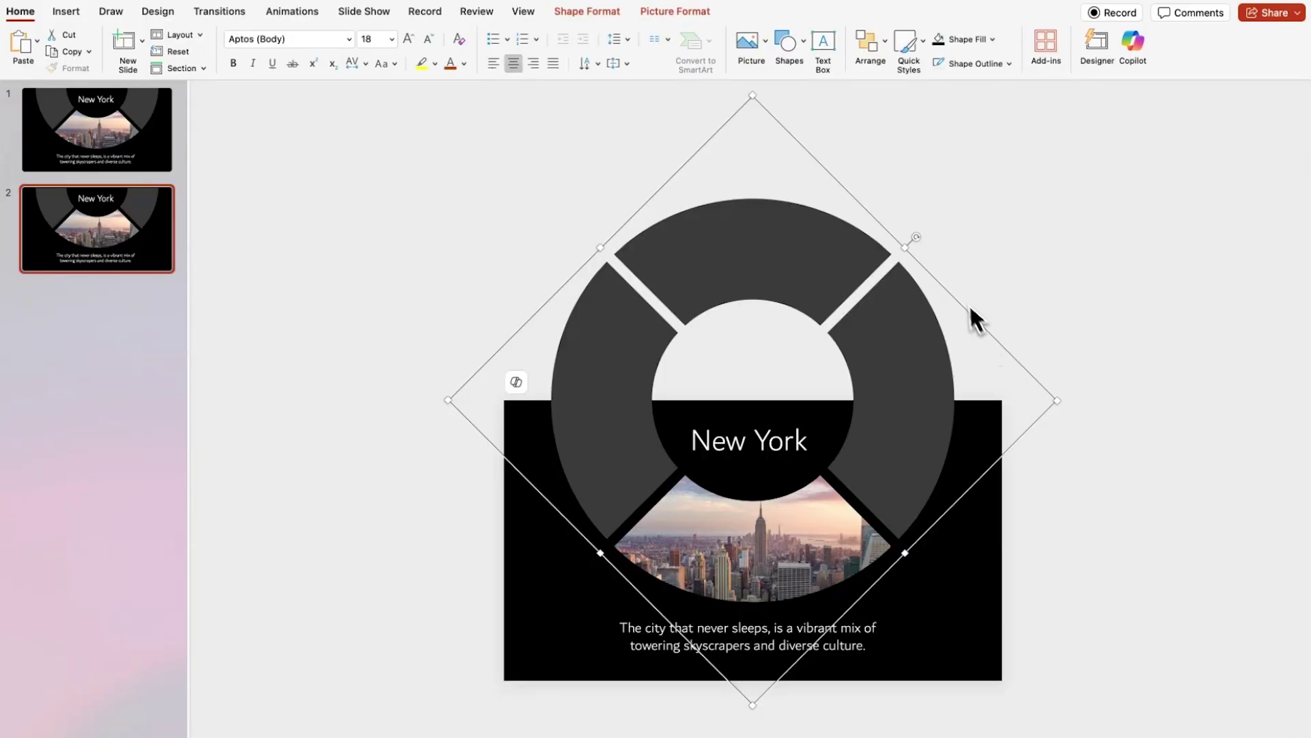
pyautogui.moveTo(917, 238); pyautogui.dragTo(880, 512)
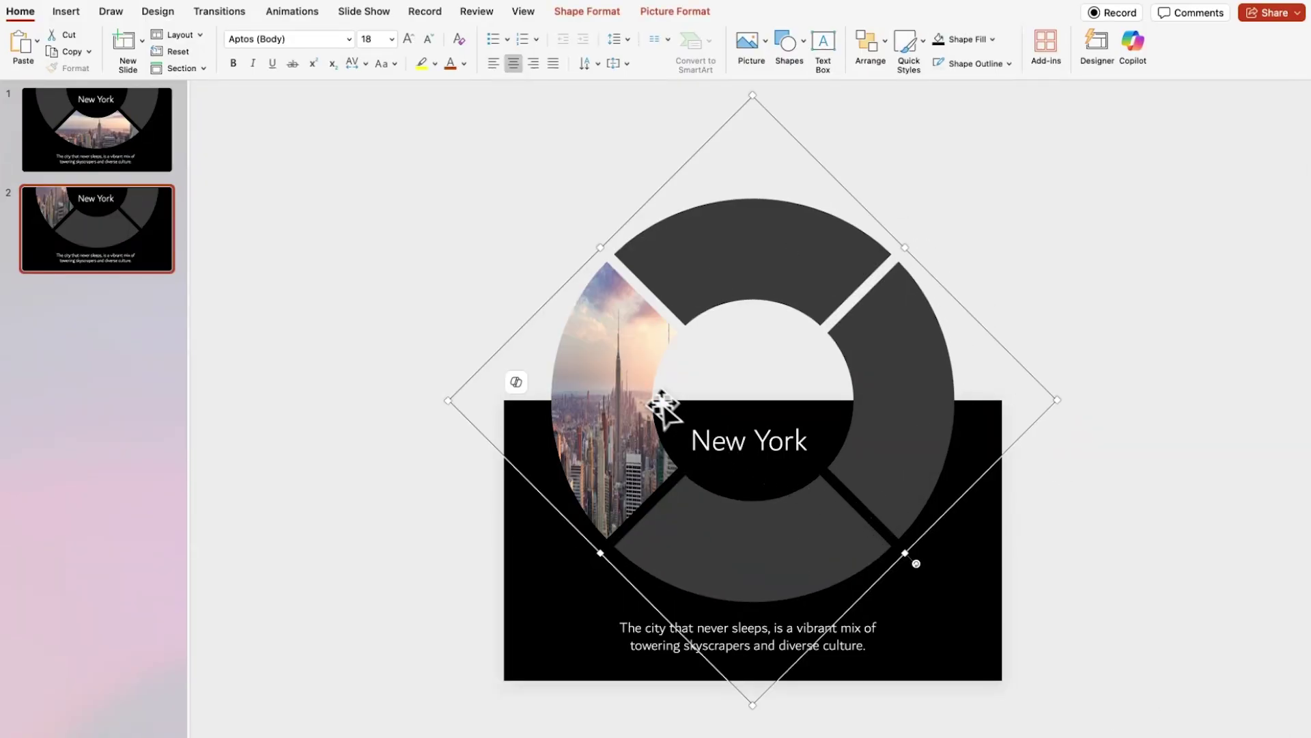
pyautogui.click(631, 384)
pyautogui.click(992, 41)
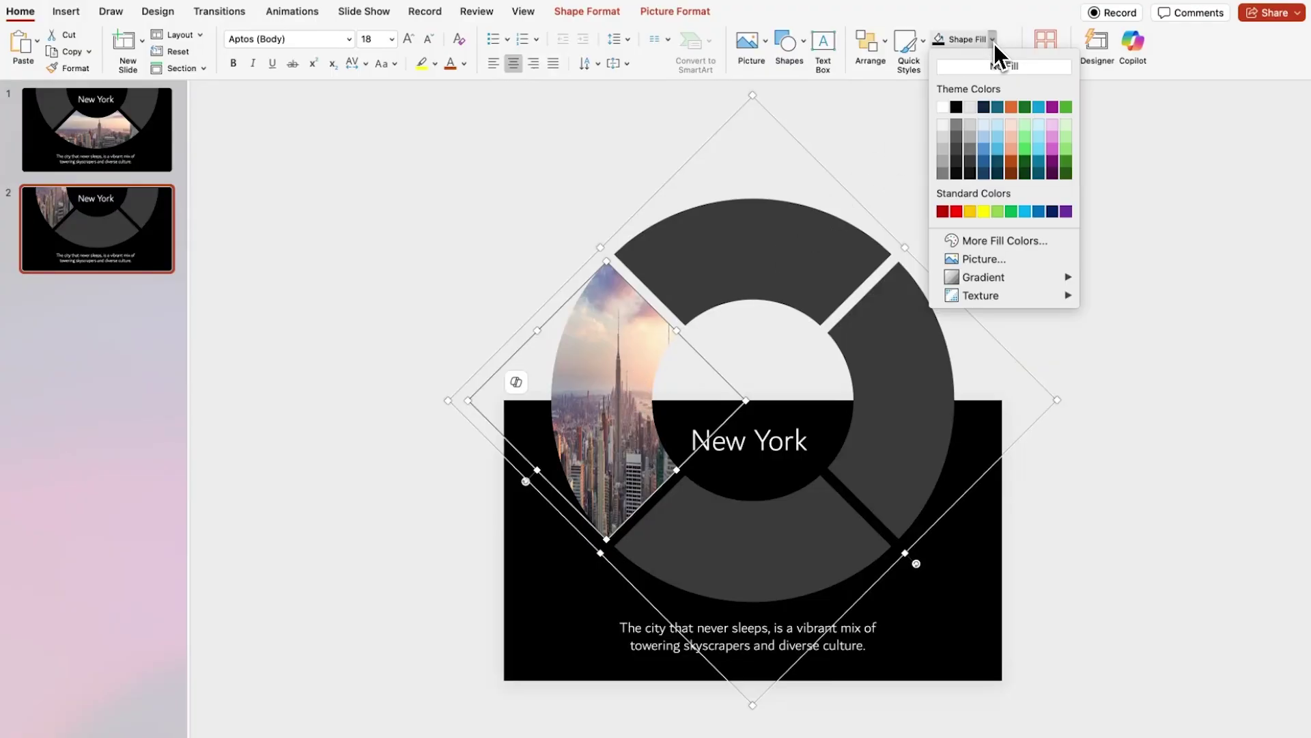
pyautogui.click(970, 171)
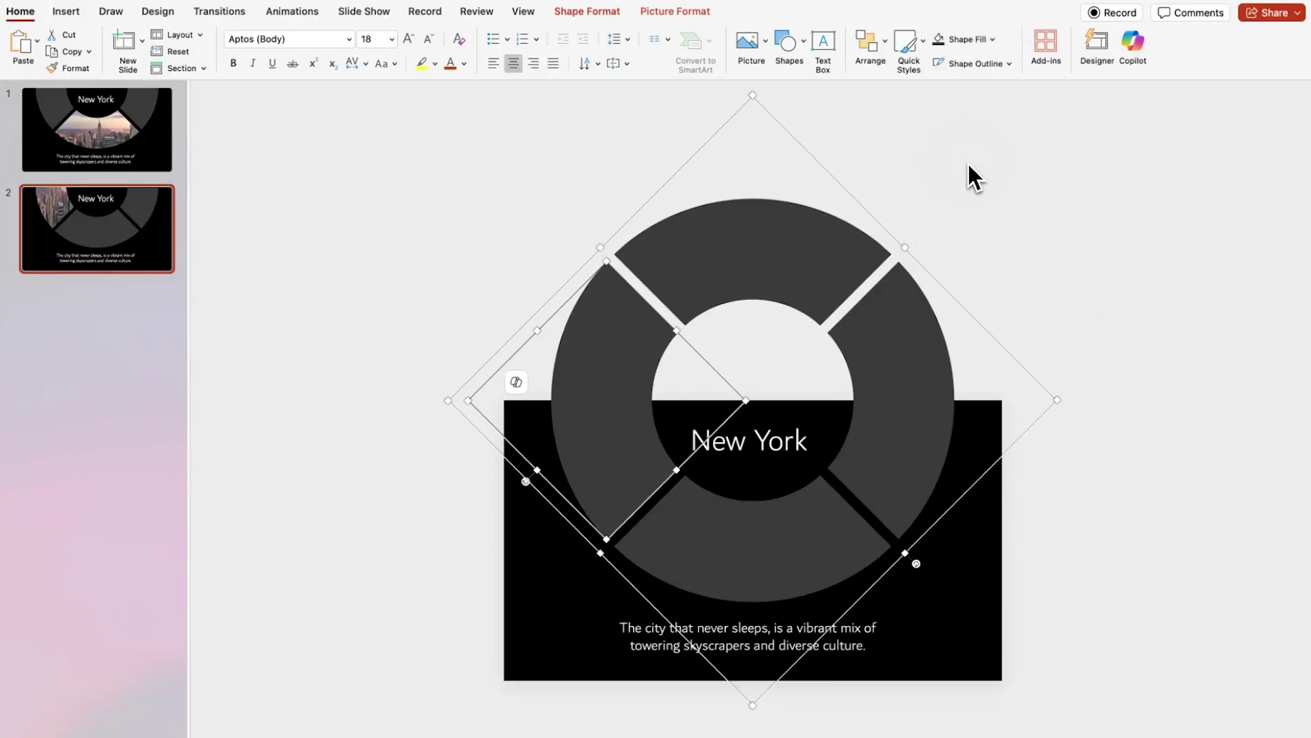
# Step: Fill slide 2's bottom ring segment with the Paris.jpg photo
pyautogui.click(789, 555)
pyautogui.rightClick(788, 553)
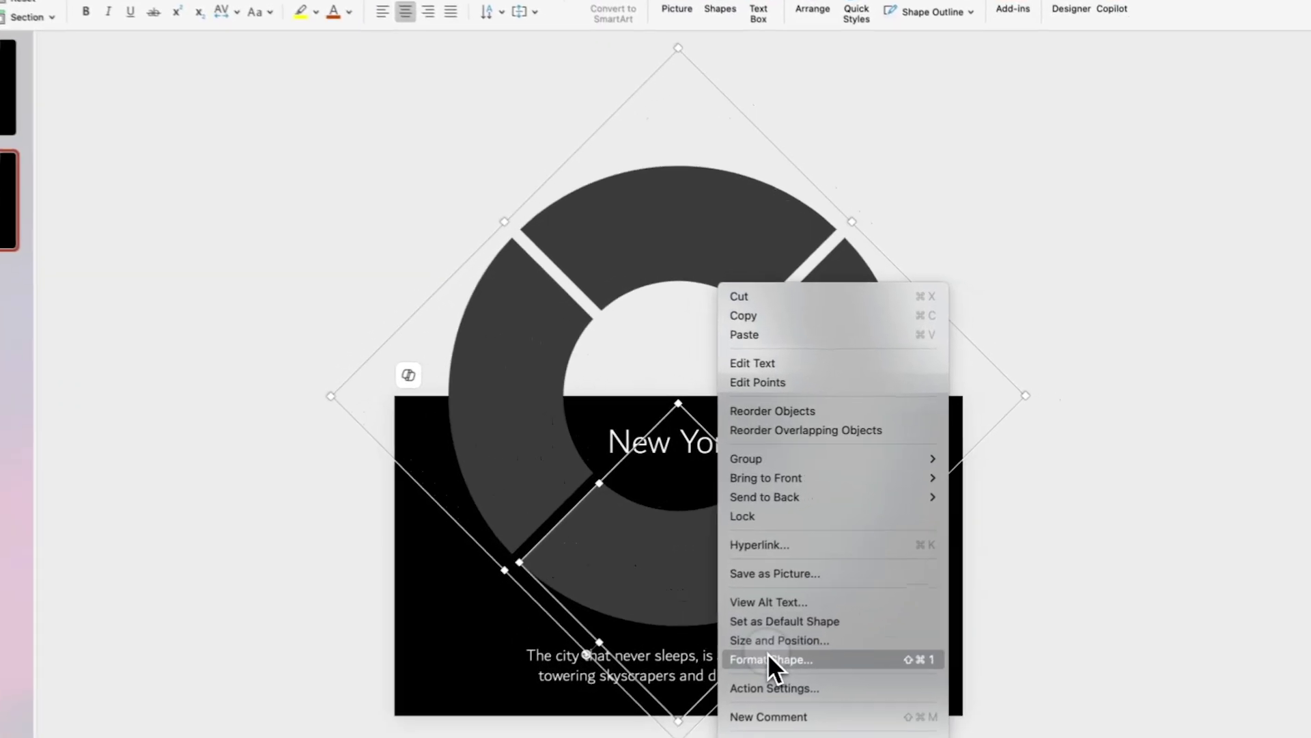
pyautogui.click(768, 658)
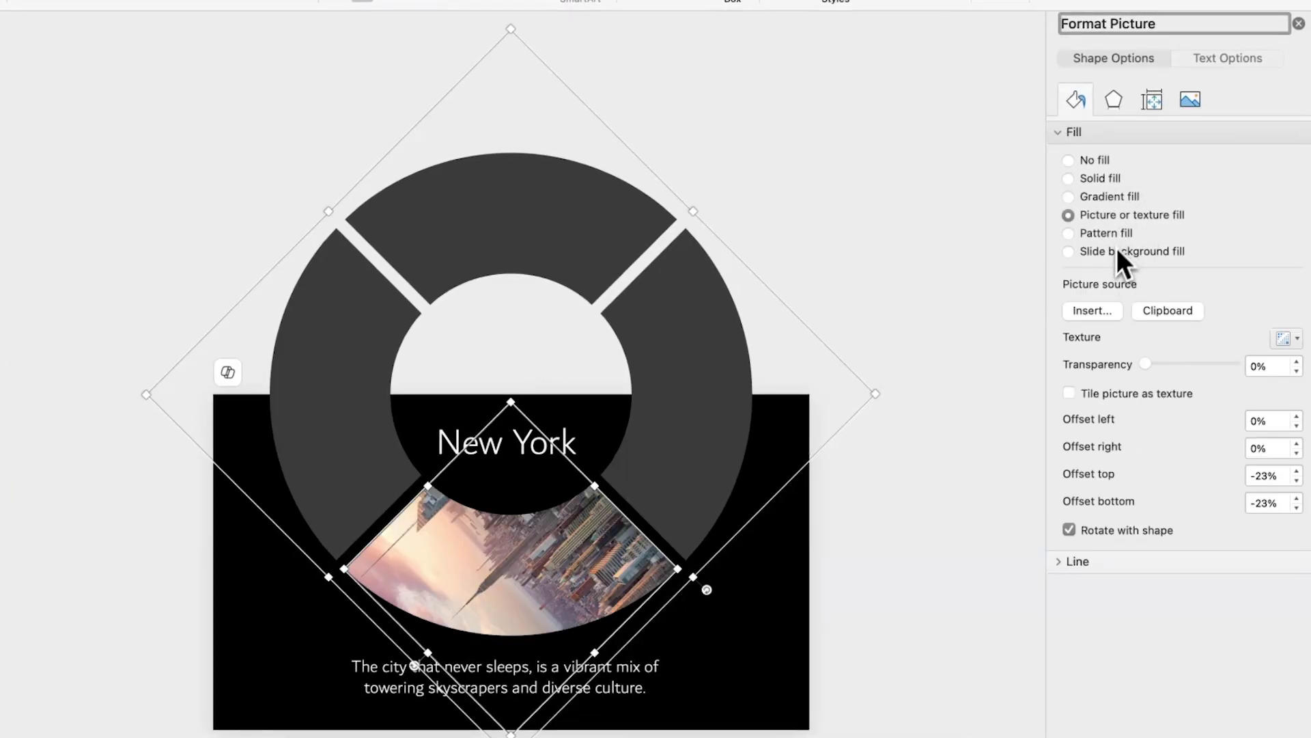
pyautogui.click(1088, 310)
pyautogui.click(678, 183)
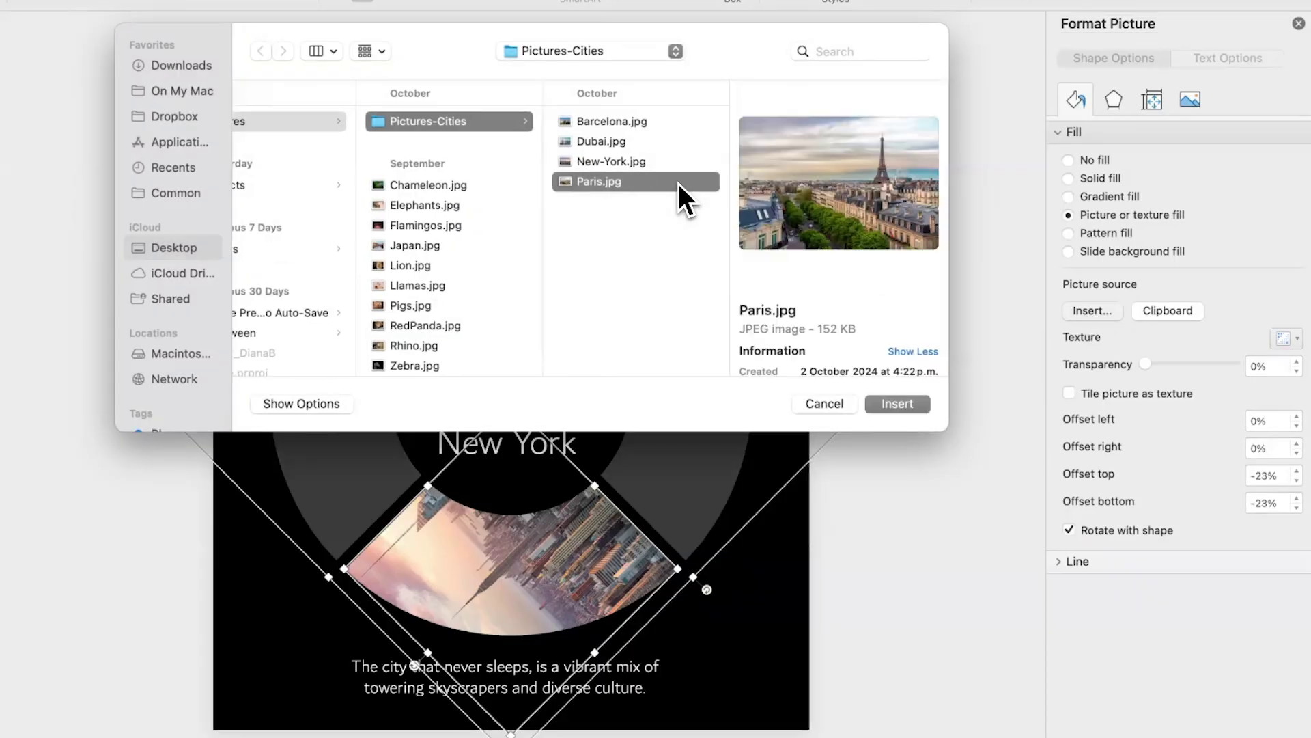
pyautogui.click(915, 407)
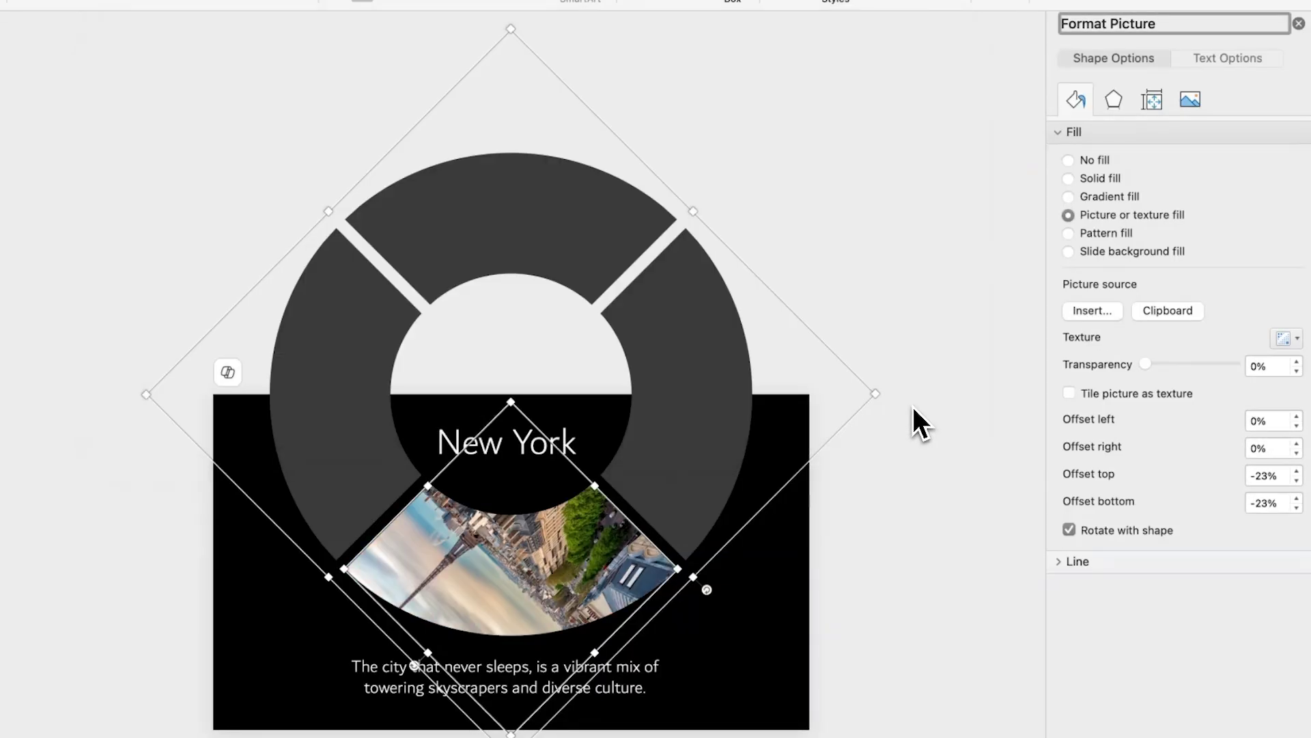
# Step: Keep the Paris photo upright, crop it to Fill and reposition it within the panel
pyautogui.click(1070, 530)
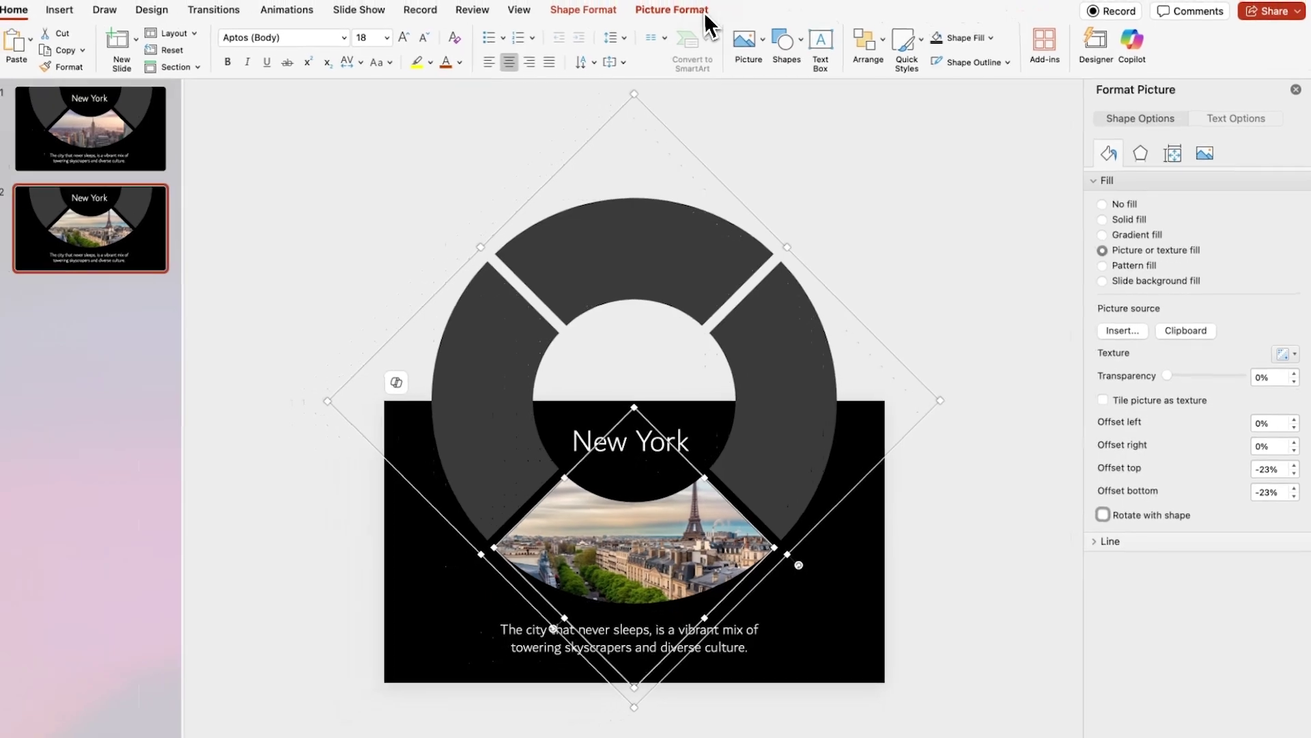
pyautogui.click(705, 15)
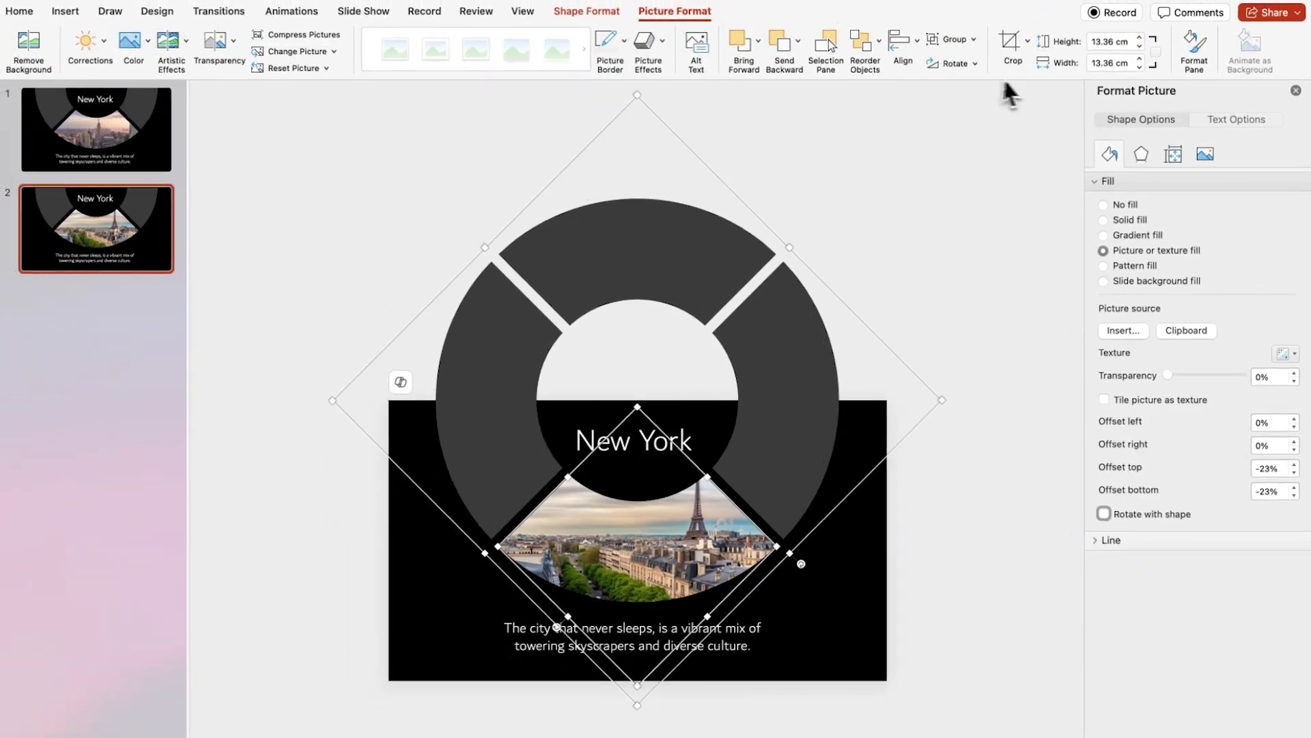
pyautogui.click(1031, 42)
pyautogui.click(1046, 149)
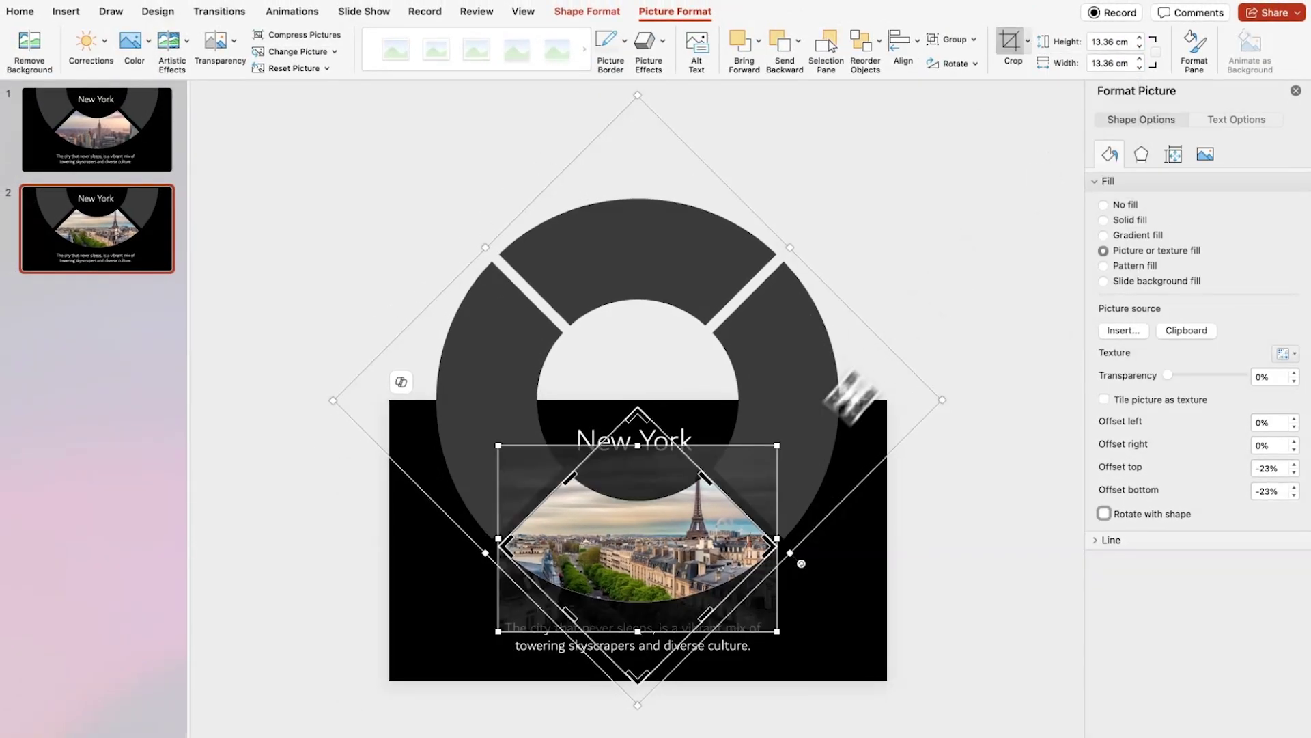
pyautogui.moveTo(688, 526); pyautogui.dragTo(686, 539)
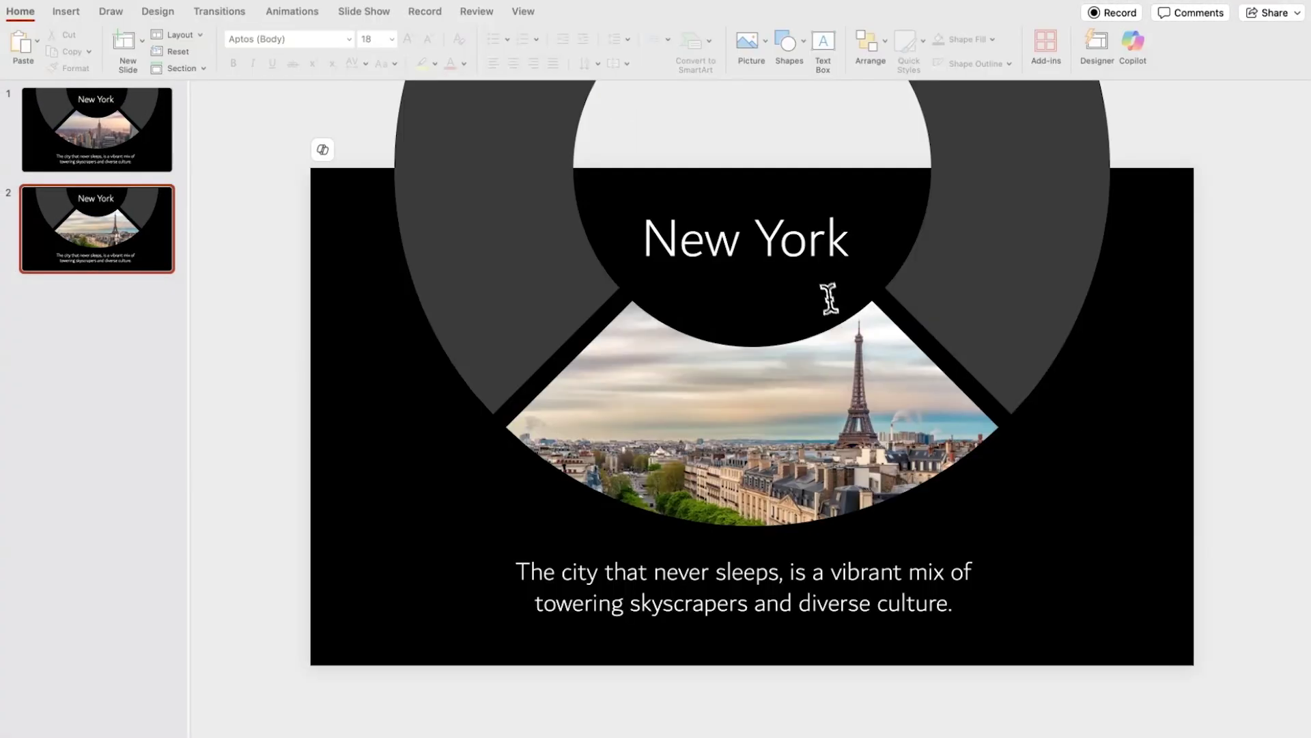
# Step: Finish cropping, check the Paris title and description, and apply a Morph transition to slide 2
pyautogui.click(829, 260)
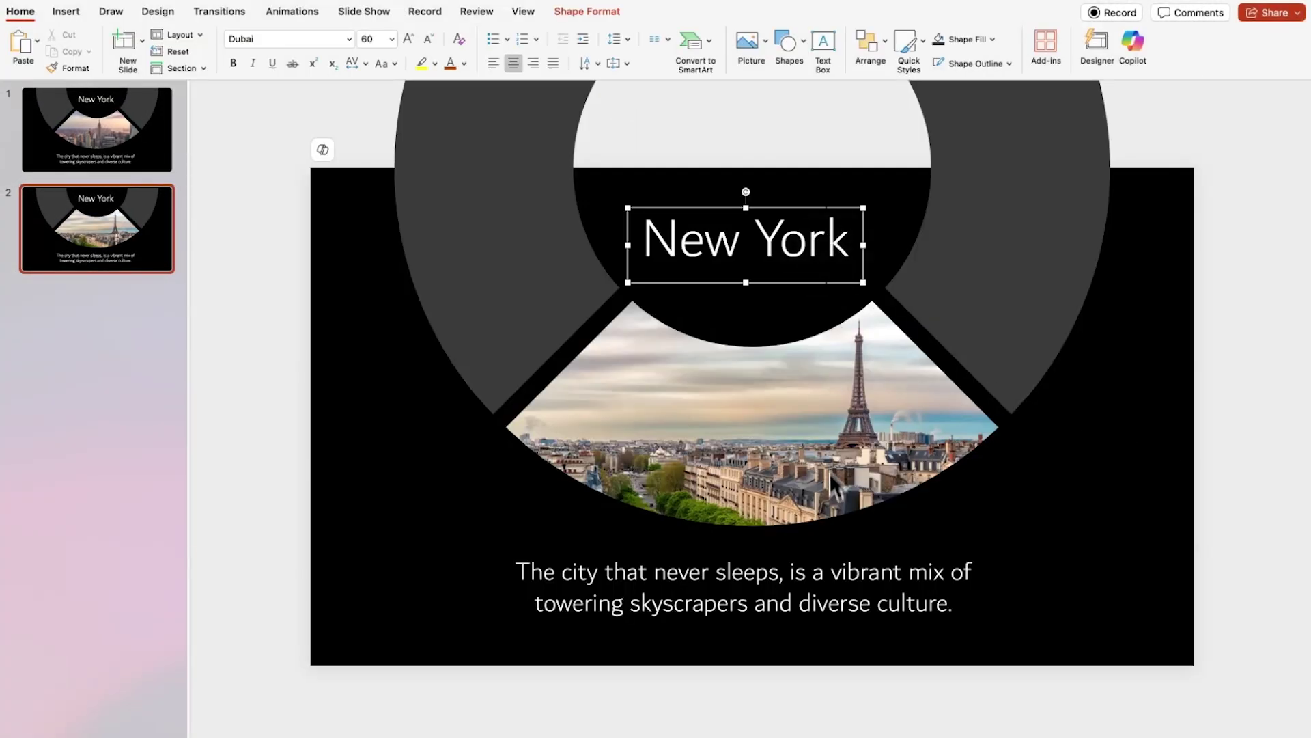
pyautogui.keyDown('shift'); pyautogui.click(956, 588); pyautogui.keyUp('shift')
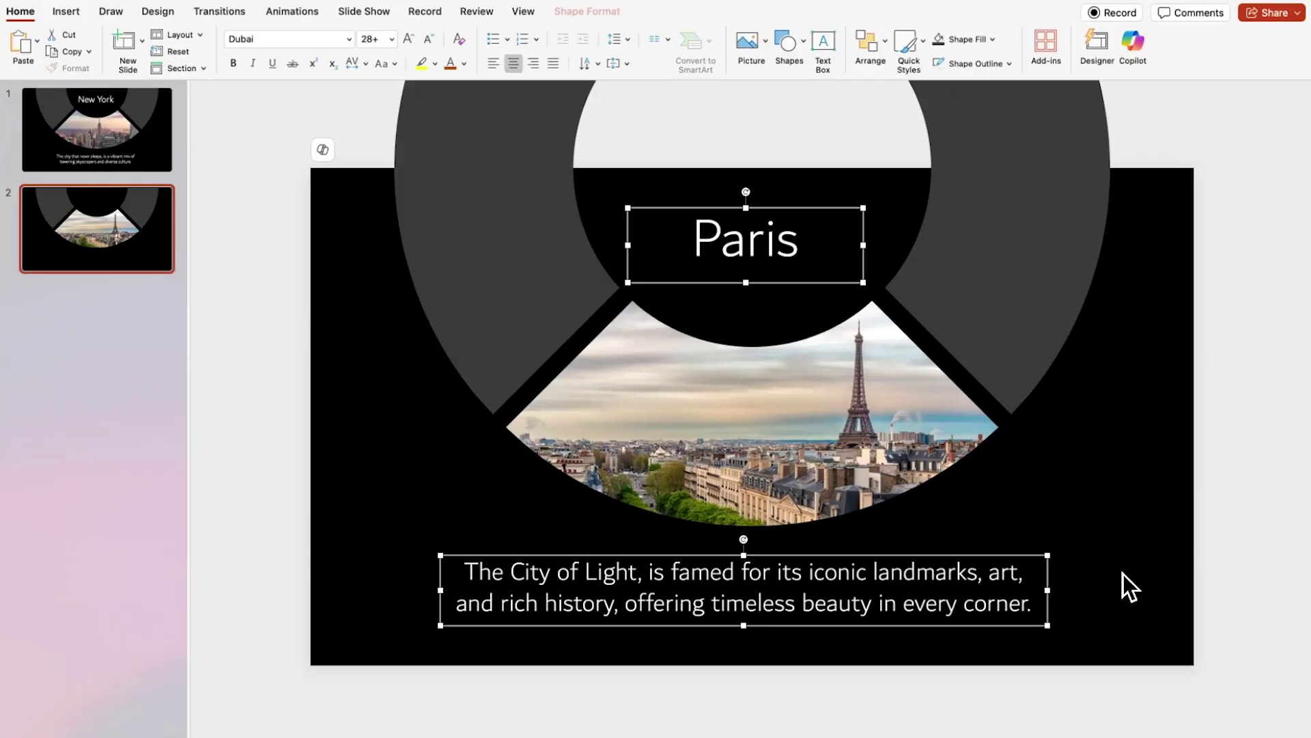
pyautogui.click(1123, 573)
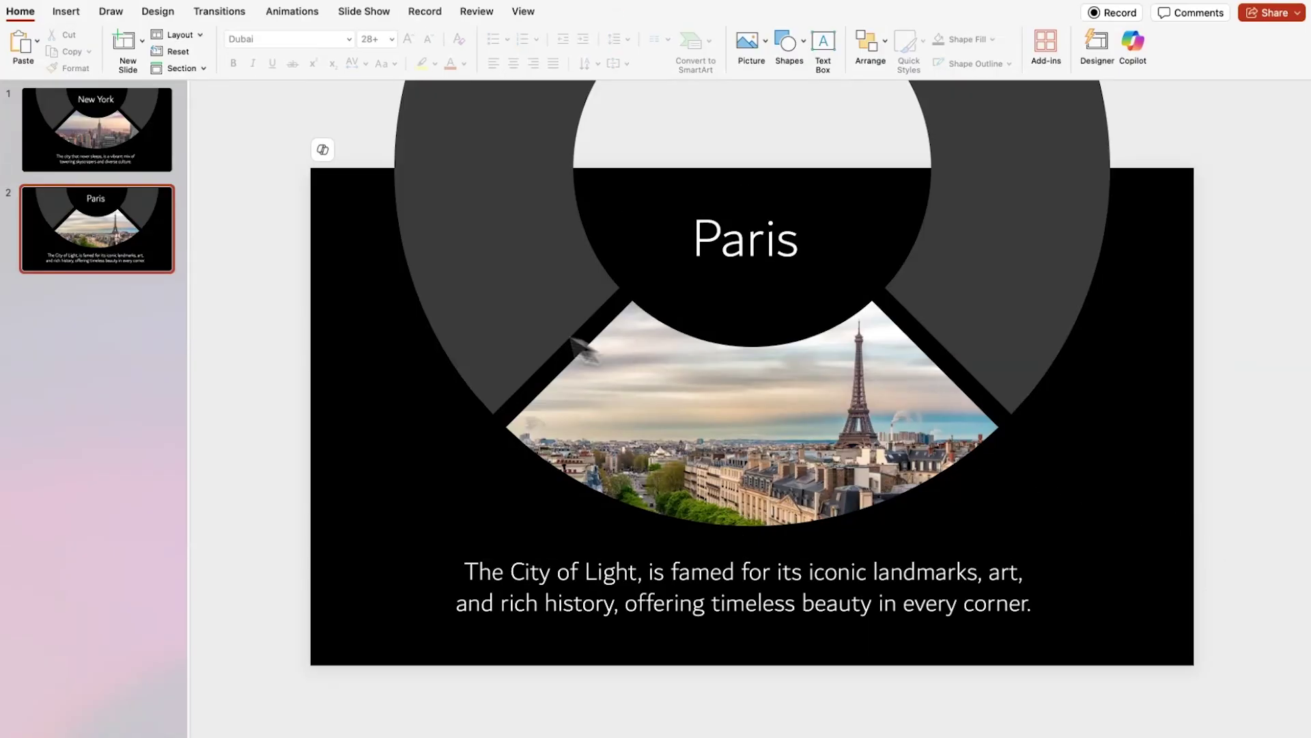
pyautogui.click(212, 14)
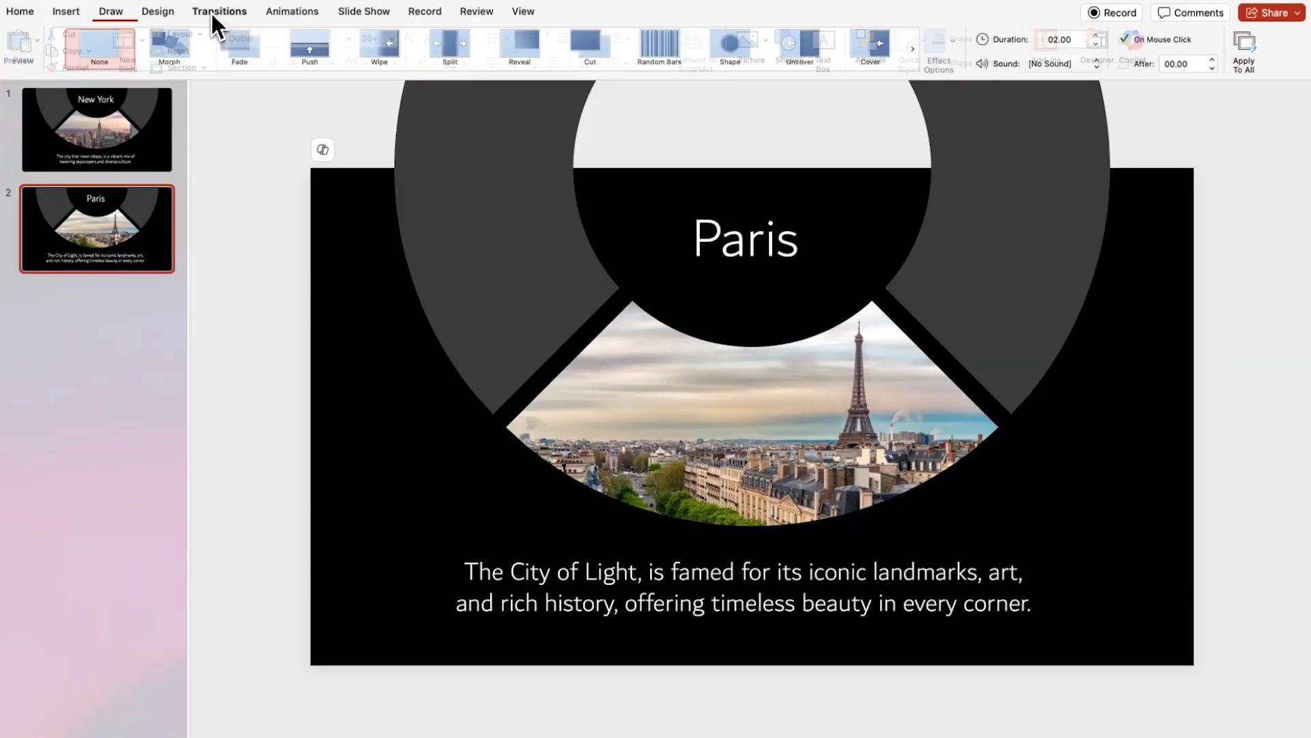
pyautogui.click(172, 47)
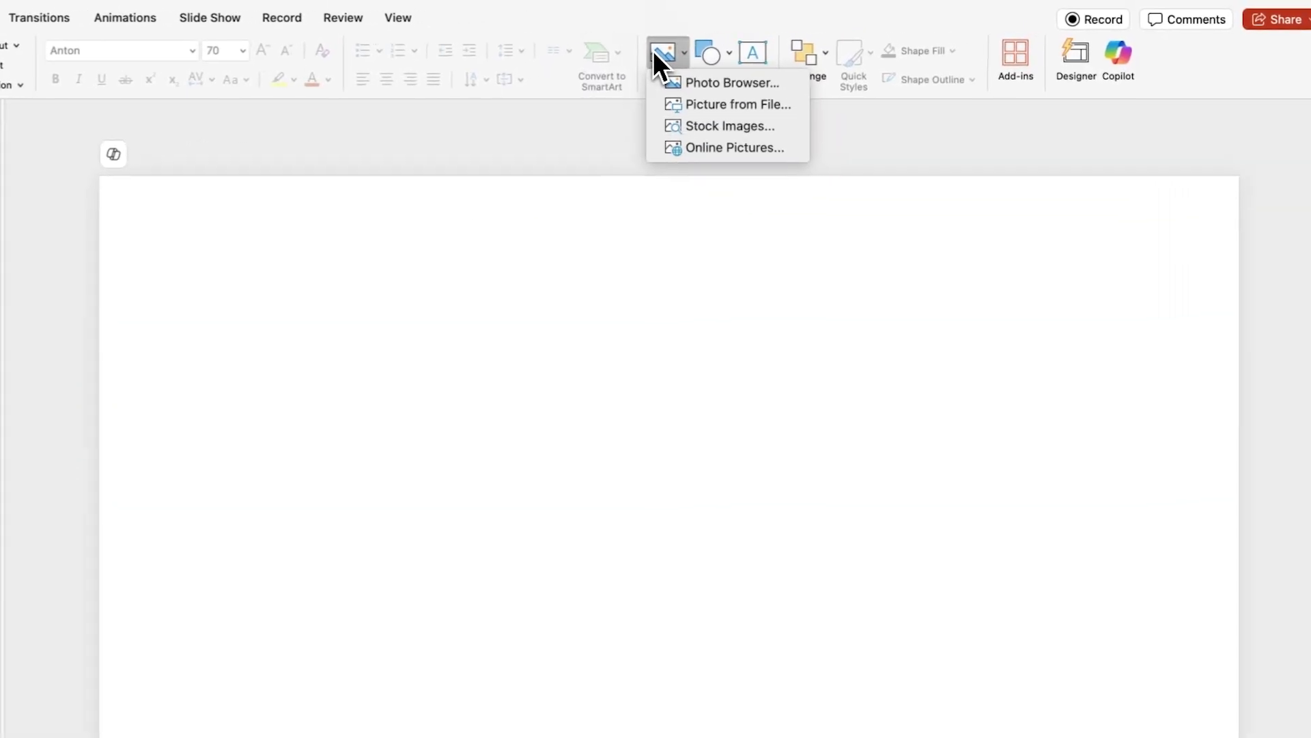
# Step: Search the stock images for a building and insert the blocky glass building photo
pyautogui.click(672, 130)
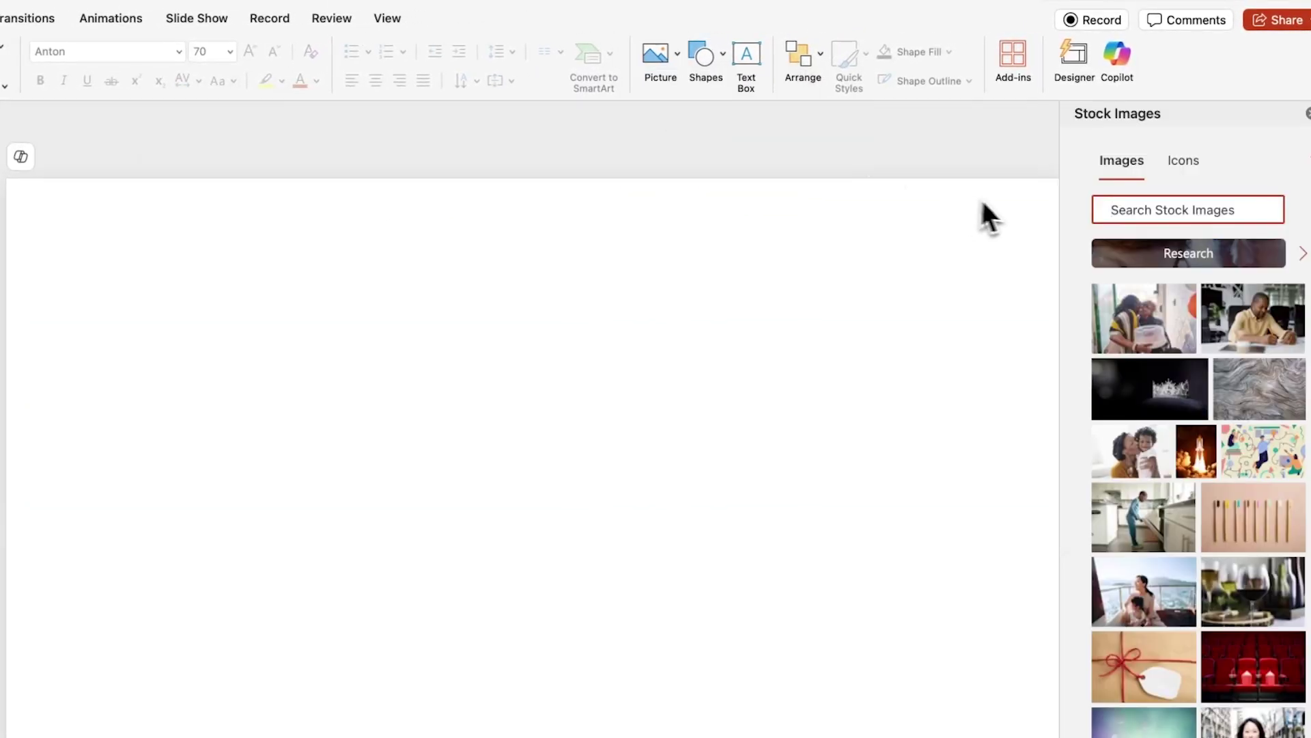
pyautogui.click(1152, 210)
pyautogui.write('building')
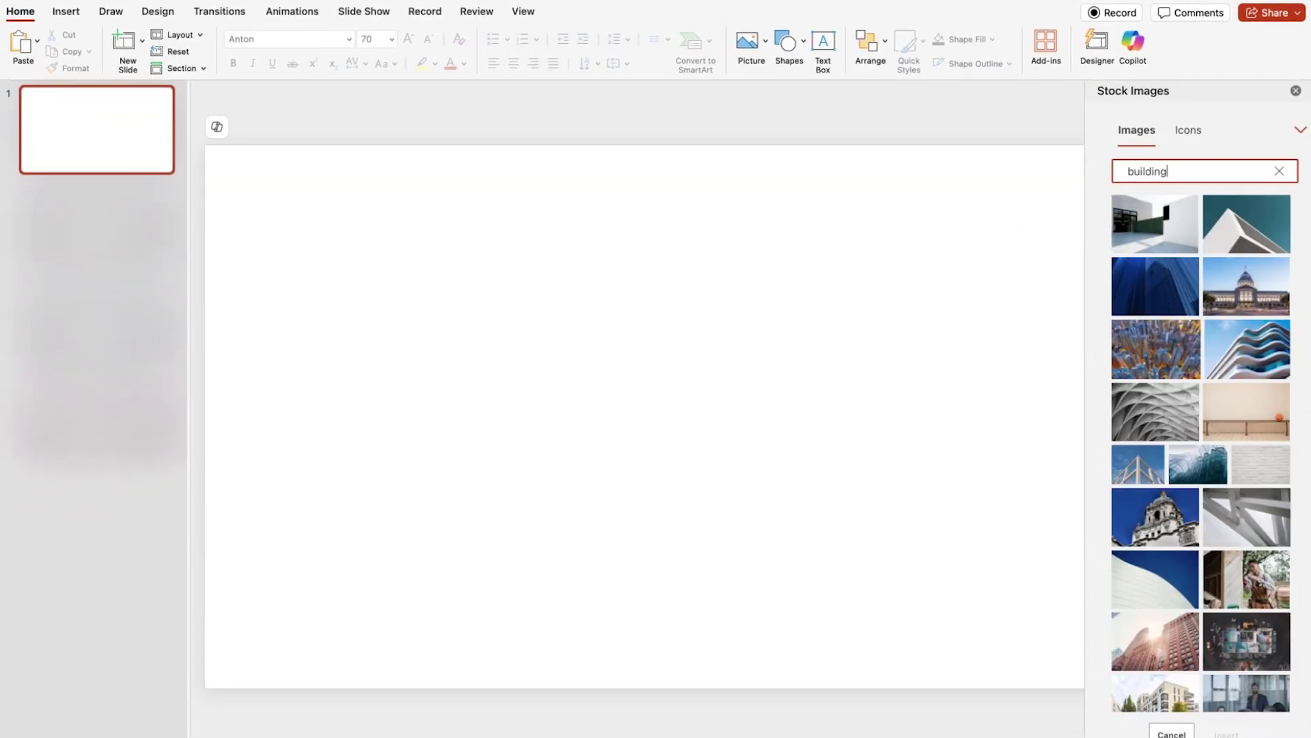
pyautogui.scroll(-15, 1300, 380)
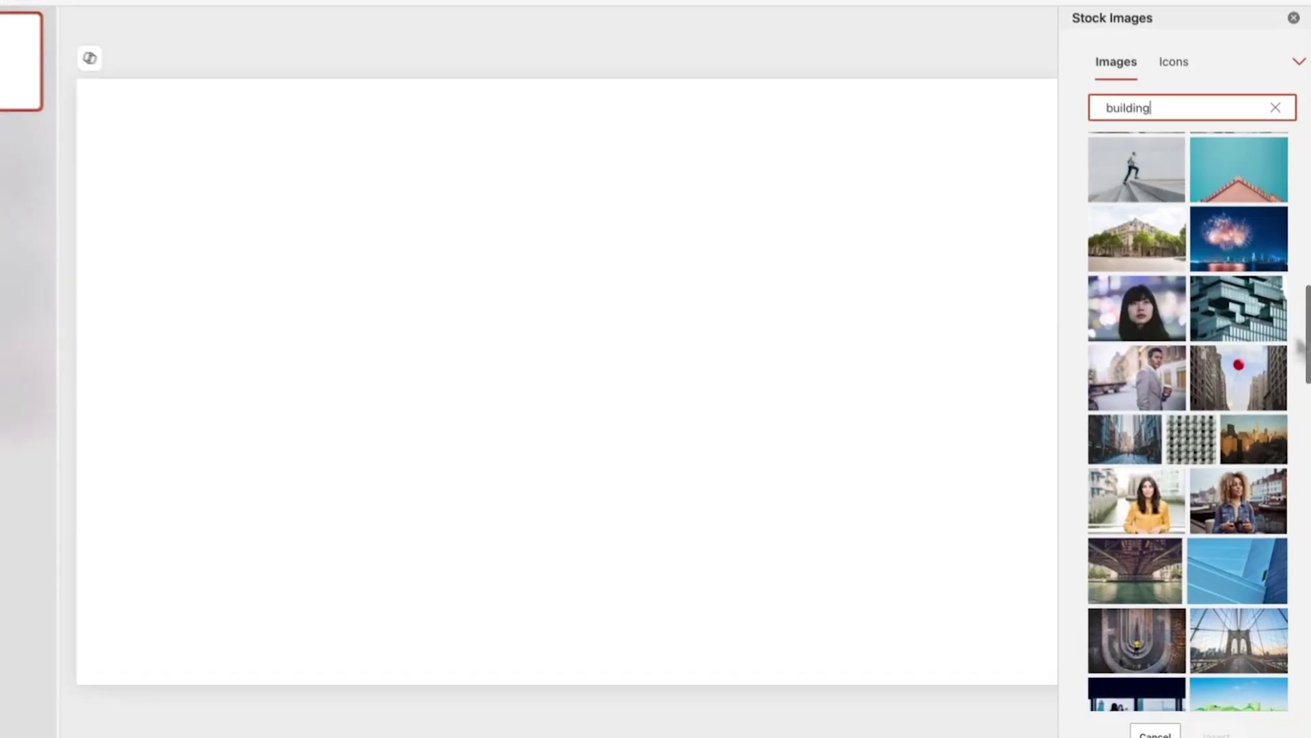
pyautogui.click(1248, 331)
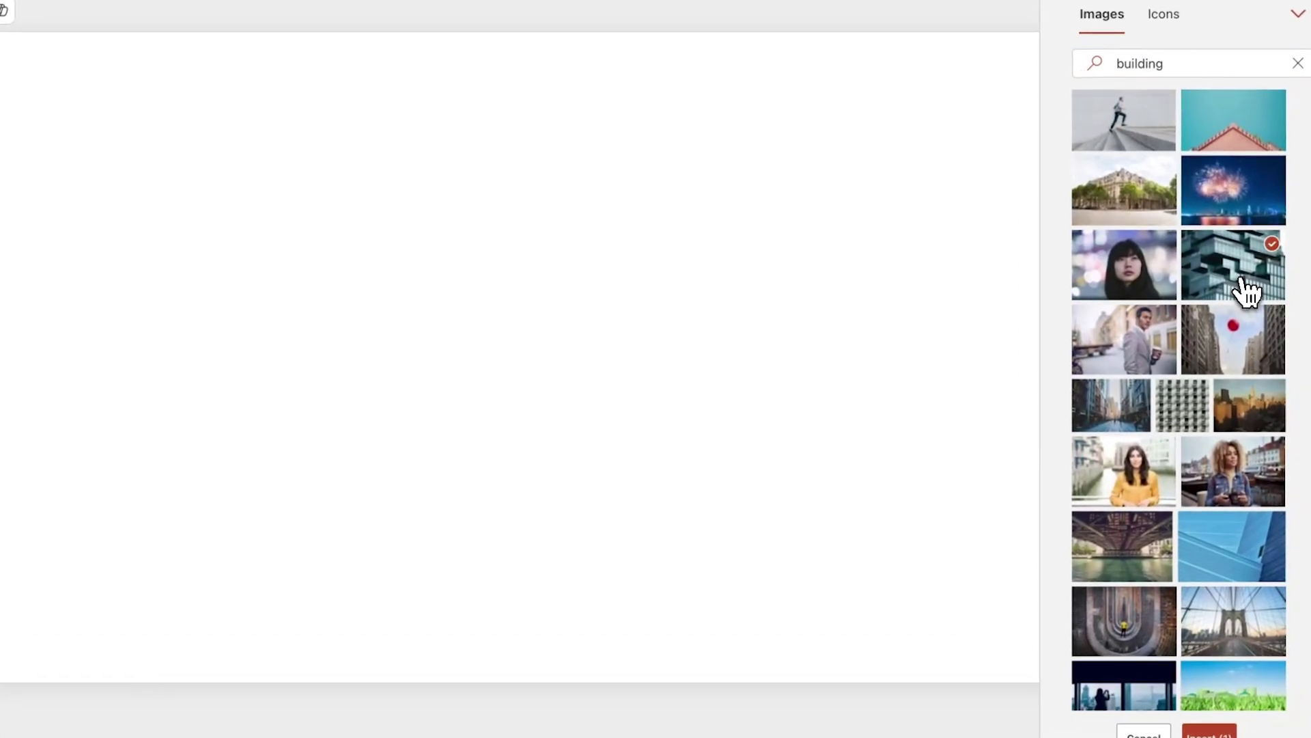
pyautogui.click(1210, 733)
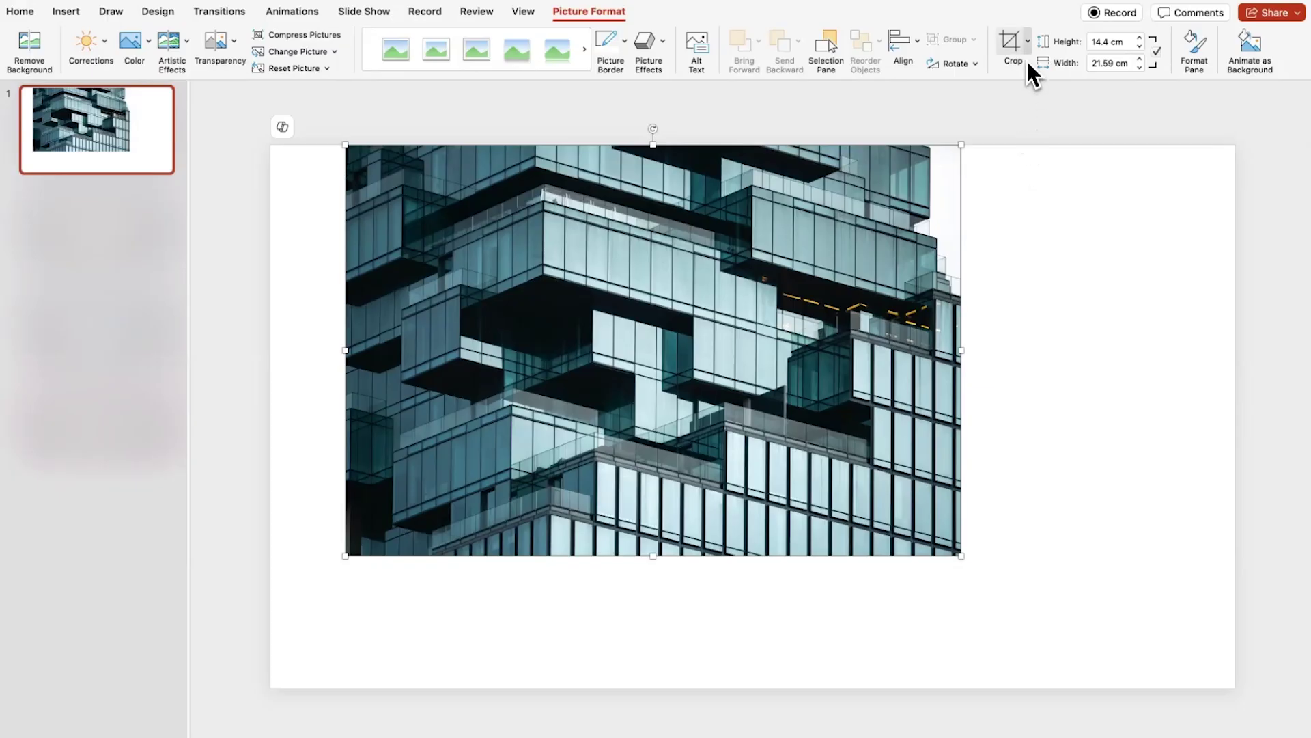
# Step: Crop the photo to 16:9 and move and enlarge it to cover the whole slide
pyautogui.click(1027, 46)
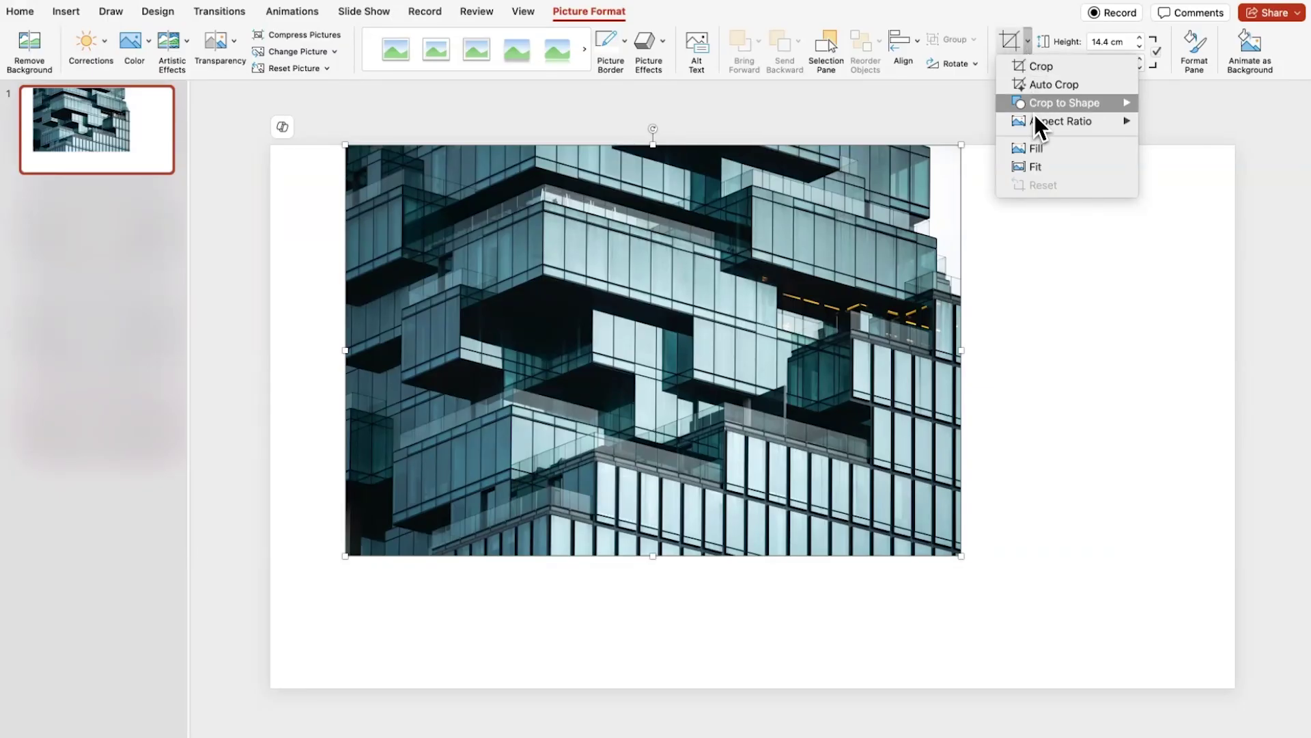
pyautogui.moveTo(1035, 123)
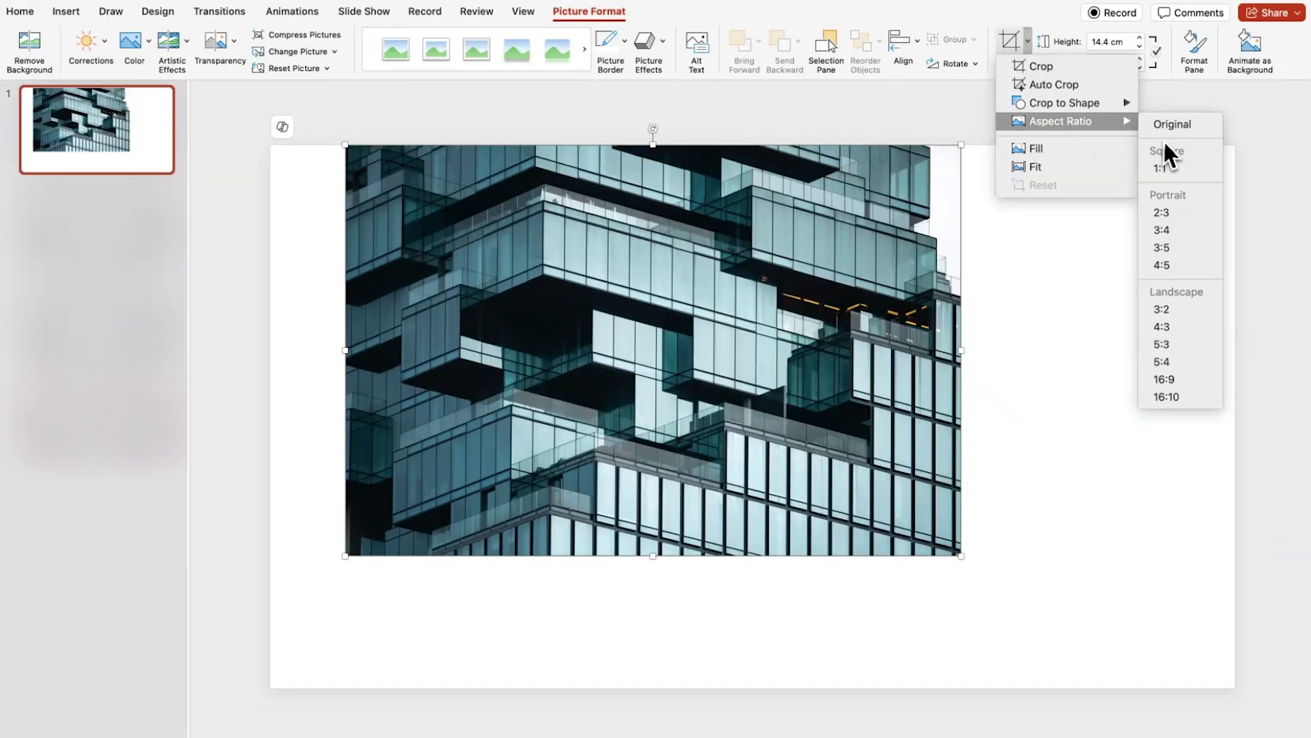
pyautogui.click(1186, 375)
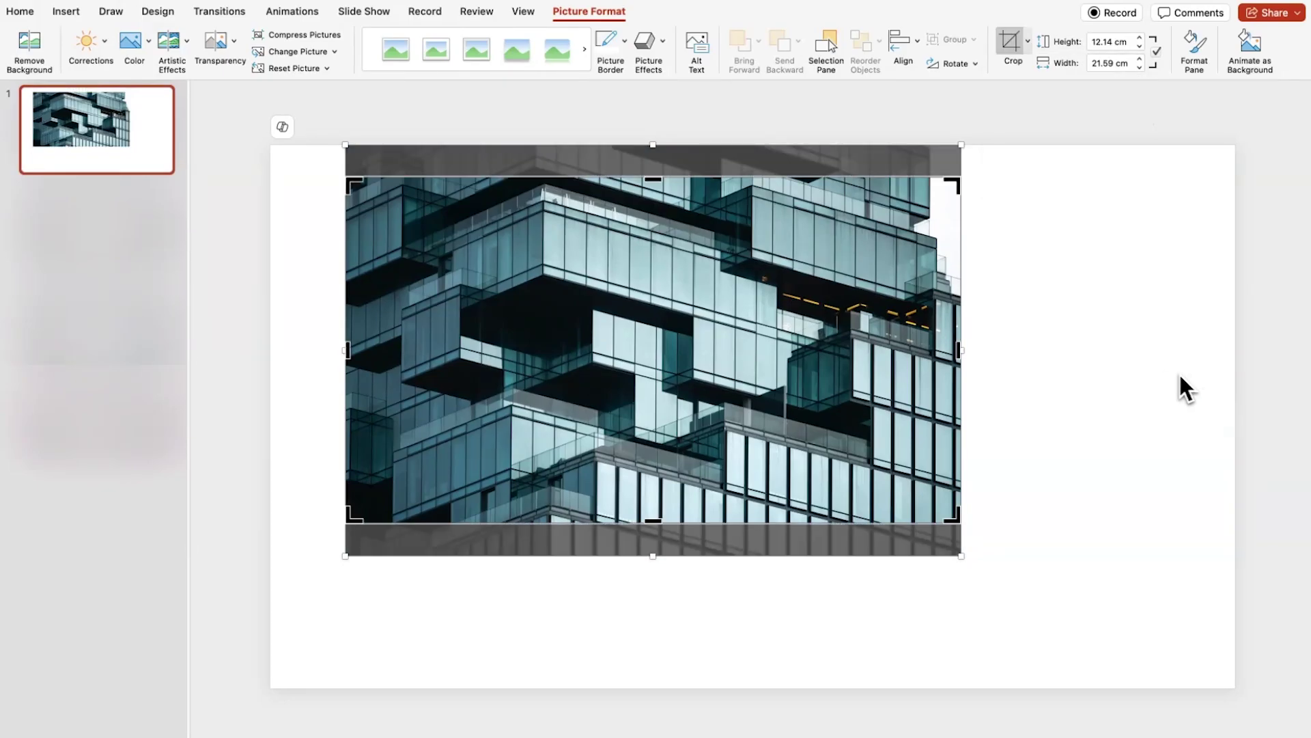
pyautogui.click(1179, 371)
pyautogui.moveTo(598, 306); pyautogui.dragTo(523, 274)
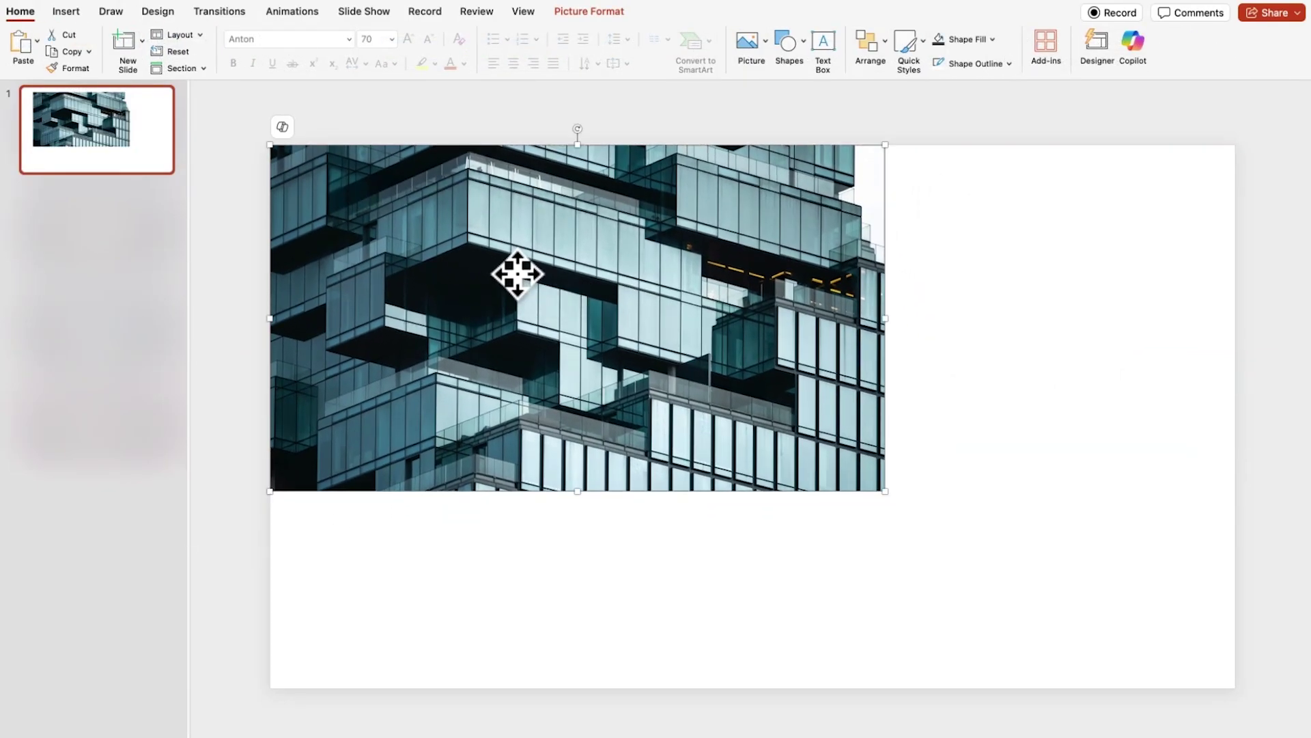
pyautogui.moveTo(888, 508); pyautogui.dragTo(1235, 685)
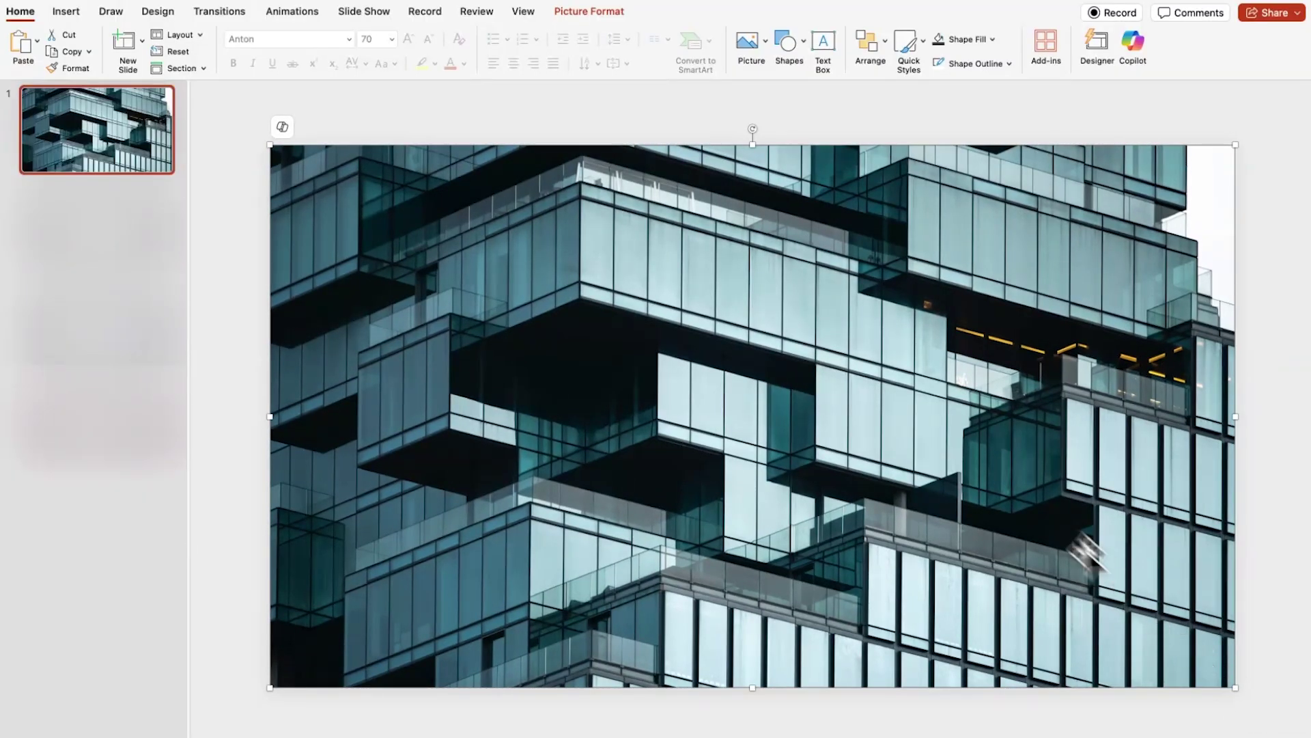
# Step: Lower the building photo's brightness to about -76% in Picture Corrections
pyautogui.rightClick(735, 325)
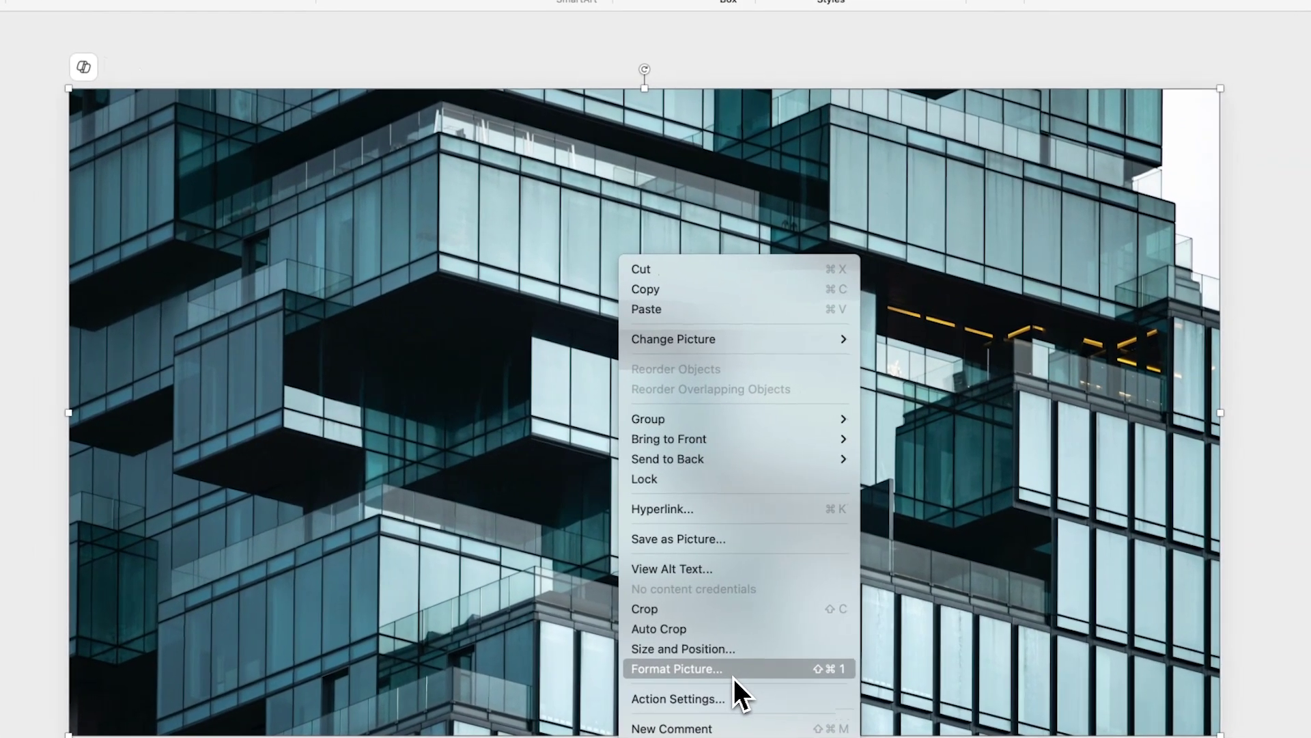
pyautogui.click(830, 633)
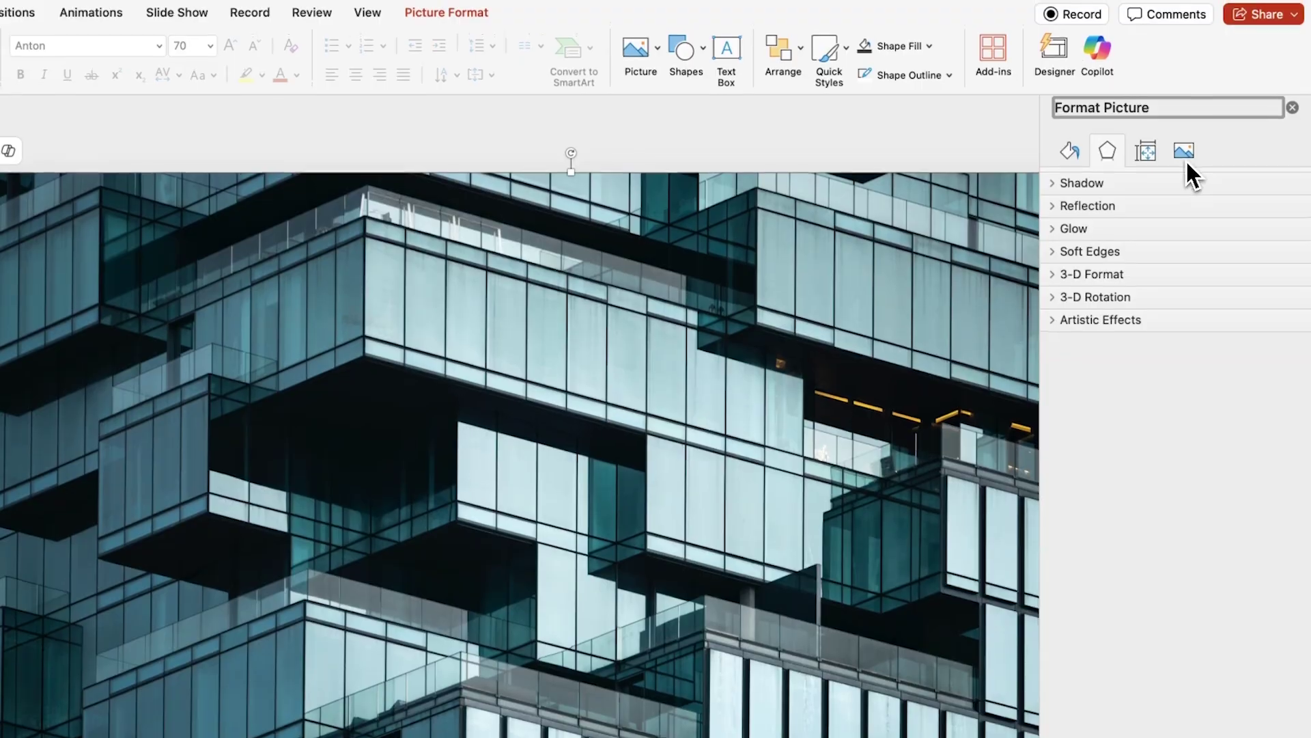
pyautogui.click(1184, 66)
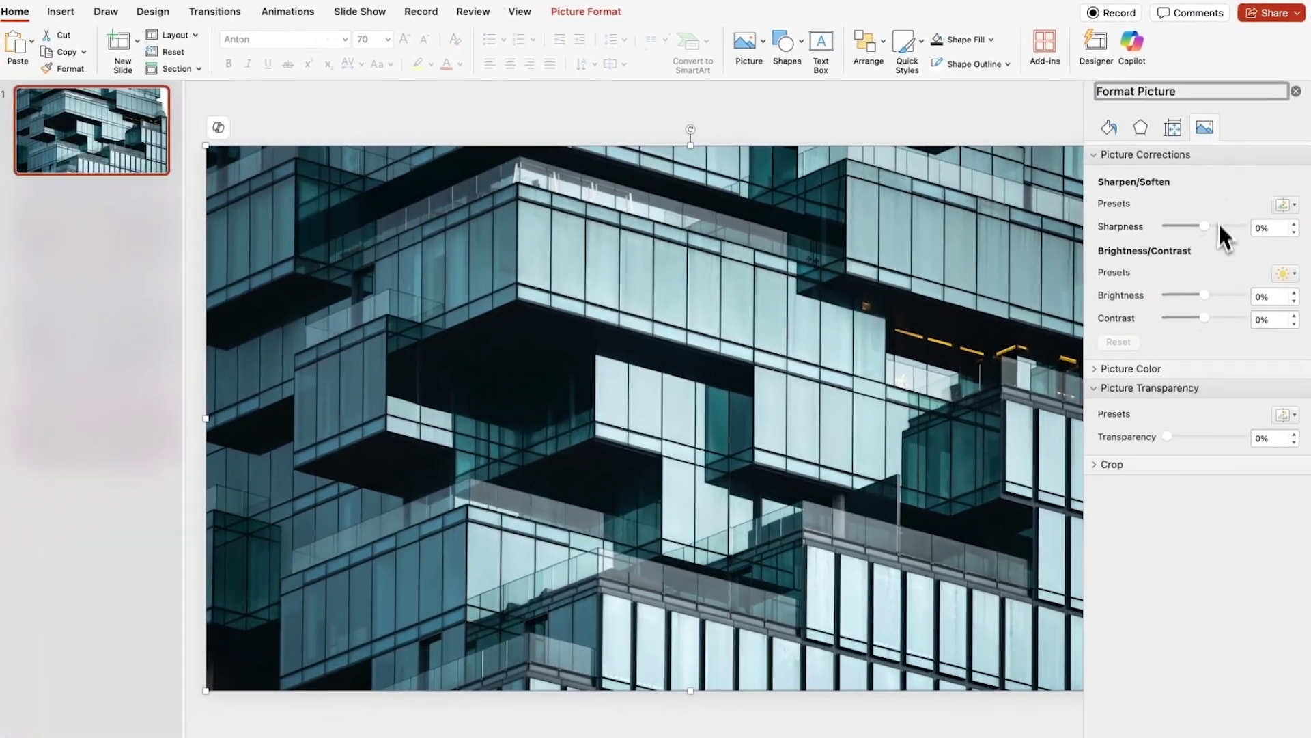
pyautogui.moveTo(1200, 309)
pyautogui.mouseDown()
pyautogui.moveTo(1177, 313)
pyautogui.moveTo(1179, 301)
pyautogui.mouseUp()
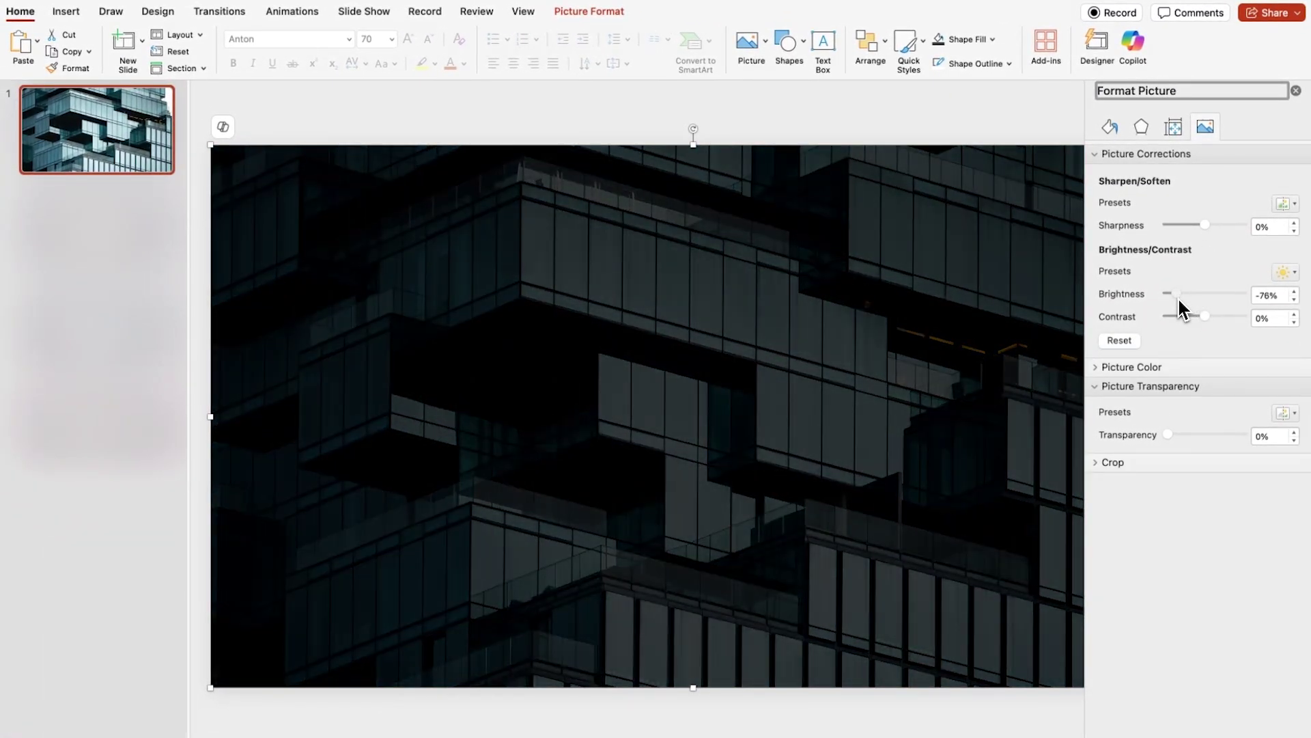
pyautogui.click(1296, 91)
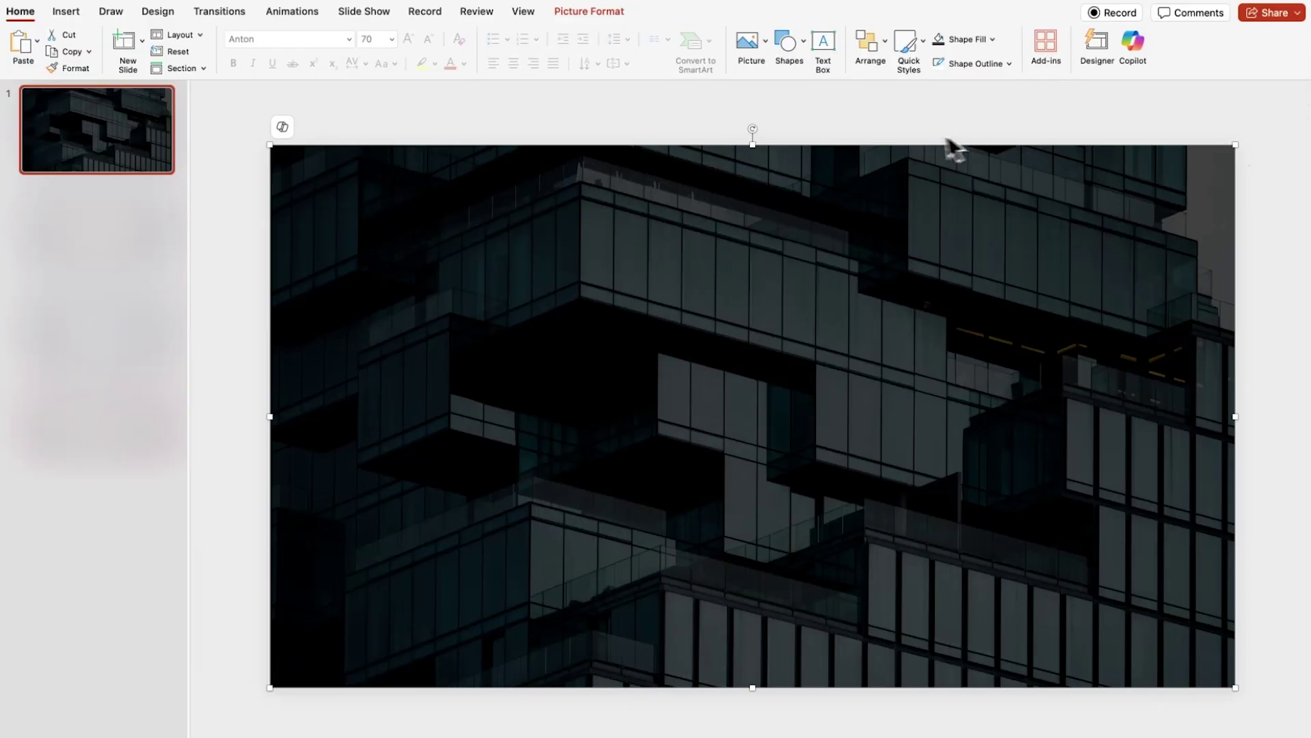
# Step: Draw a white 3 pt horizontal line across the slide and paste in the TIMELINE title
pyautogui.click(788, 42)
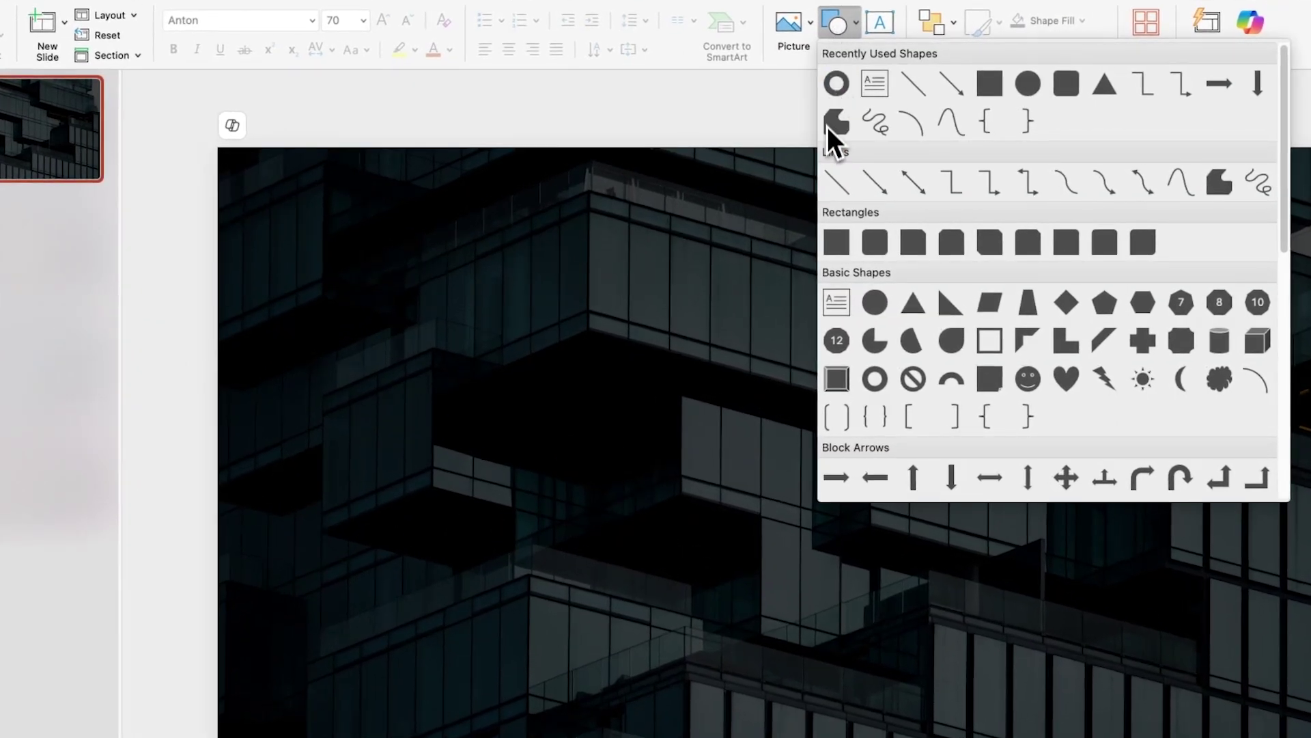
pyautogui.click(833, 183)
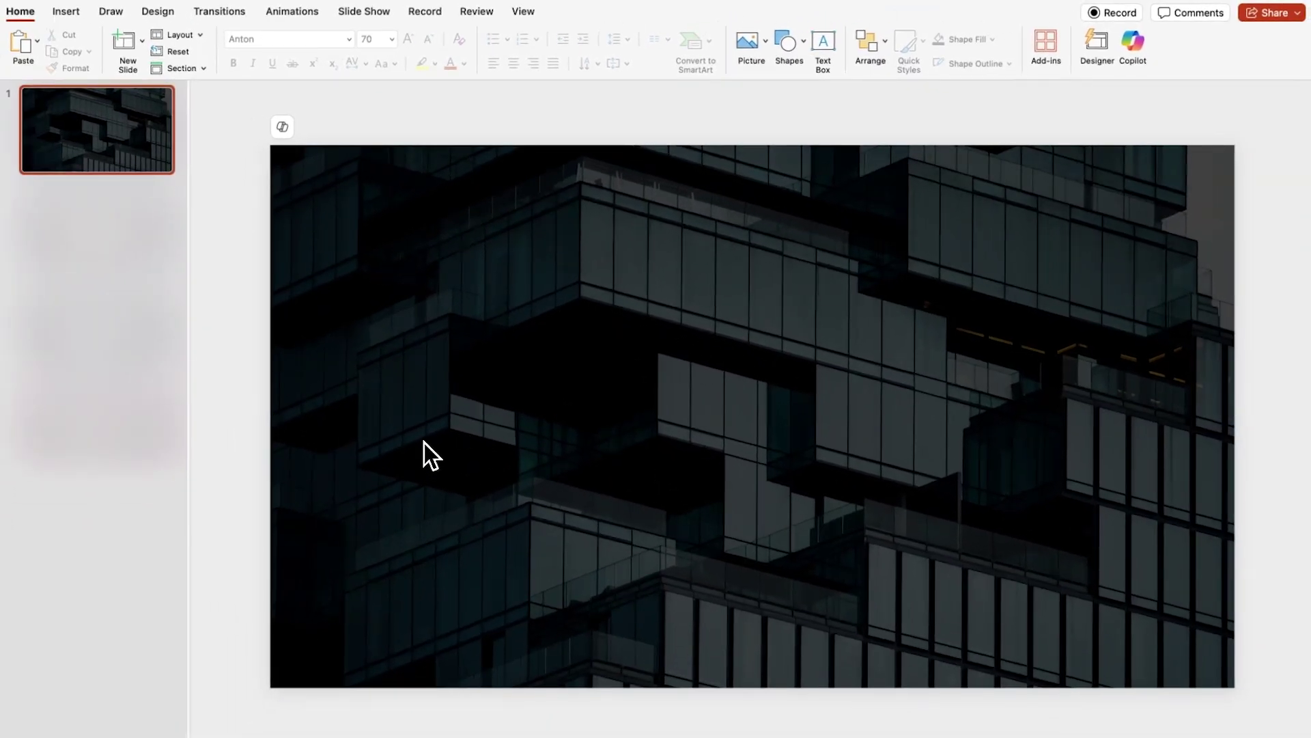
pyautogui.moveTo(401, 497); pyautogui.dragTo(1310, 525)
pyautogui.moveTo(1214, 463); pyautogui.dragTo(1247, 463)
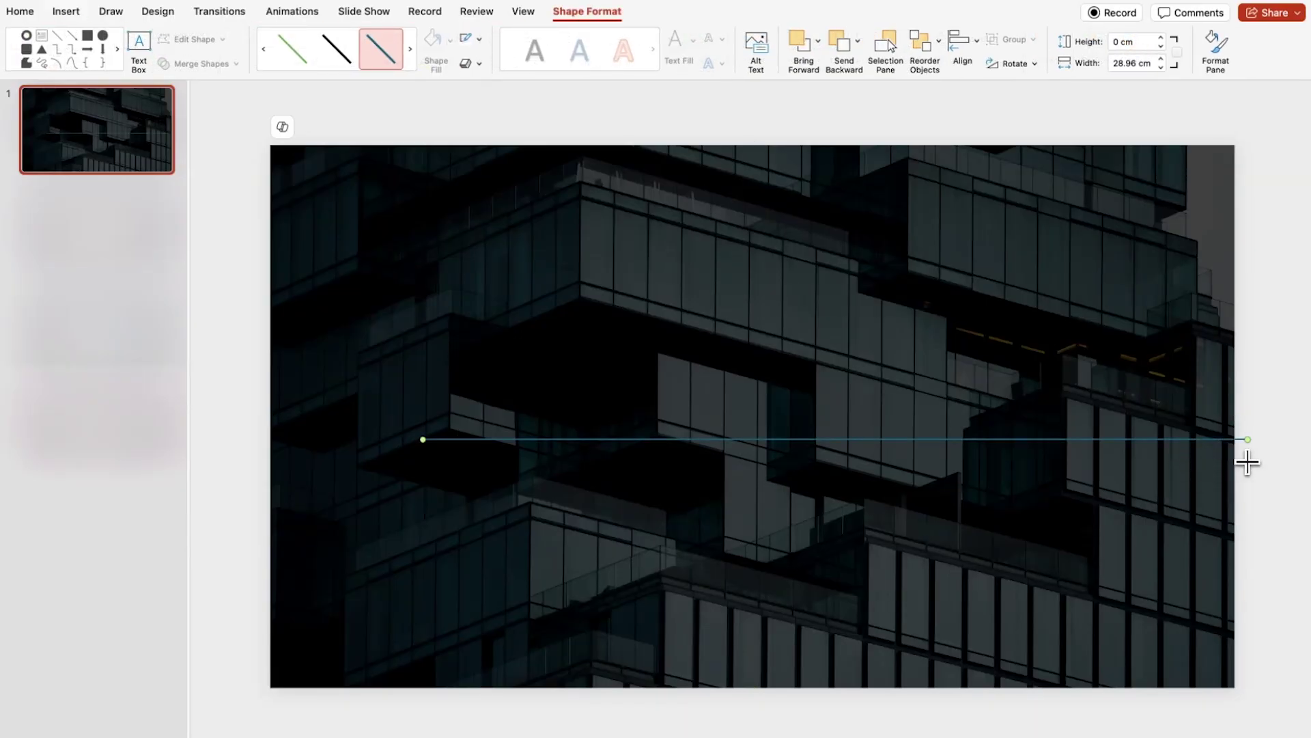
pyautogui.click(480, 39)
pyautogui.click(474, 107)
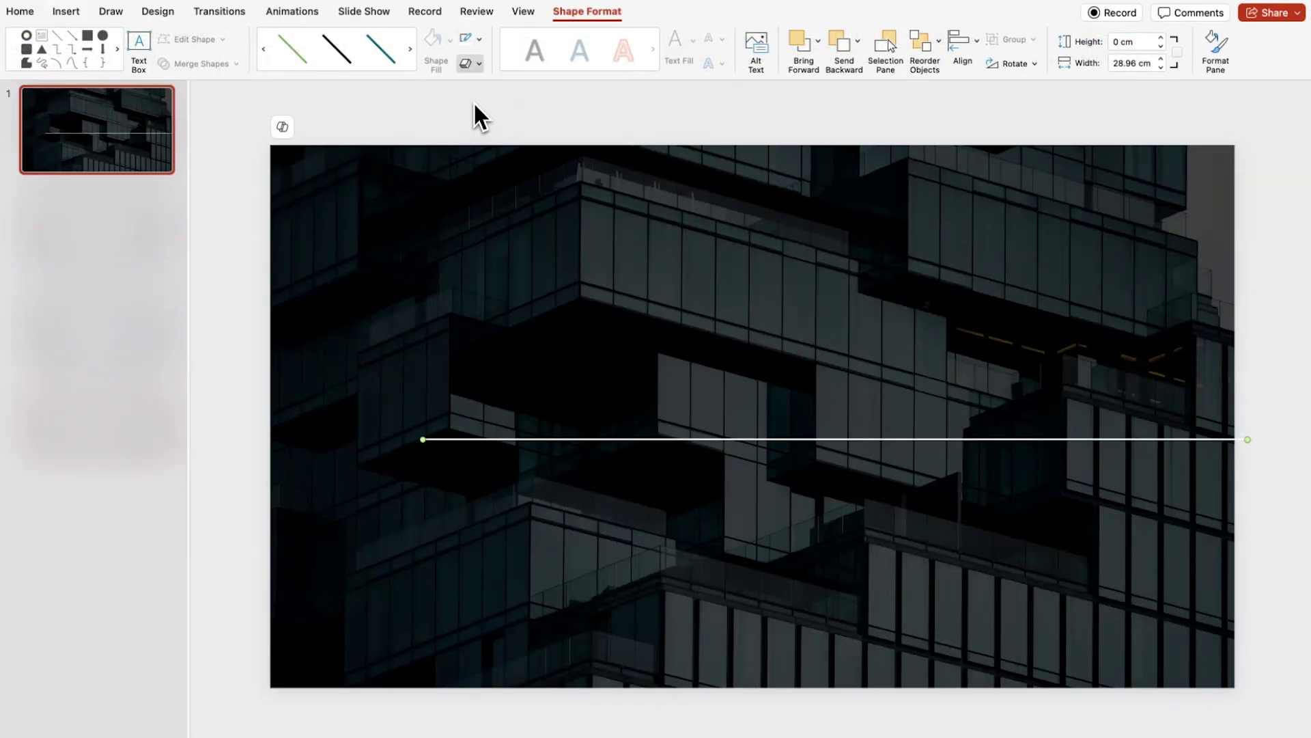
pyautogui.click(479, 39)
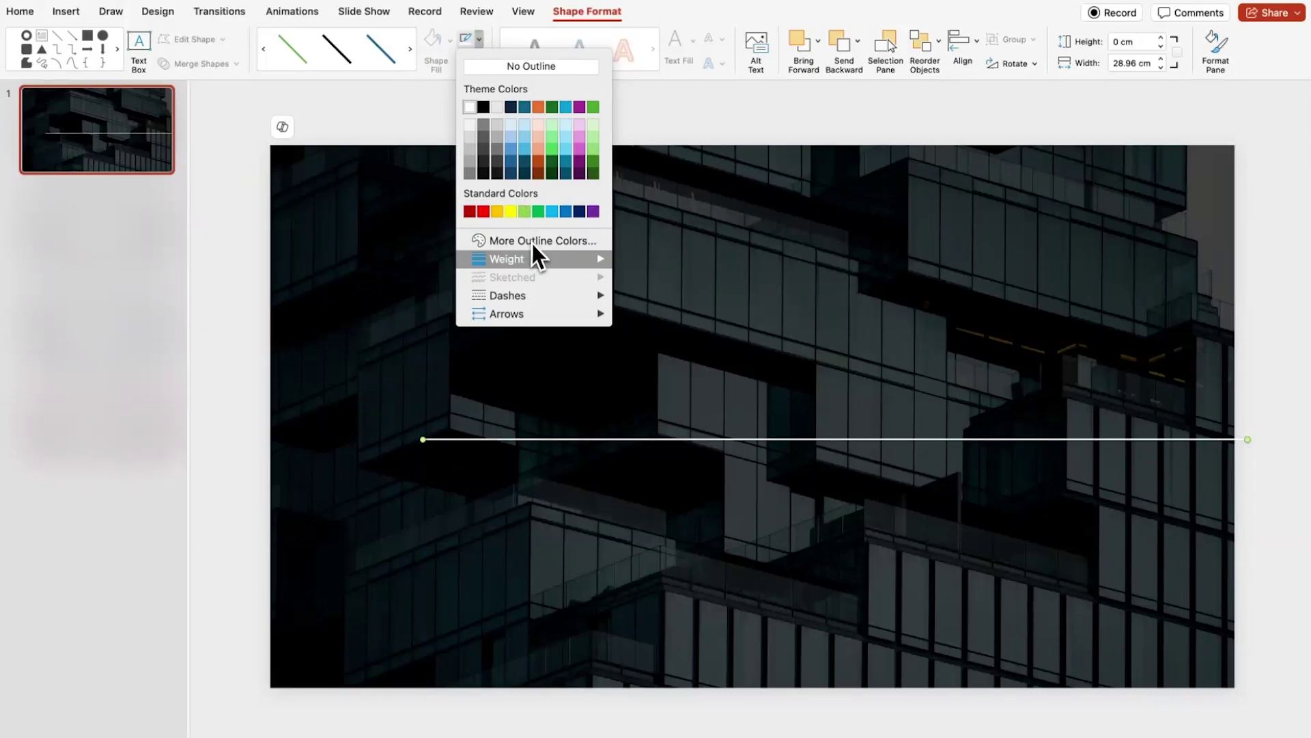
pyautogui.moveTo(538, 259)
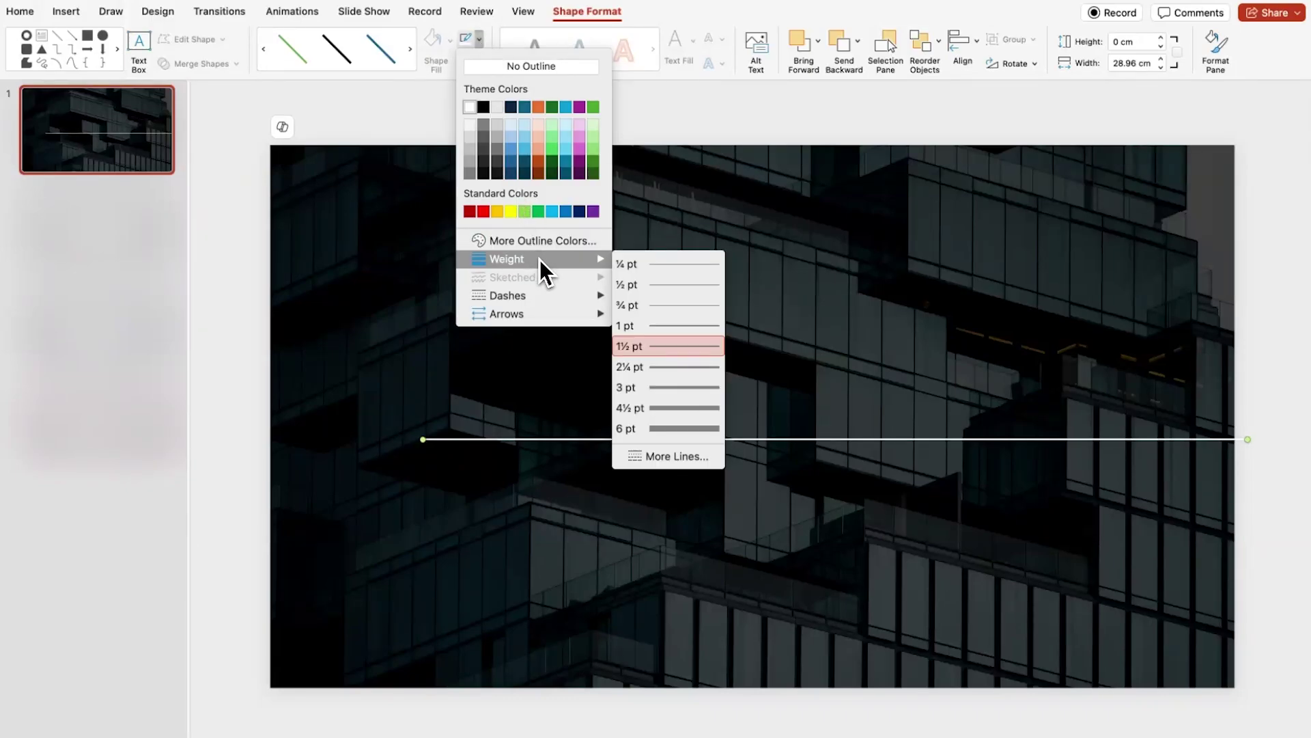
pyautogui.click(679, 388)
pyautogui.press('super+v')
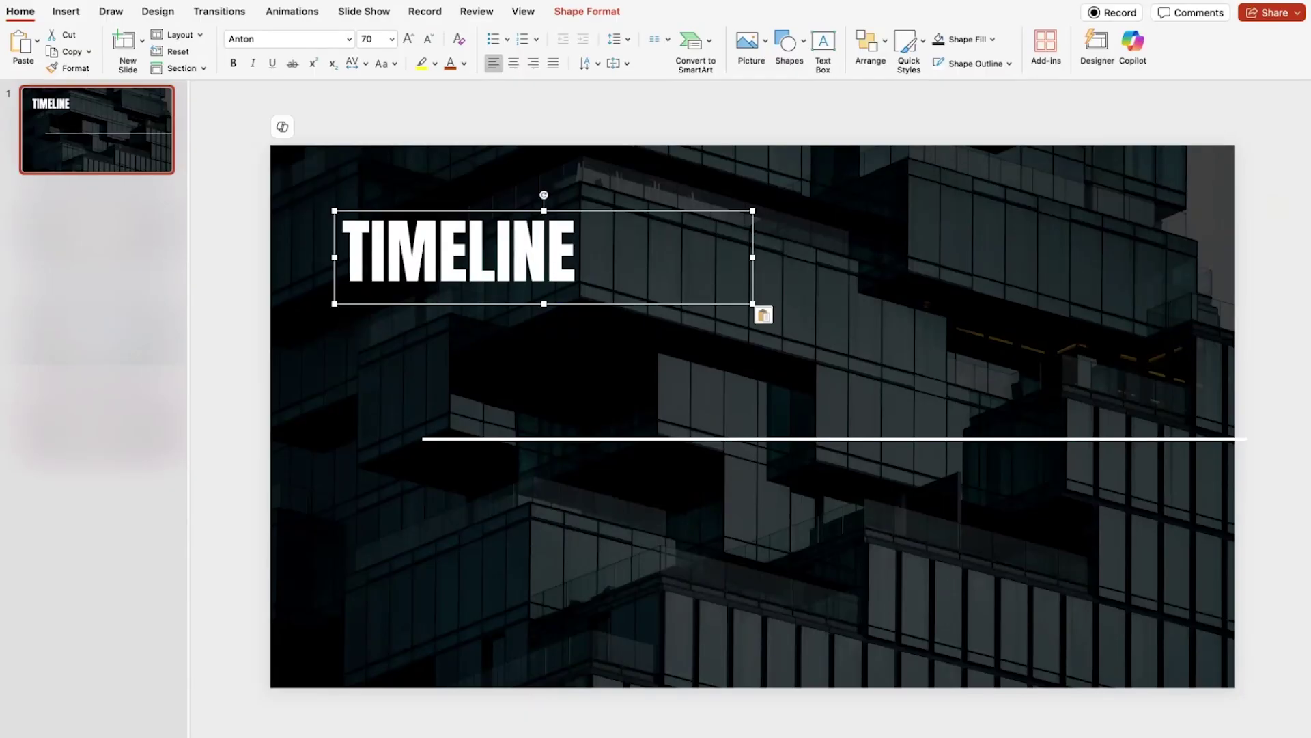
pyautogui.click(1269, 205)
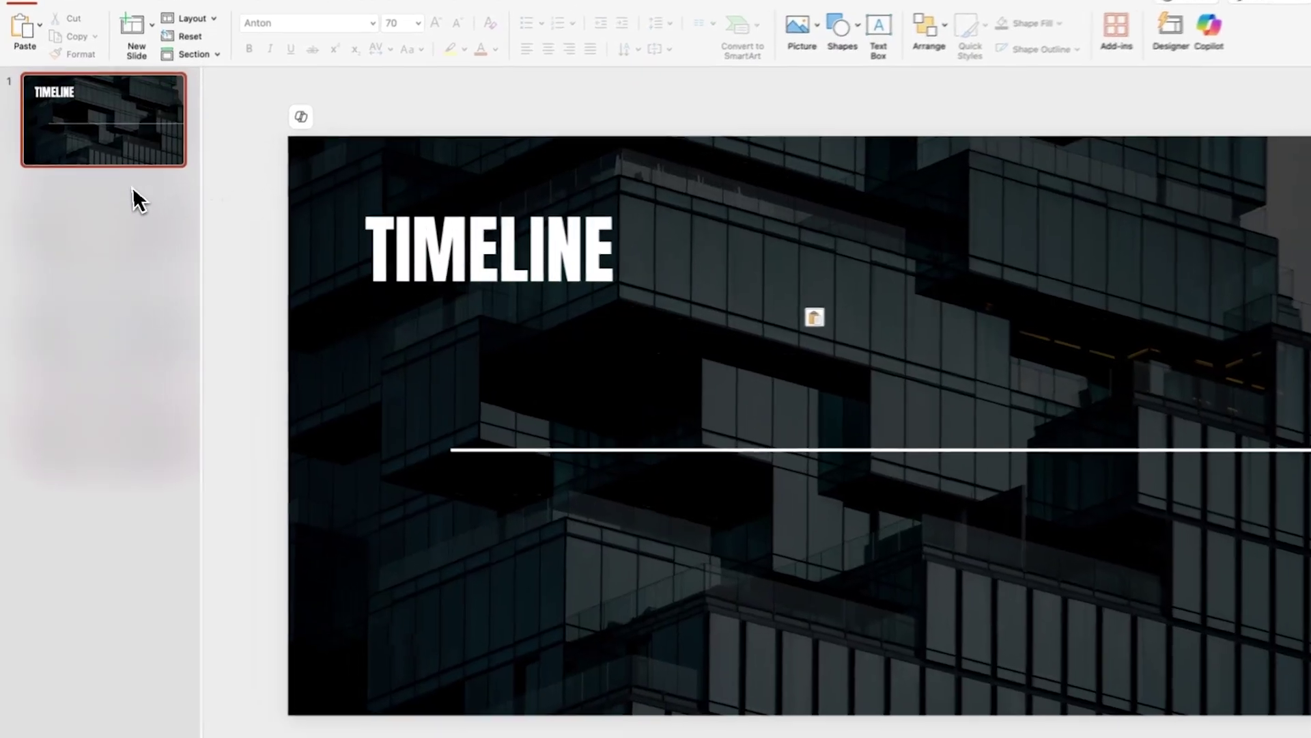
# Step: Add a new blank slide after the TIMELINE slide and bring up its options
pyautogui.rightClick(133, 189)
pyautogui.click(179, 280)
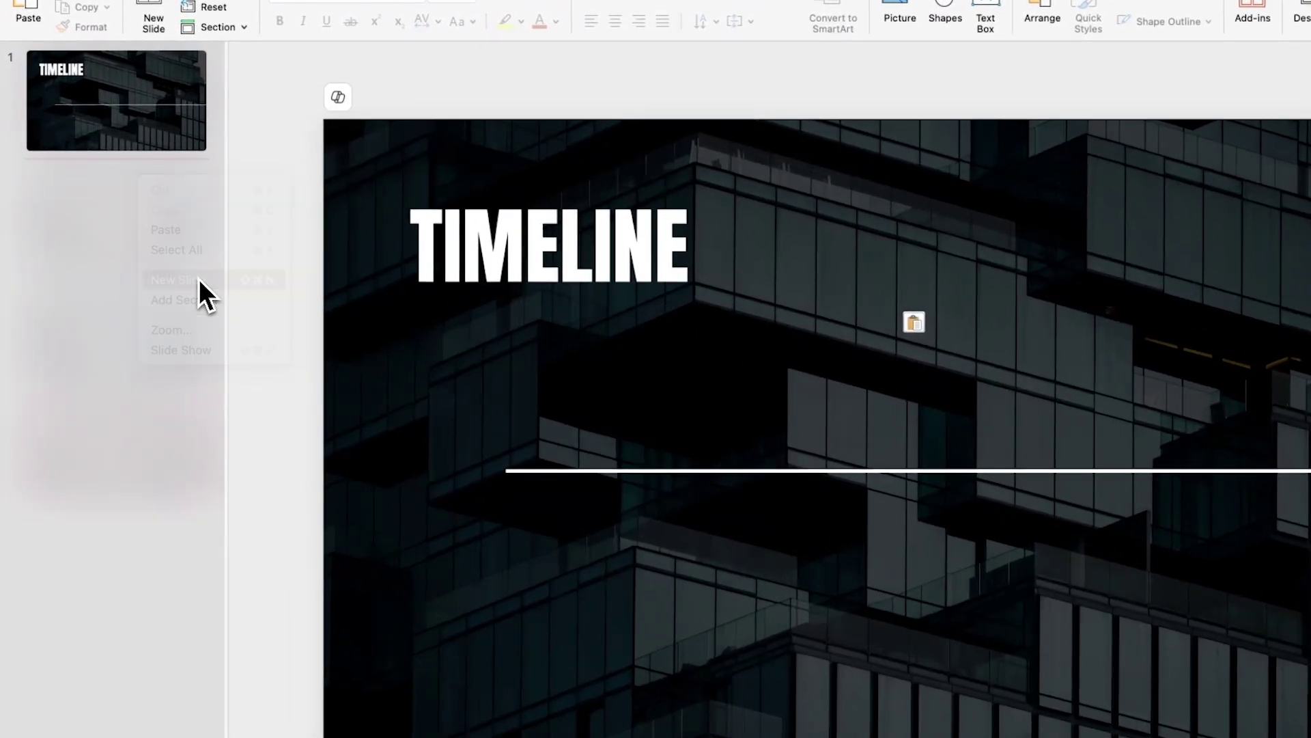
pyautogui.rightClick(546, 251)
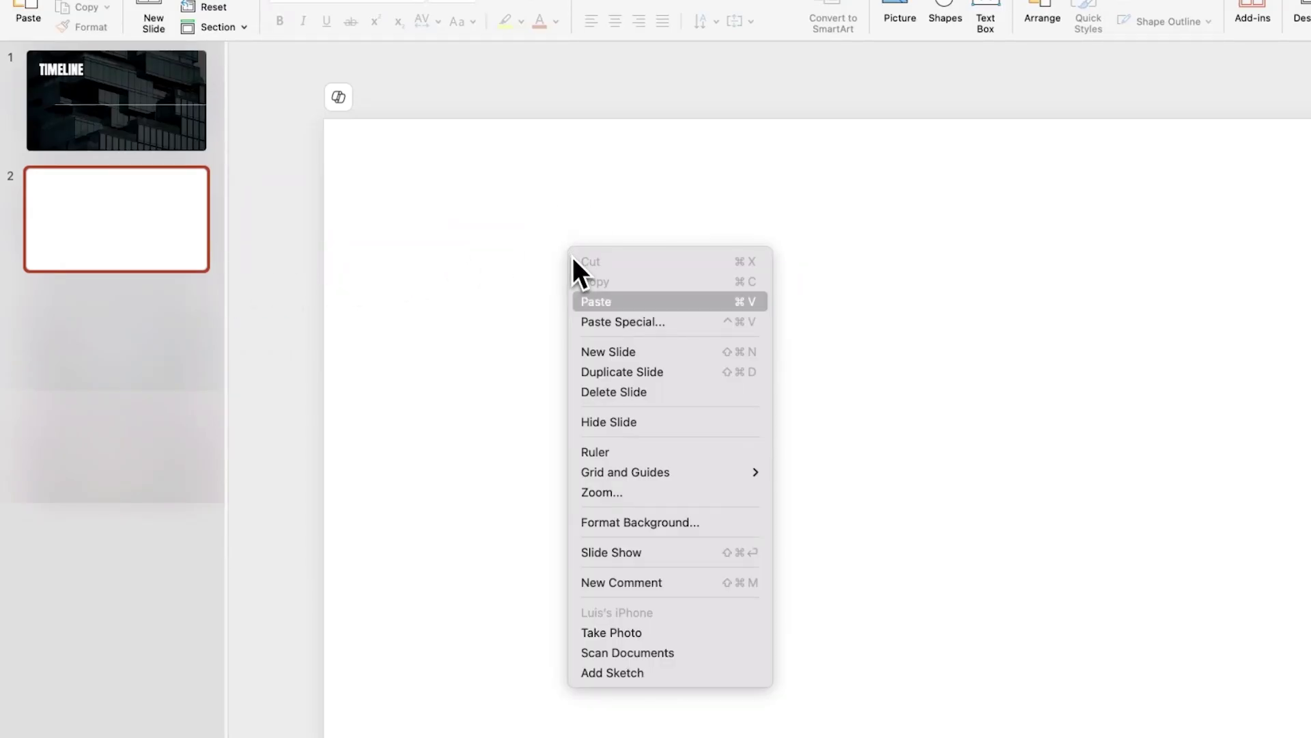
# Step: Make slide 2's background black and paste in the 2025 heading and Lorem ipsum paragraph
pyautogui.click(635, 523)
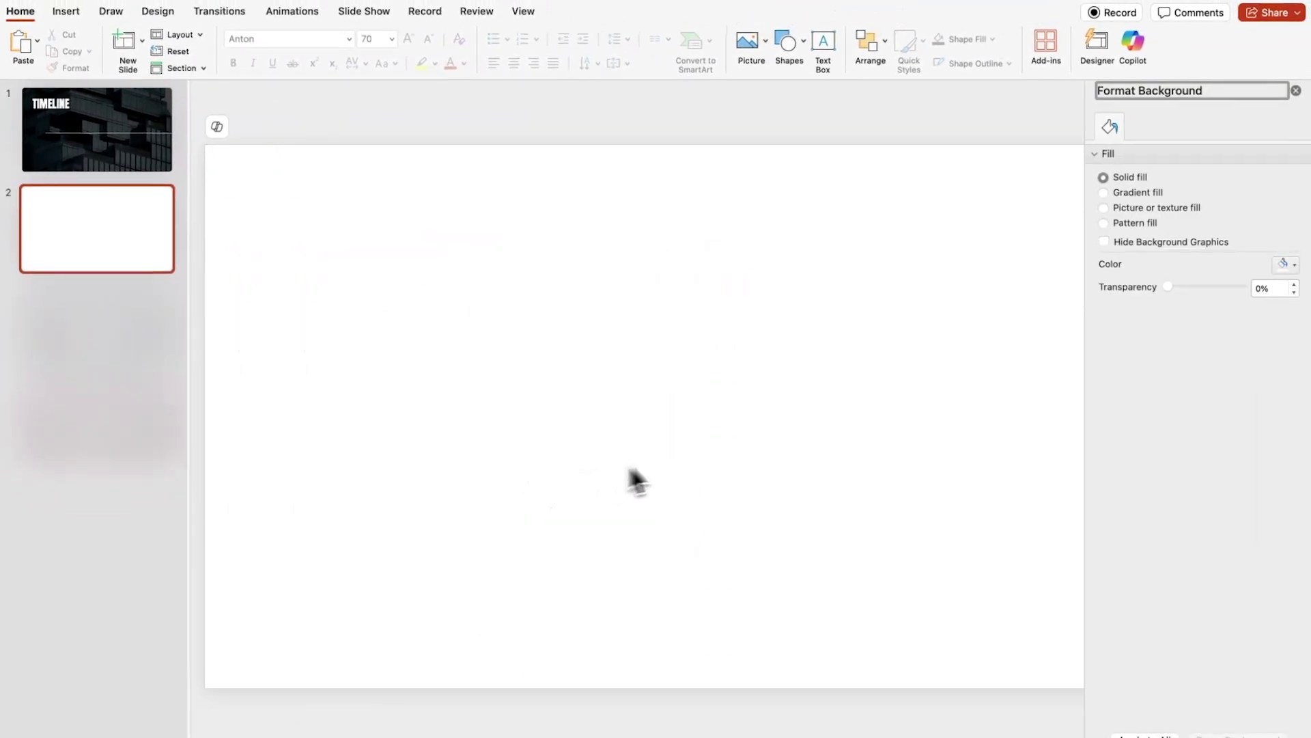
pyautogui.click(1286, 265)
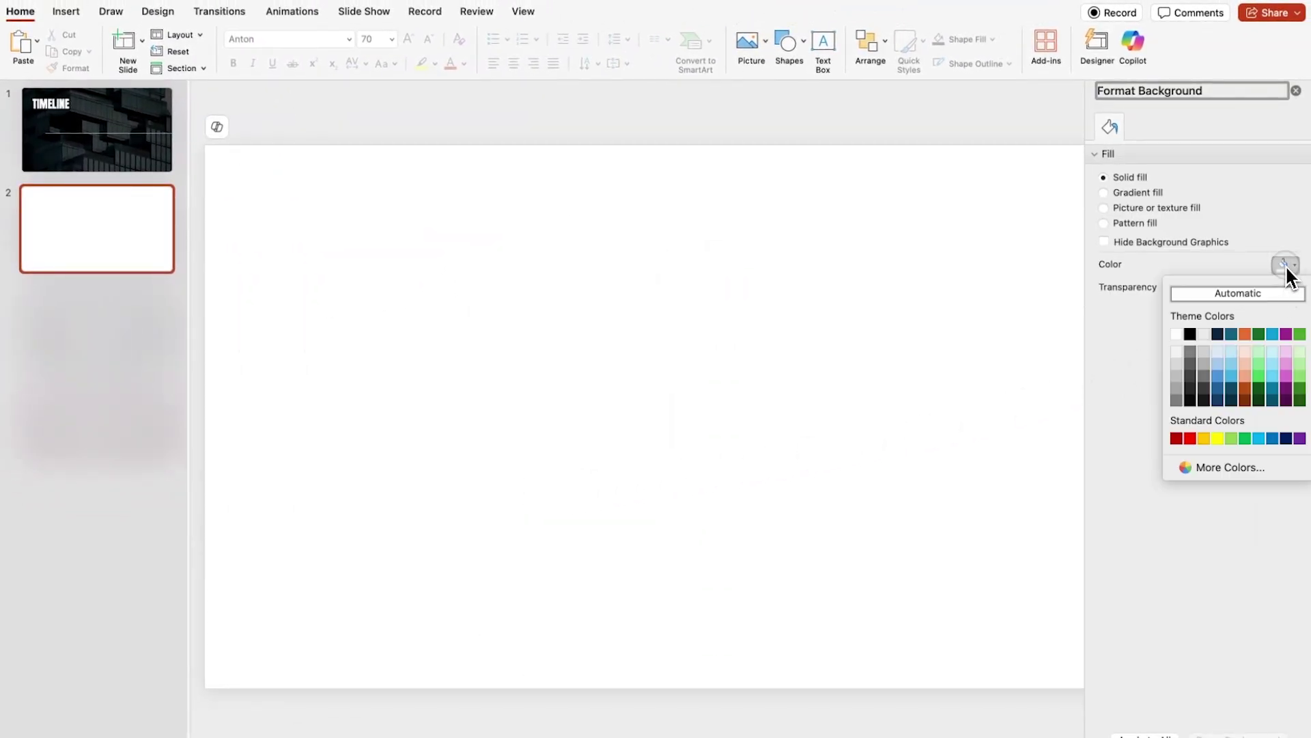
pyautogui.click(1206, 333)
pyautogui.press('super+v')
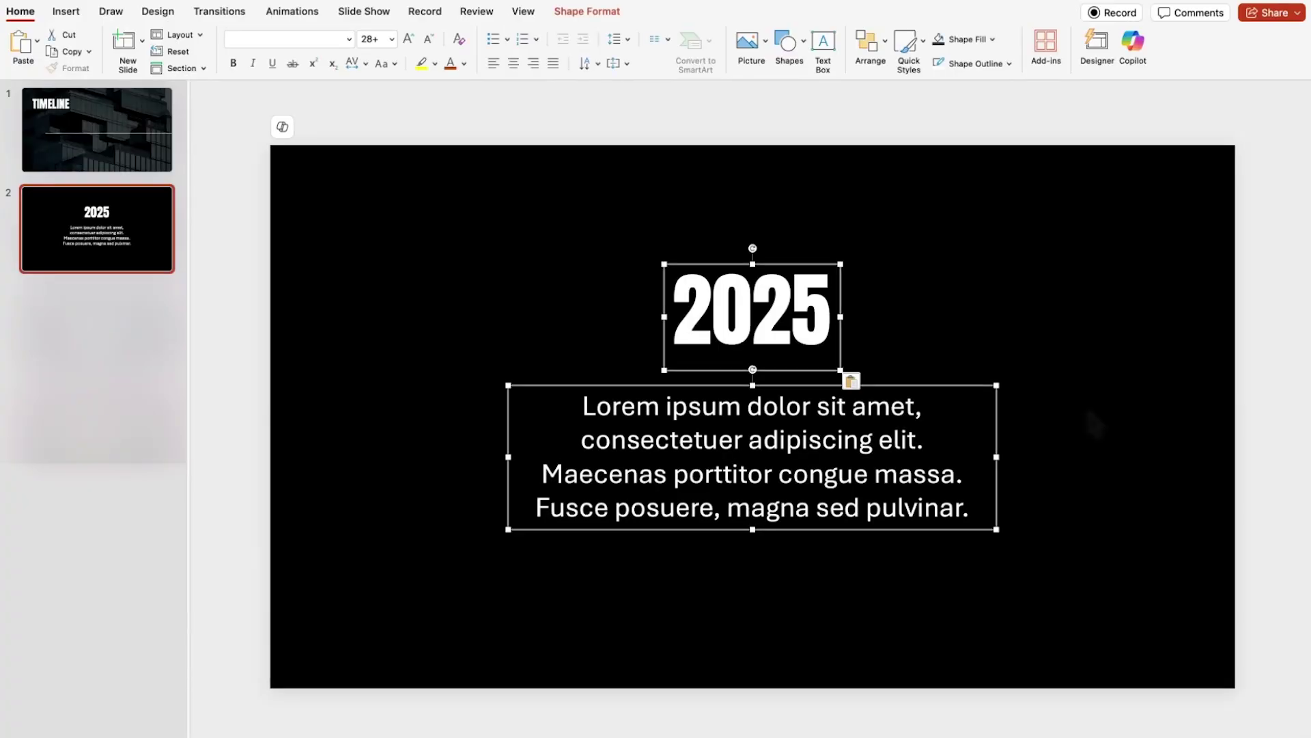
pyautogui.press('Escape')
pyautogui.click(741, 314)
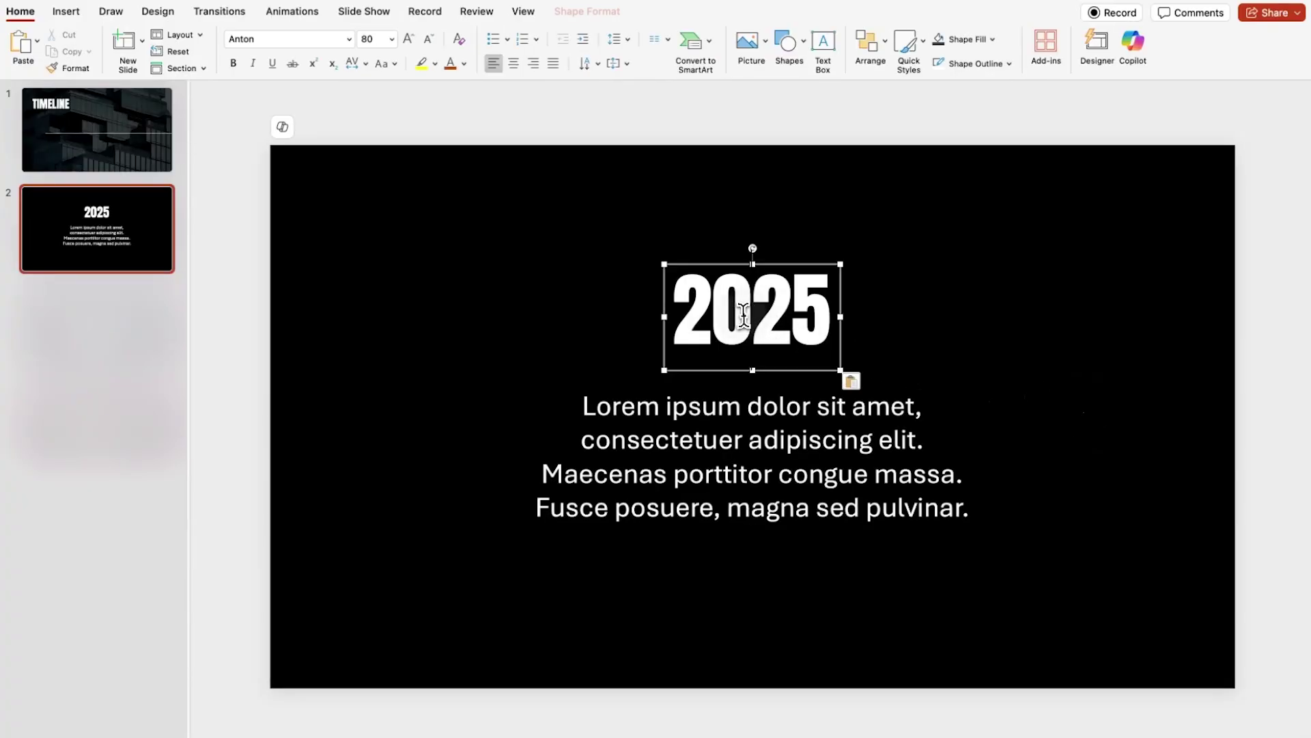
pyautogui.click(756, 405)
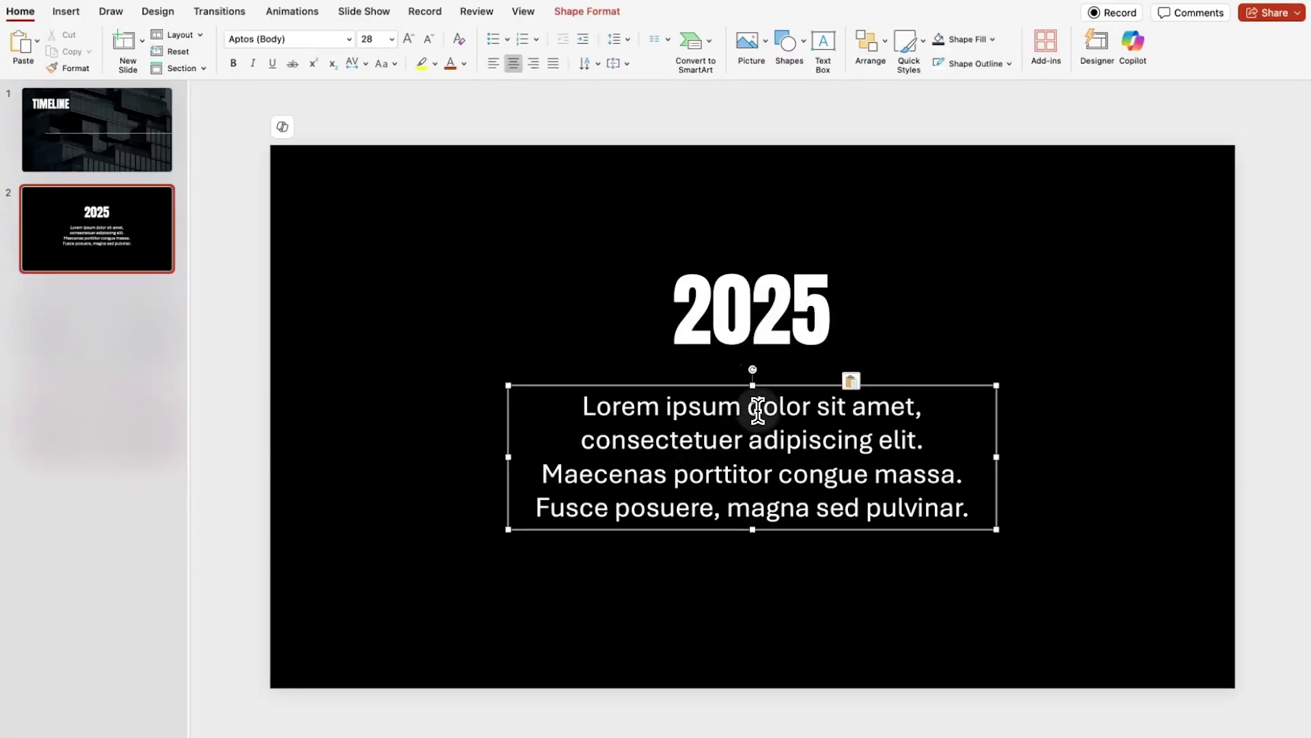
pyautogui.click(1112, 418)
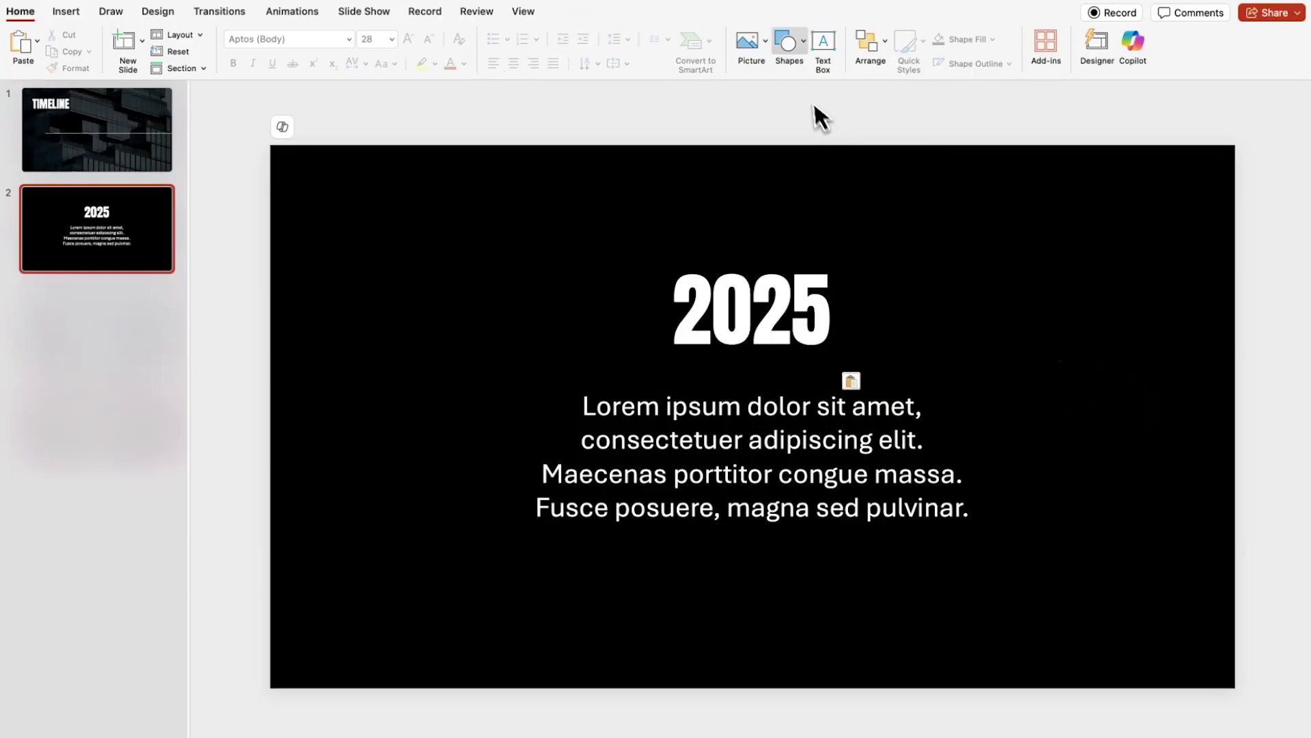
# Step: Add a white, outline-free circle of about 2 cm, centred horizontally below the paragraph
pyautogui.click(789, 49)
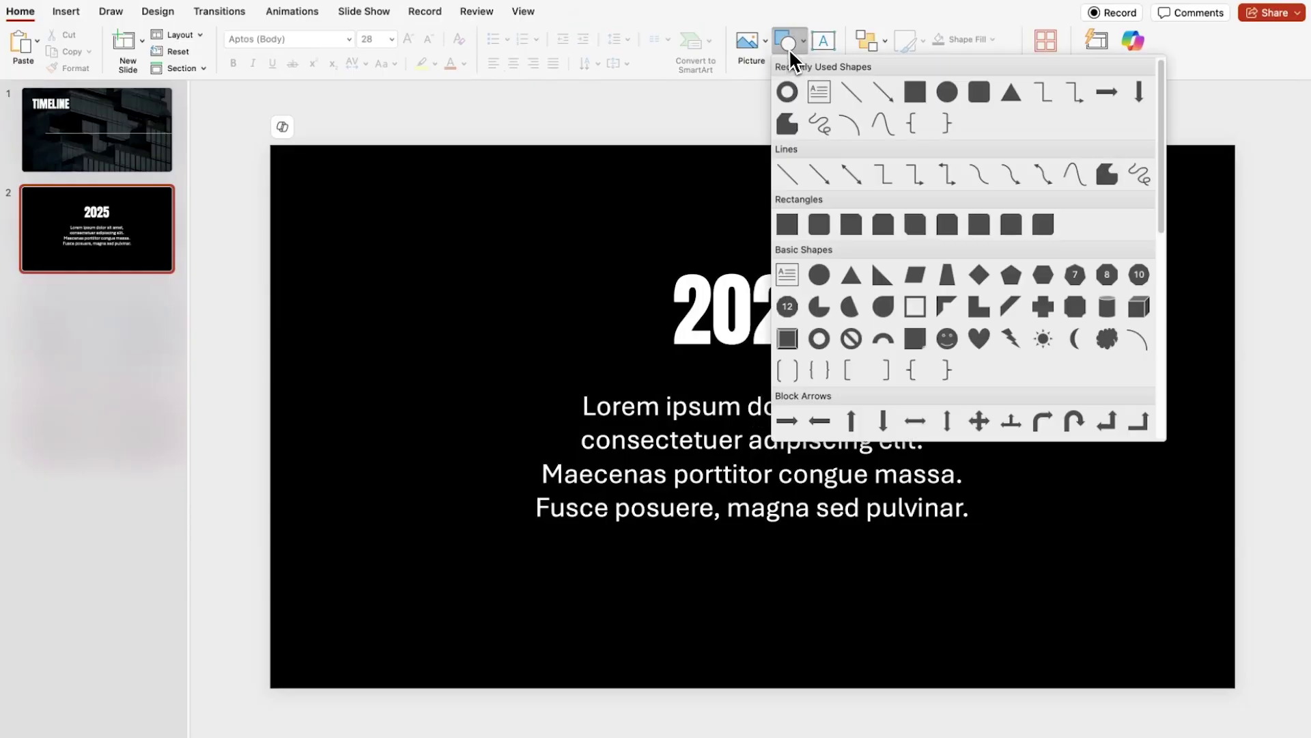
pyautogui.click(946, 93)
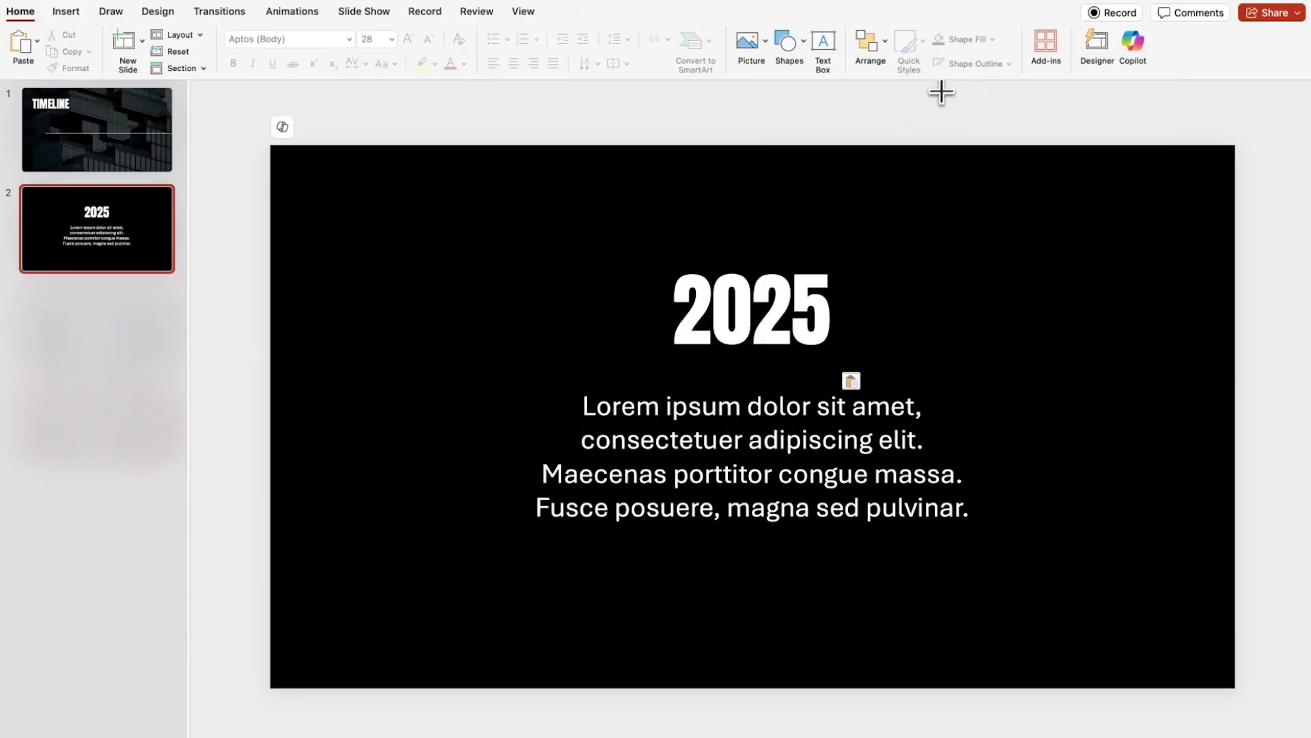
pyautogui.click(738, 571)
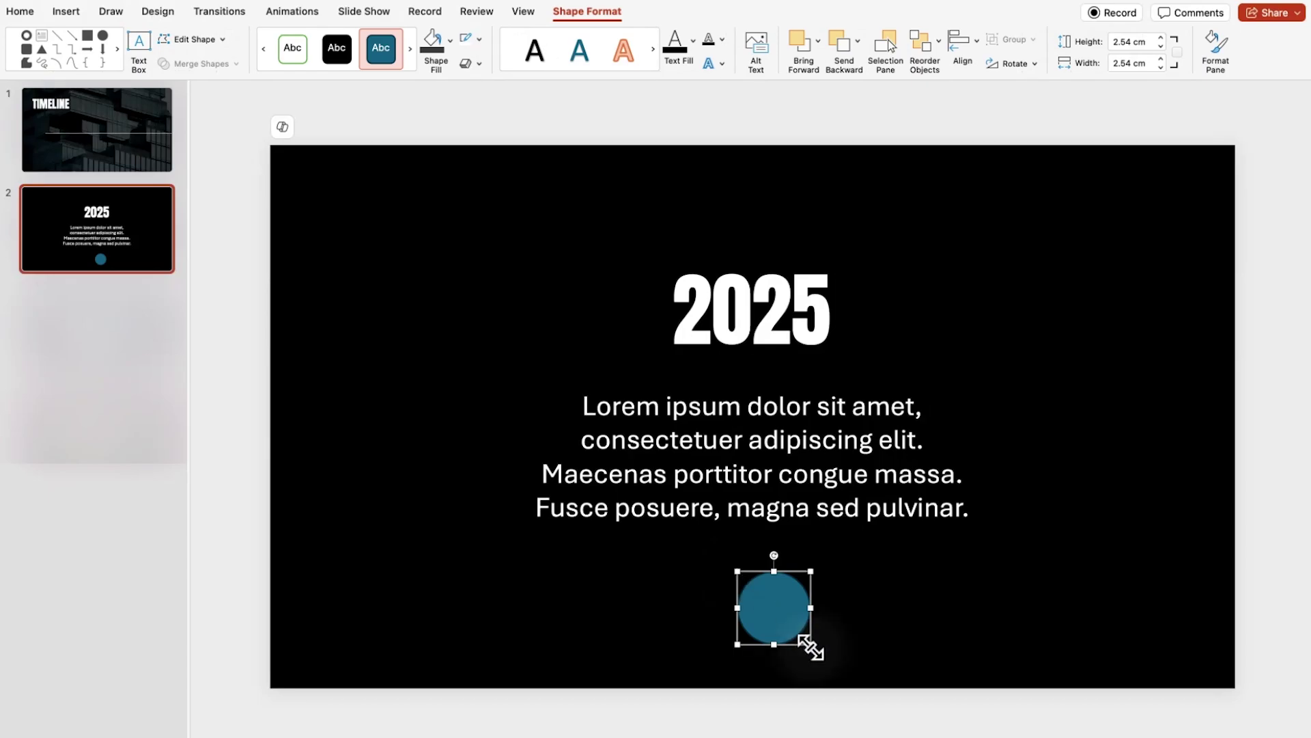
pyautogui.moveTo(810, 645); pyautogui.dragTo(790, 629)
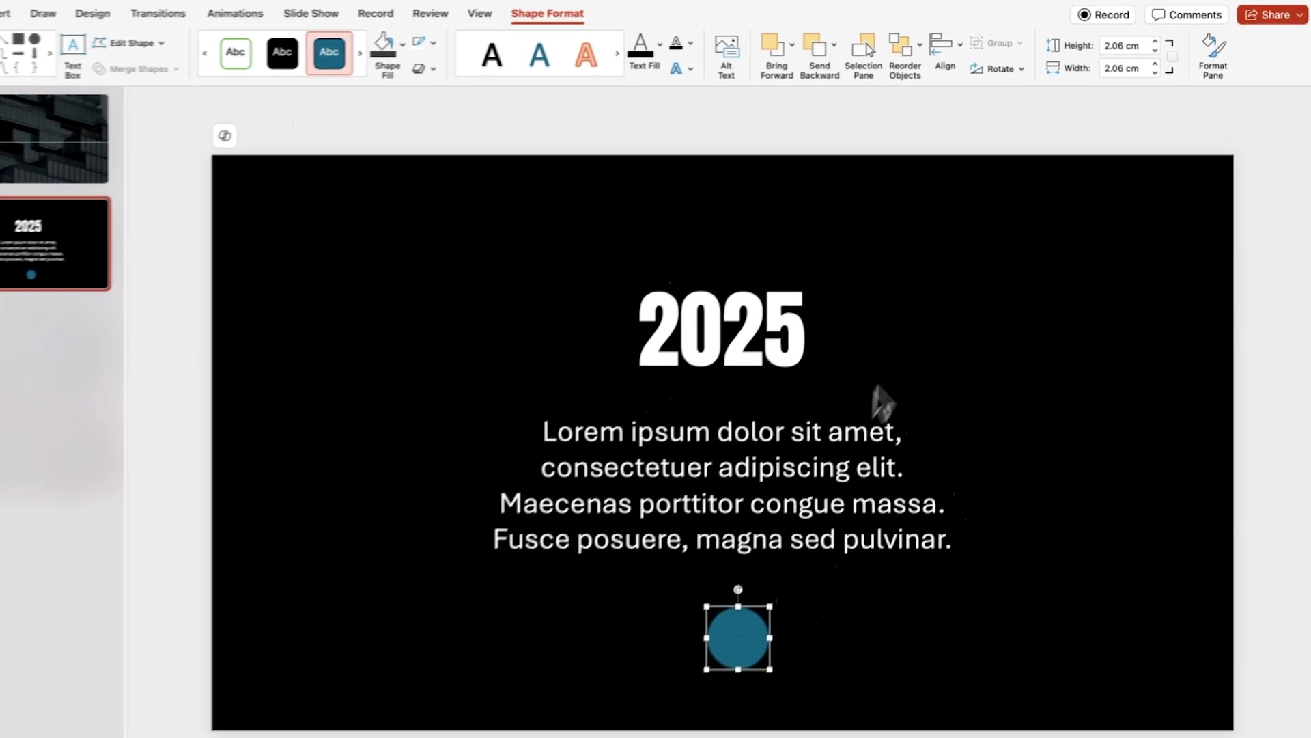
pyautogui.click(960, 45)
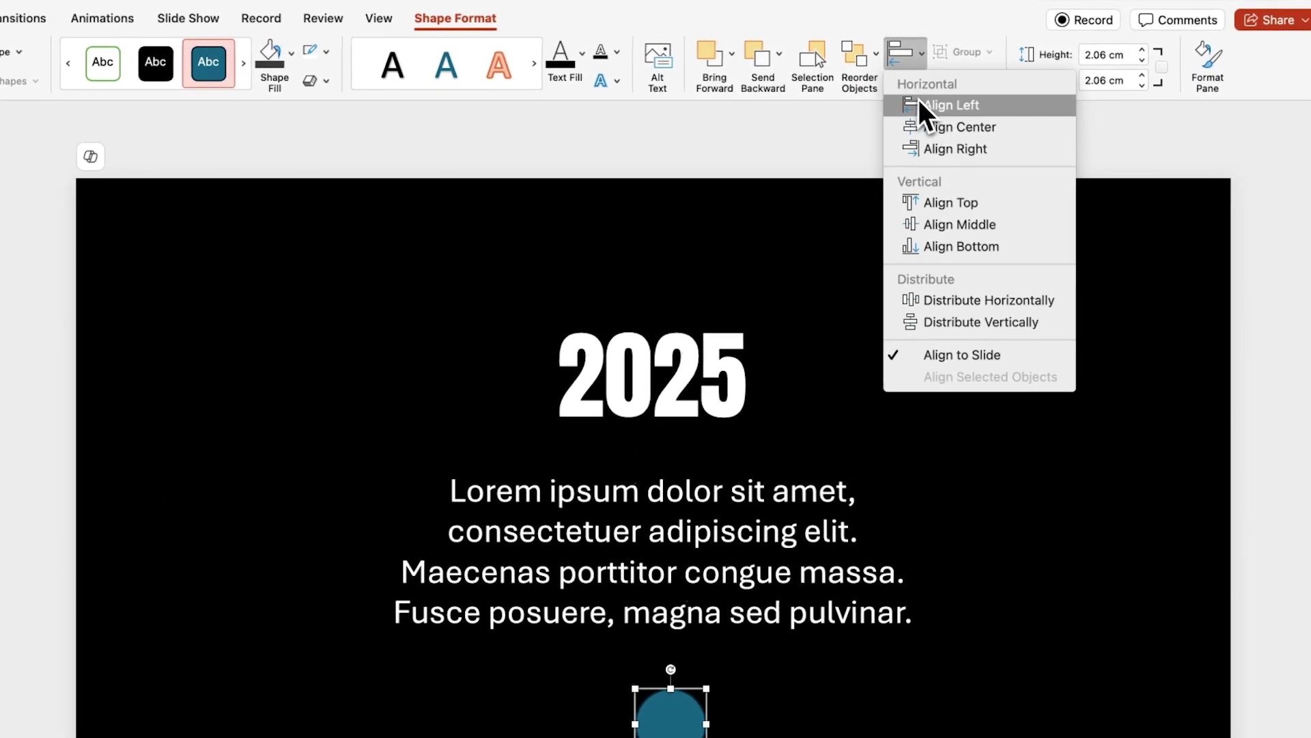
pyautogui.click(930, 127)
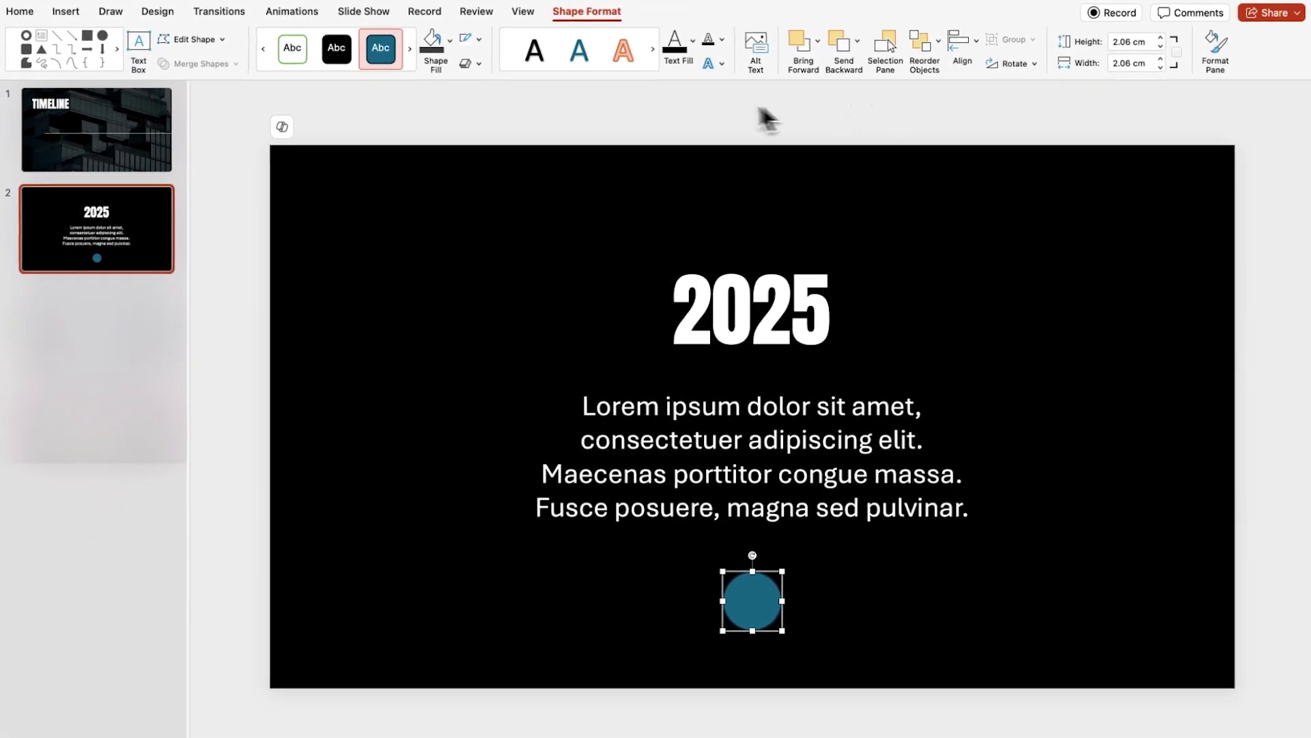
pyautogui.click(478, 39)
pyautogui.click(486, 65)
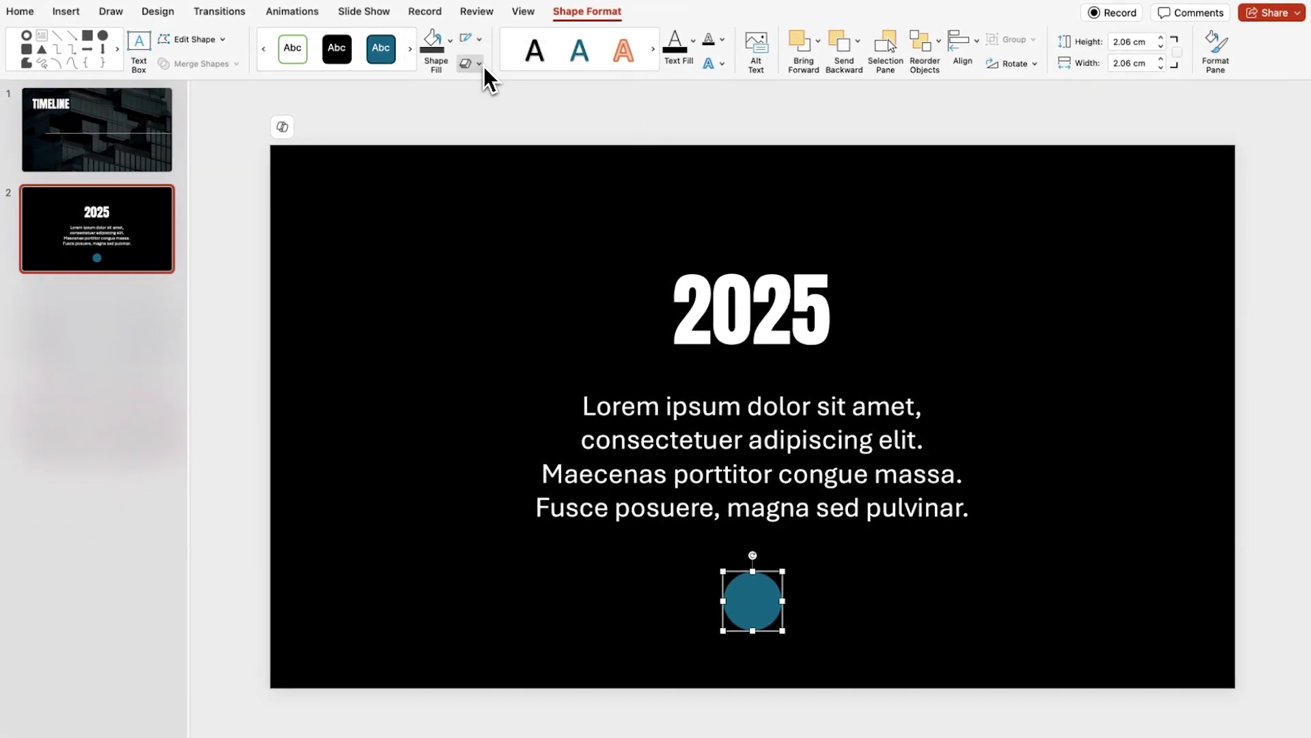
pyautogui.click(450, 41)
pyautogui.click(435, 114)
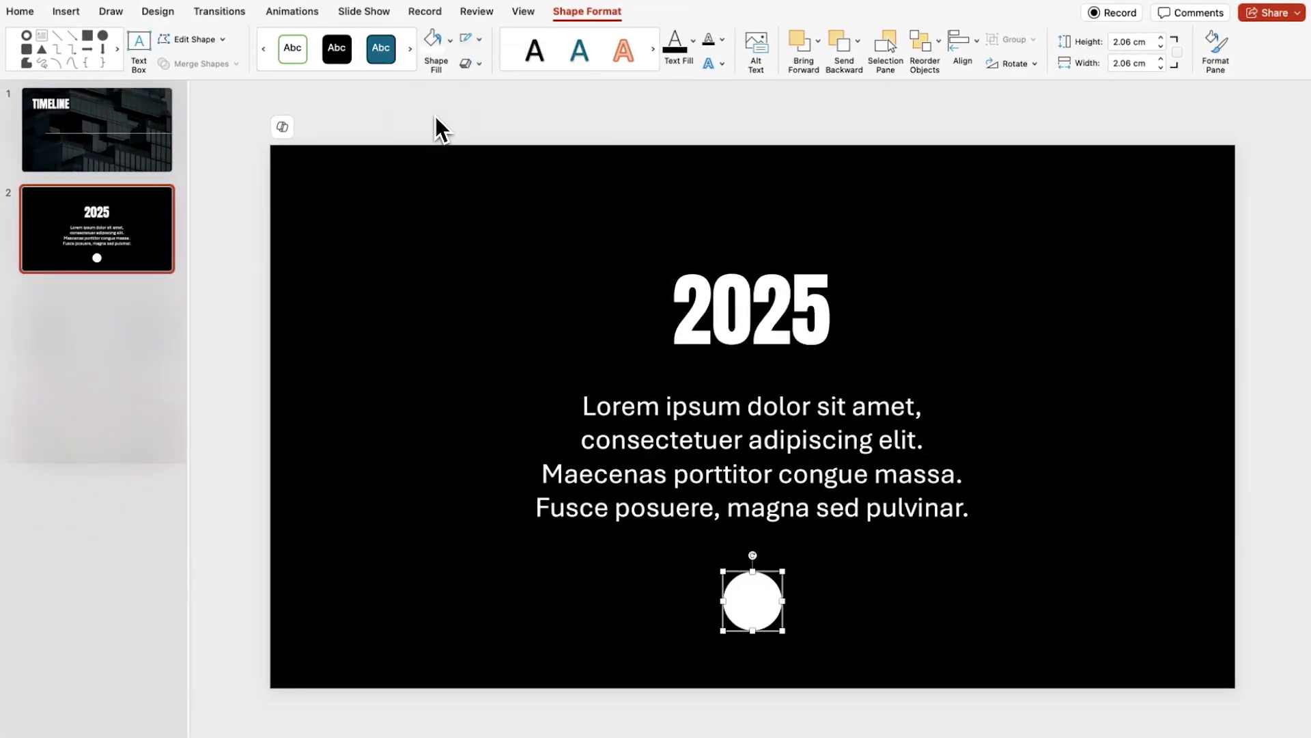
pyautogui.click(518, 123)
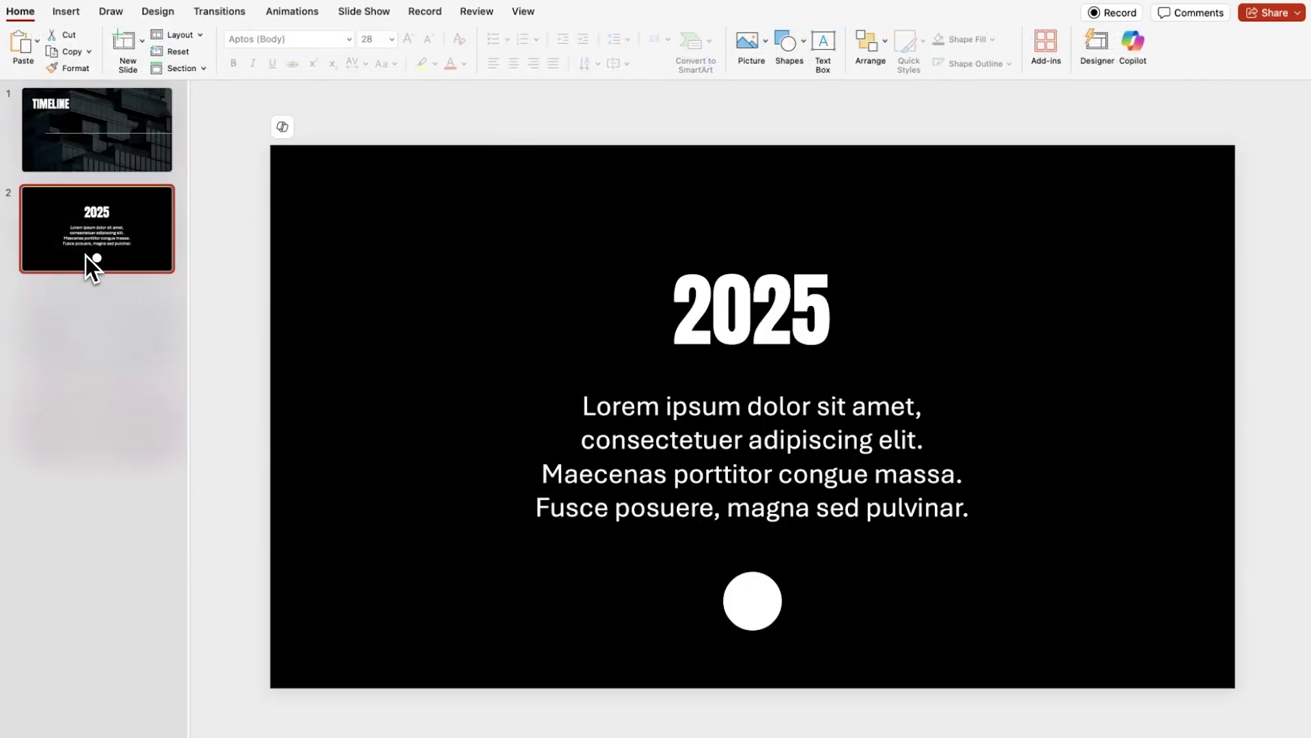
# Step: Duplicate slide 2 and change its heading from 2025 to 2026
pyautogui.press('super+d')
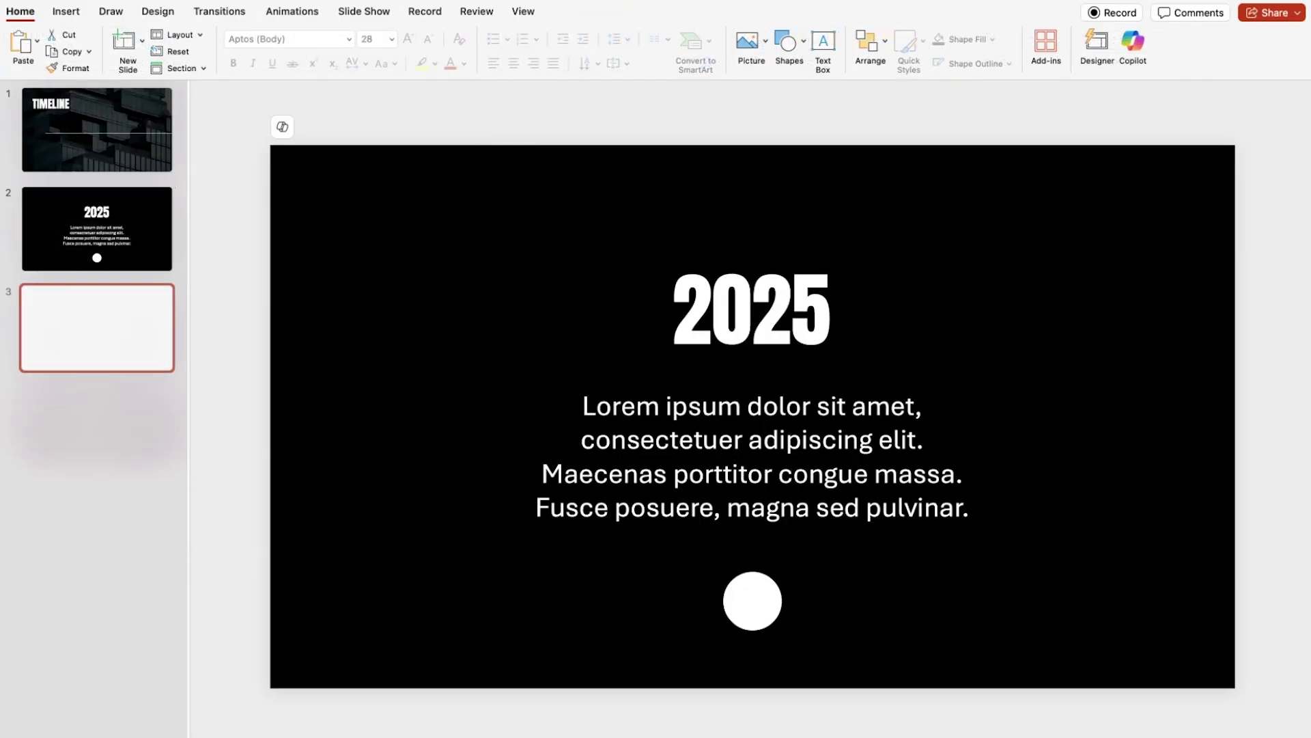
pyautogui.click(796, 294)
pyautogui.press('Delete')
pyautogui.write('6')
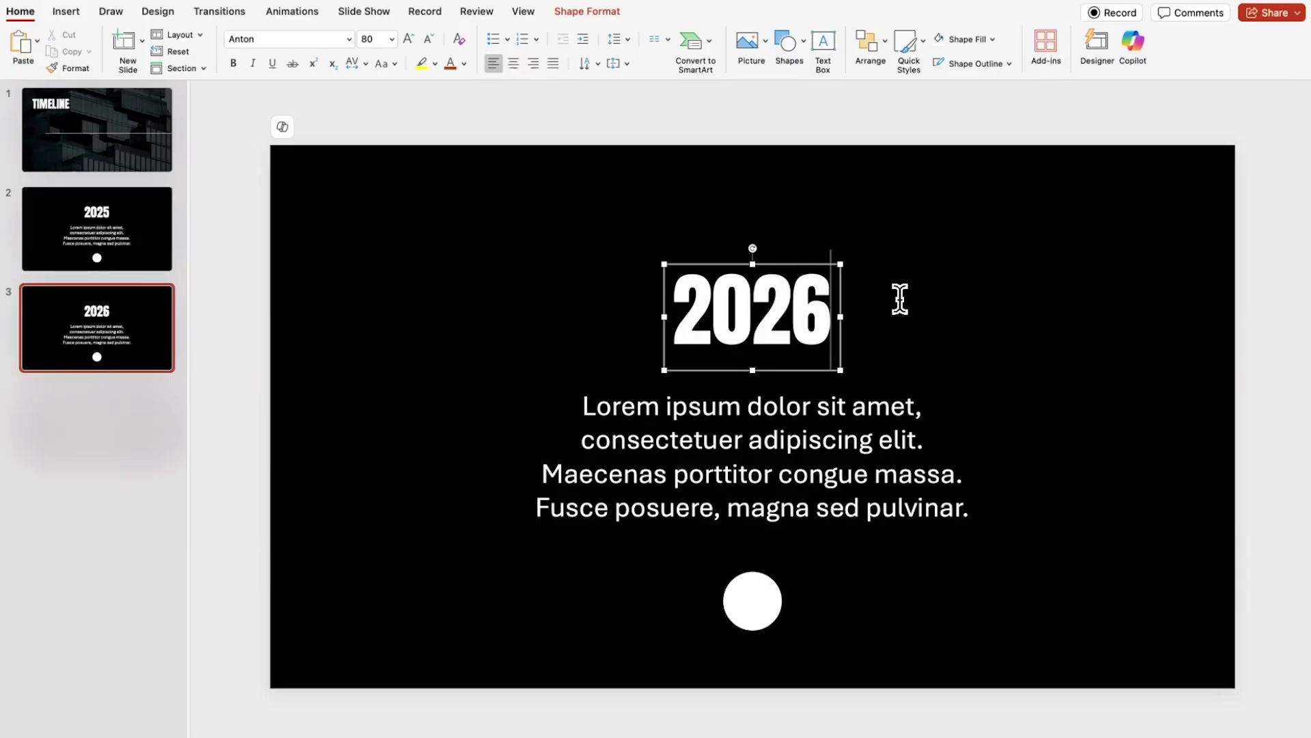
# Step: Move the white circle above the 2026 heading, shift the text down, and return to the TIMELINE slide
pyautogui.moveTo(781, 602); pyautogui.dragTo(777, 250)
pyautogui.click(793, 294)
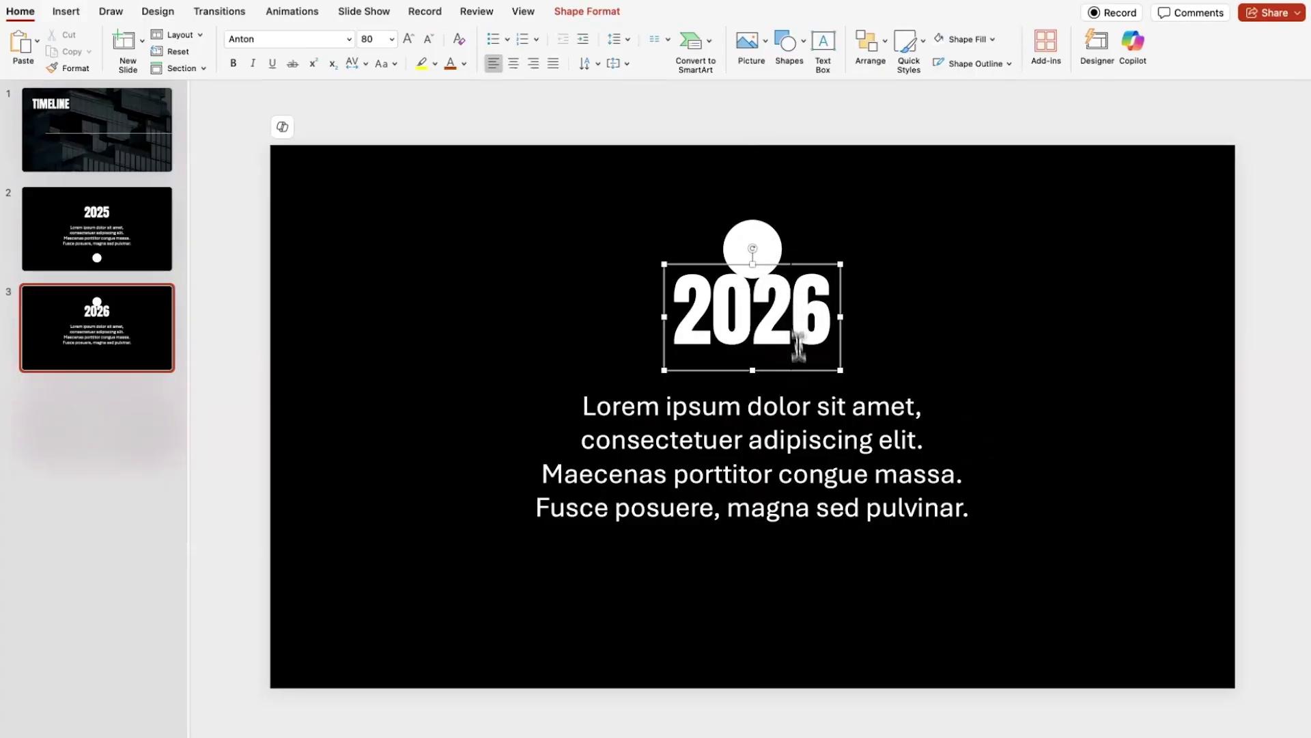
pyautogui.keyDown('shift'); pyautogui.click(808, 482); pyautogui.keyUp('shift')
pyautogui.moveTo(821, 263); pyautogui.dragTo(826, 325)
pyautogui.click(700, 229)
pyautogui.click(78, 147)
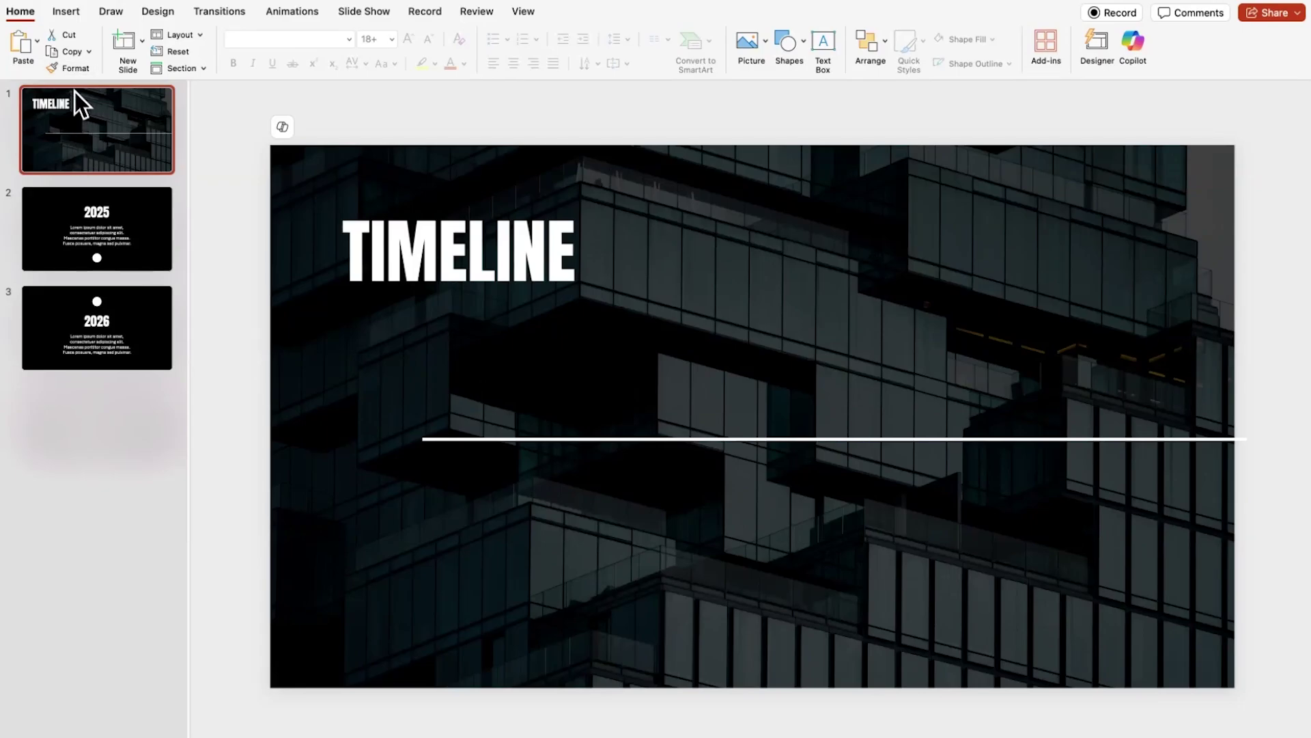
# Step: Insert Slide Zoom thumbnails of slide 2 (2025) and slide 3 (2026) onto the TIMELINE slide
pyautogui.click(69, 22)
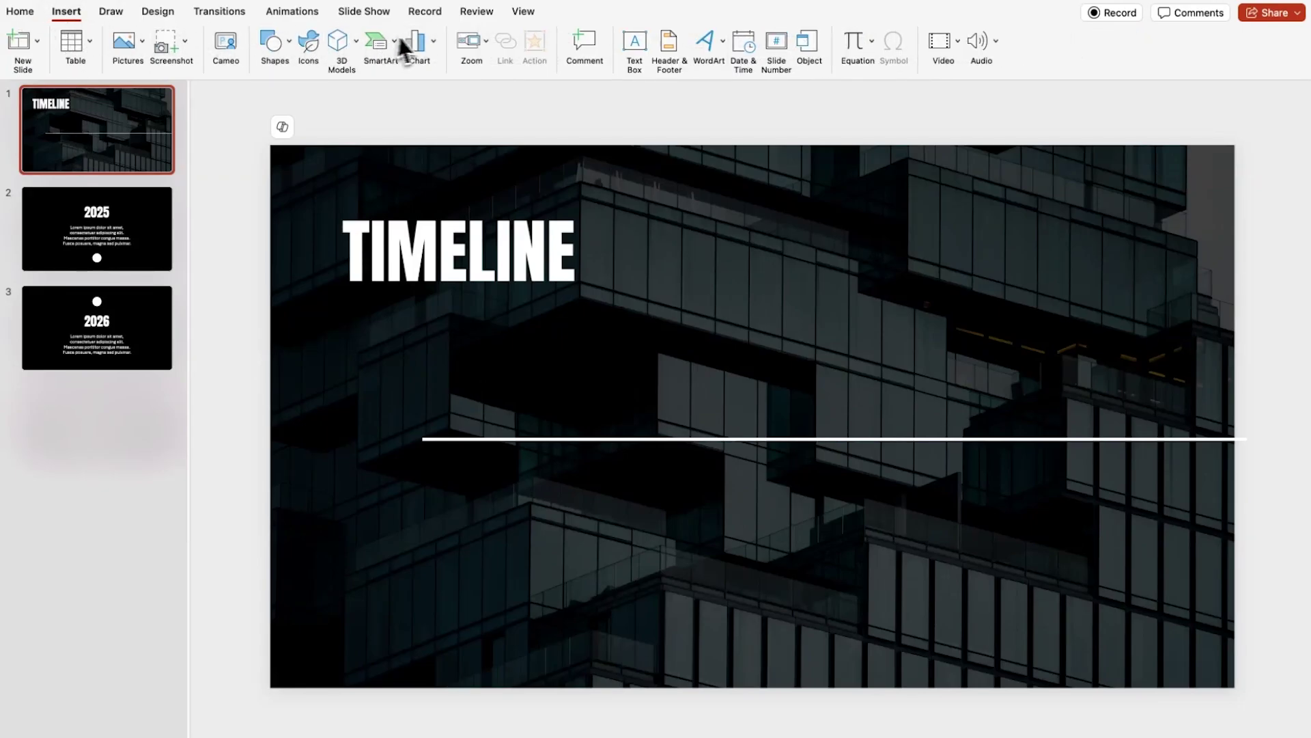
pyautogui.click(473, 35)
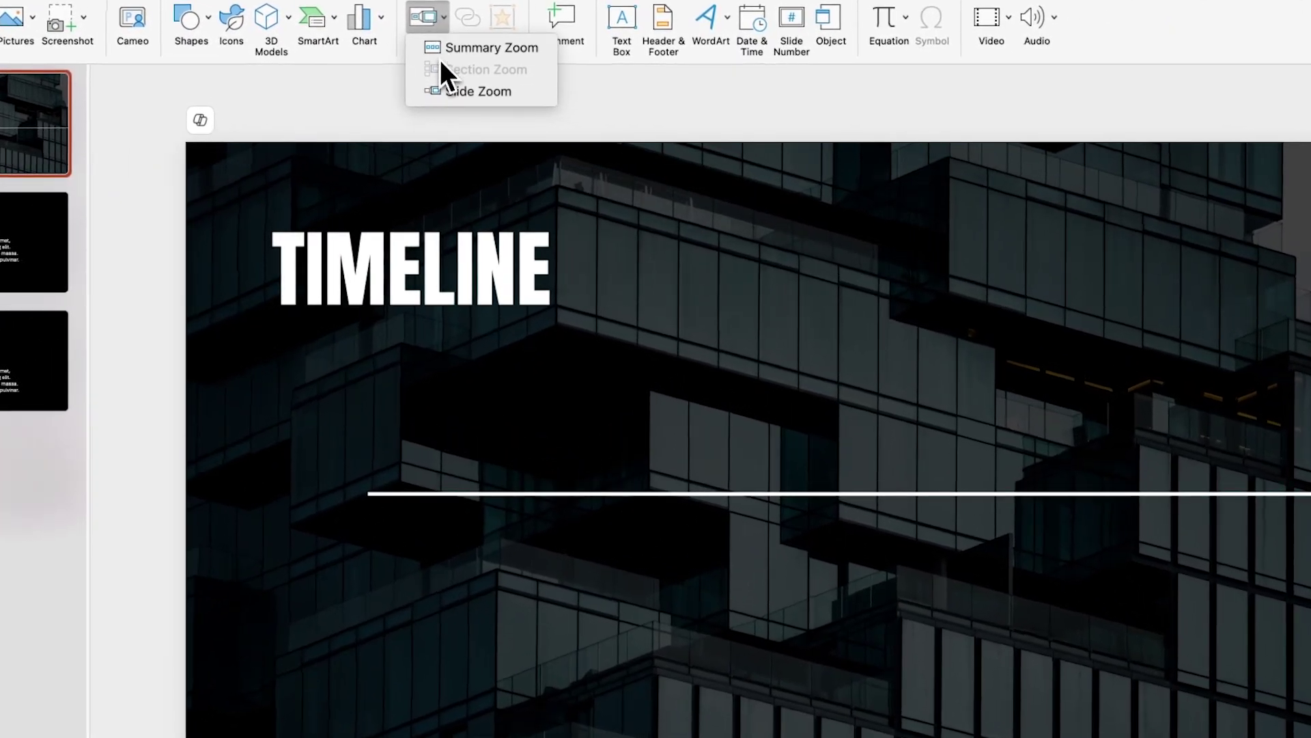
pyautogui.click(443, 93)
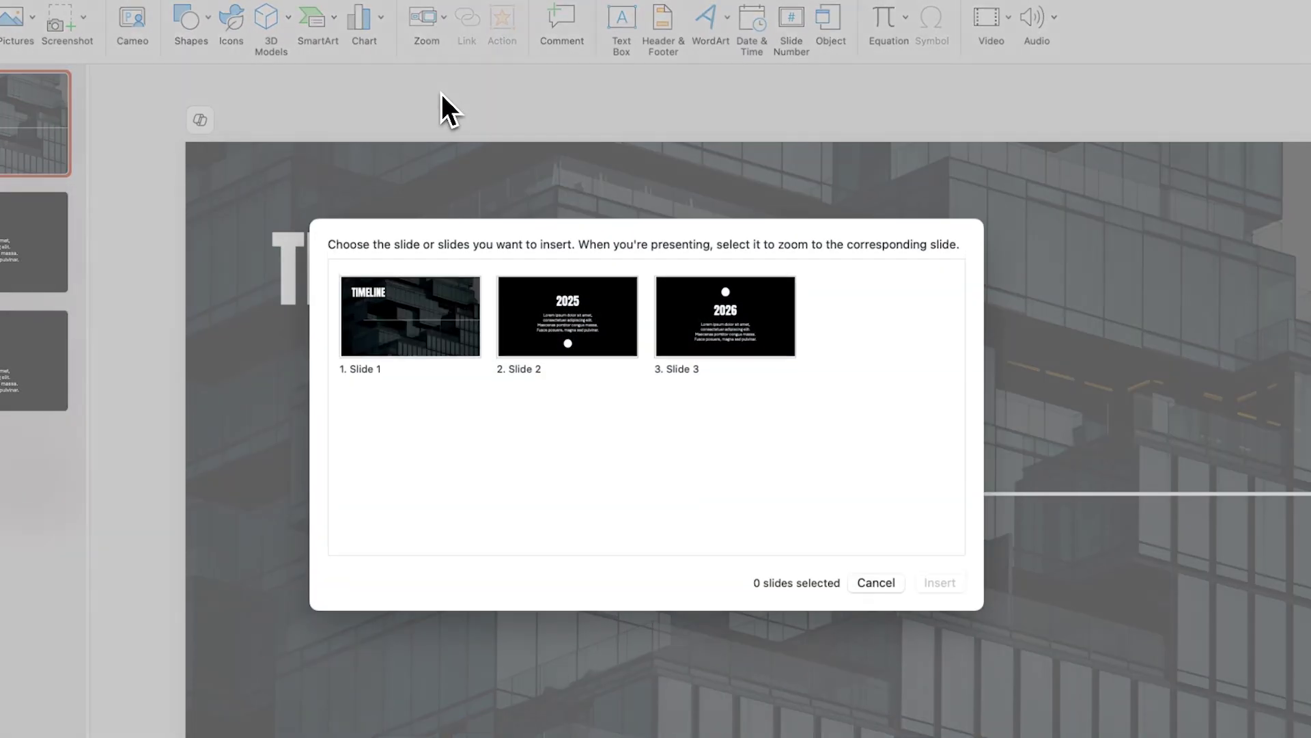
pyautogui.click(575, 341)
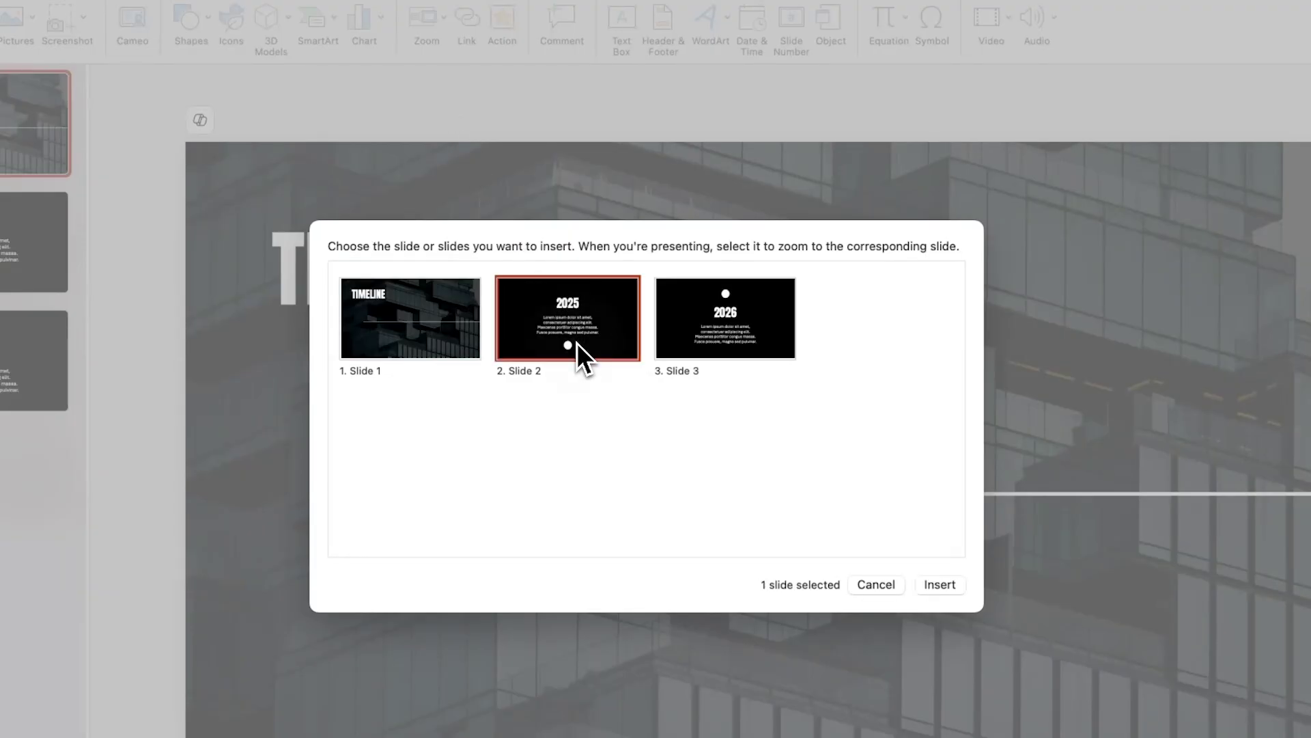
pyautogui.click(719, 346)
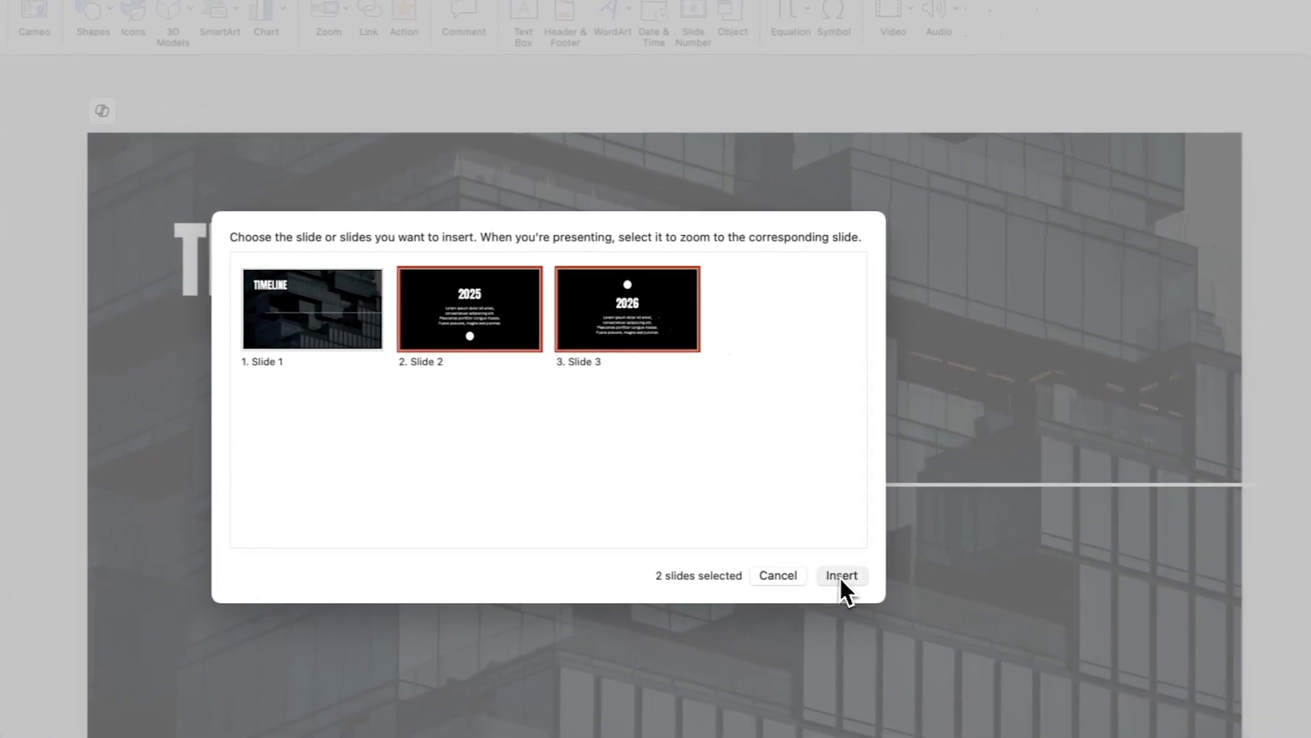
pyautogui.click(841, 576)
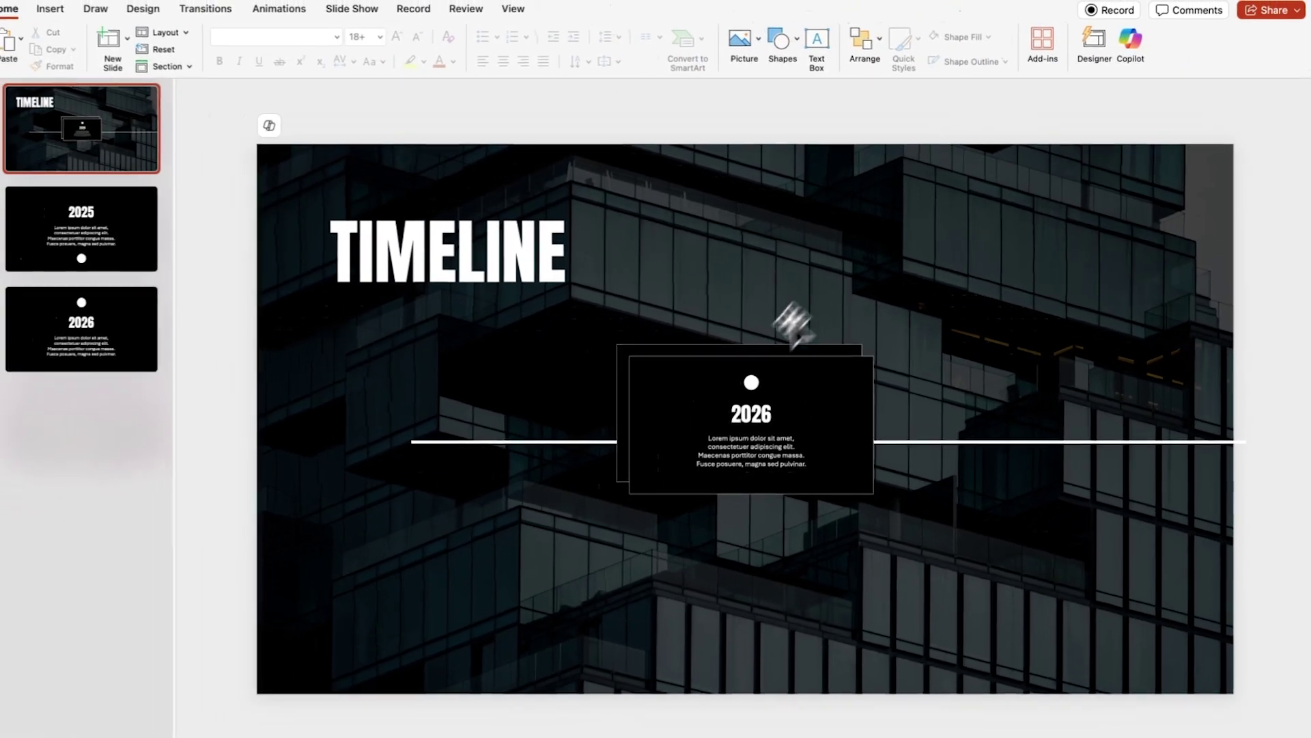
# Step: Separate the two zooms and make the 2025 zoom borderless with a transparent background
pyautogui.moveTo(616, 439); pyautogui.dragTo(663, 573)
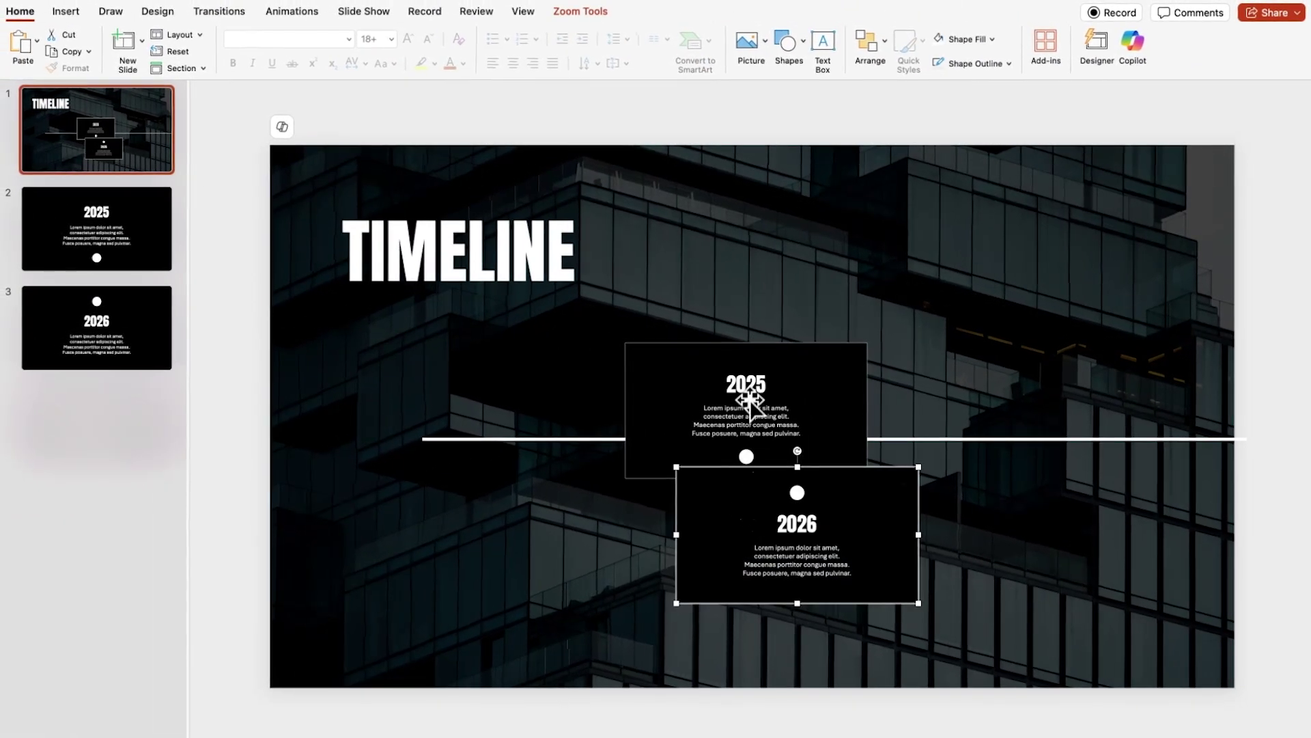
pyautogui.moveTo(750, 399); pyautogui.dragTo(431, 362)
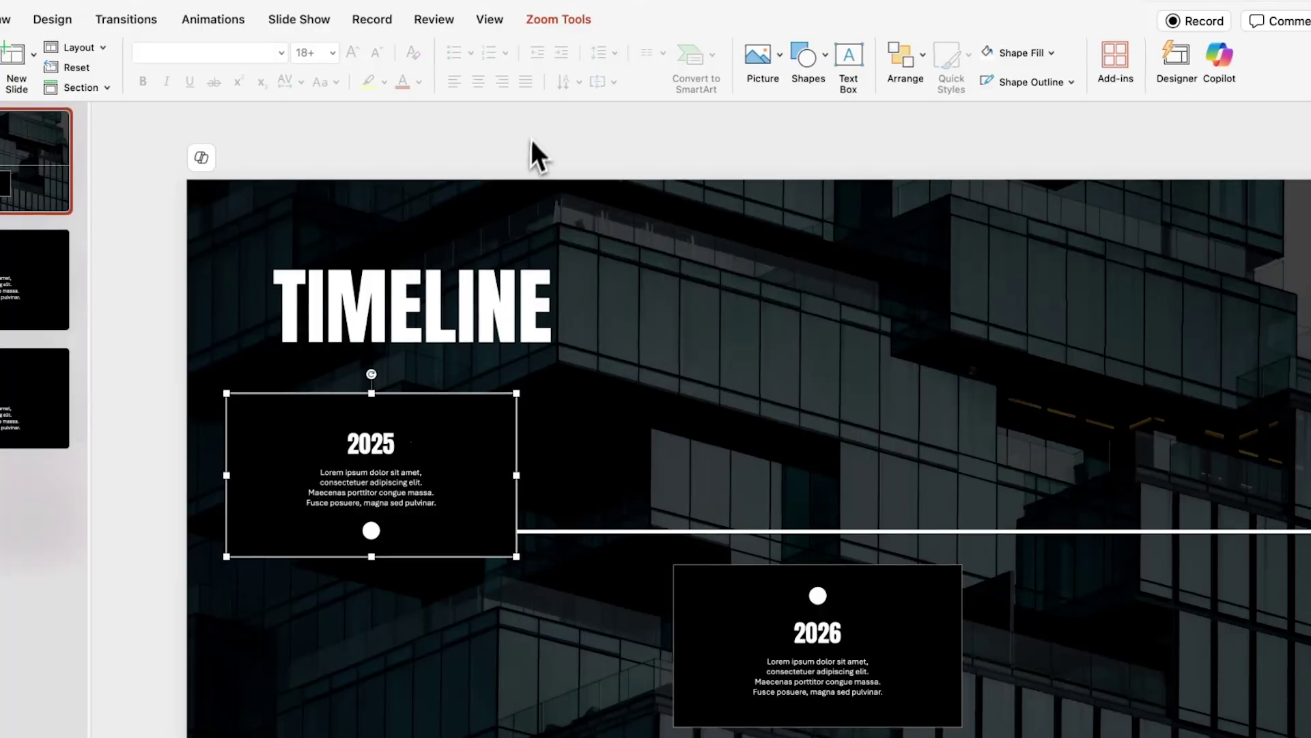
pyautogui.click(558, 24)
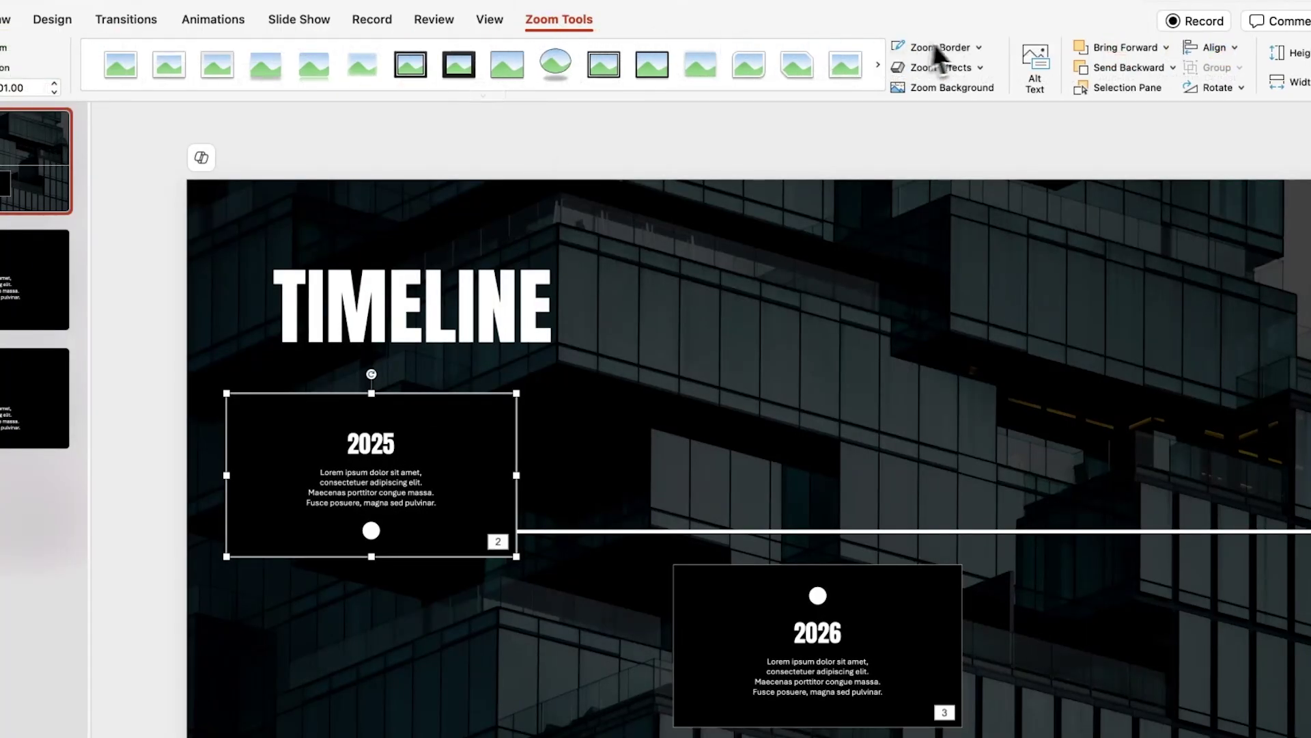
pyautogui.click(979, 47)
pyautogui.click(968, 84)
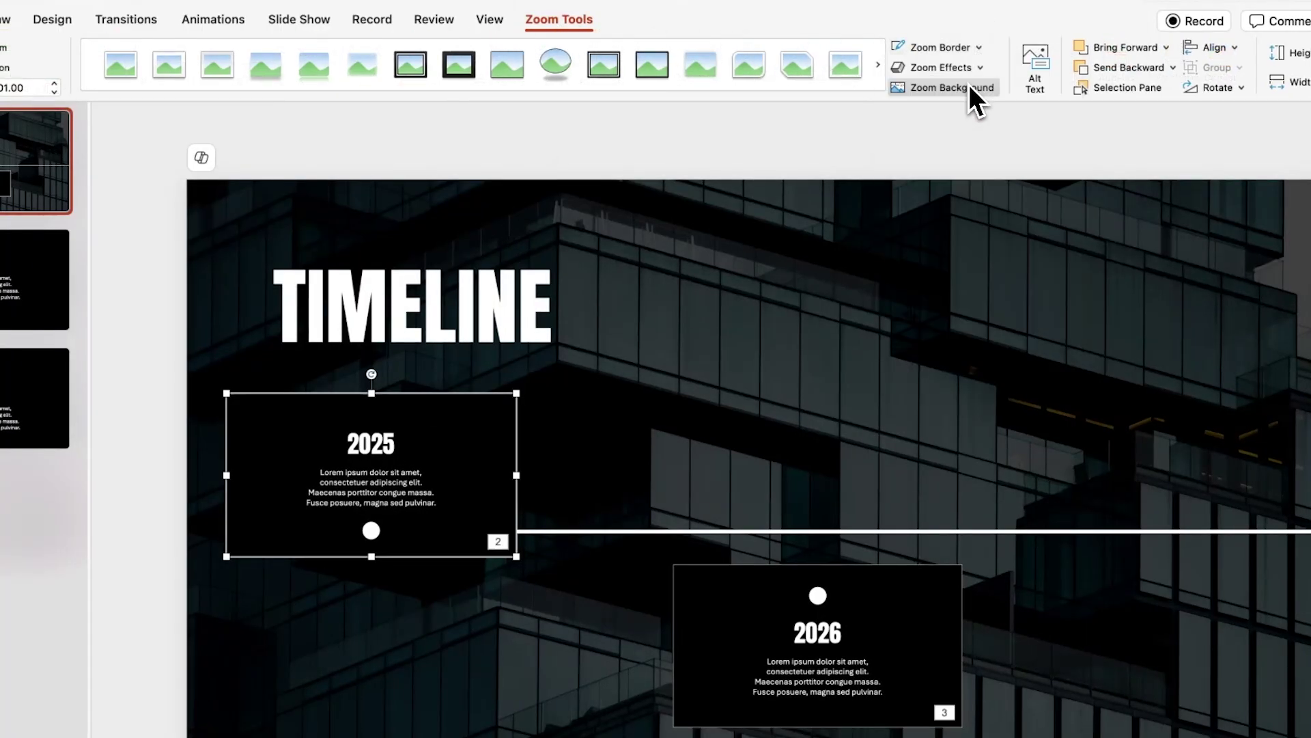
pyautogui.click(902, 88)
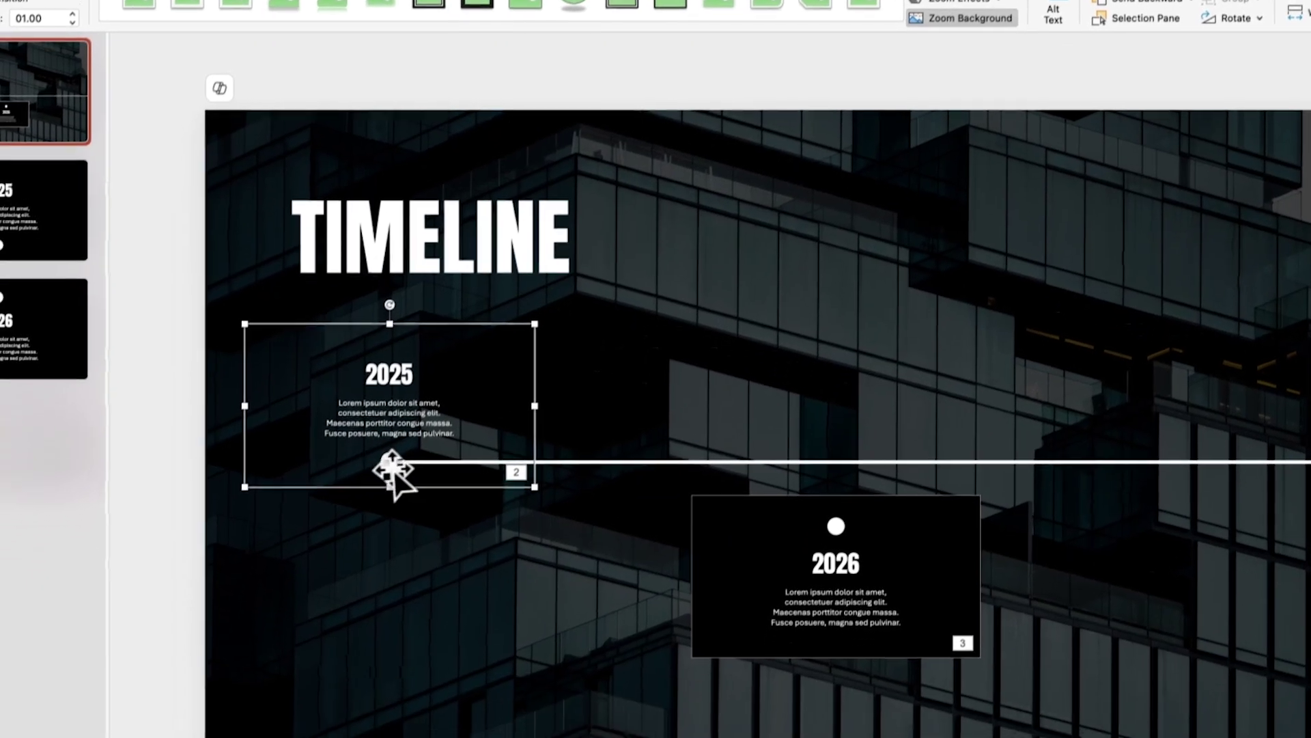
# Step: Place the 2026 zoom on the timeline line with no outline and a transparent background
pyautogui.moveTo(836, 560); pyautogui.dragTo(637, 492)
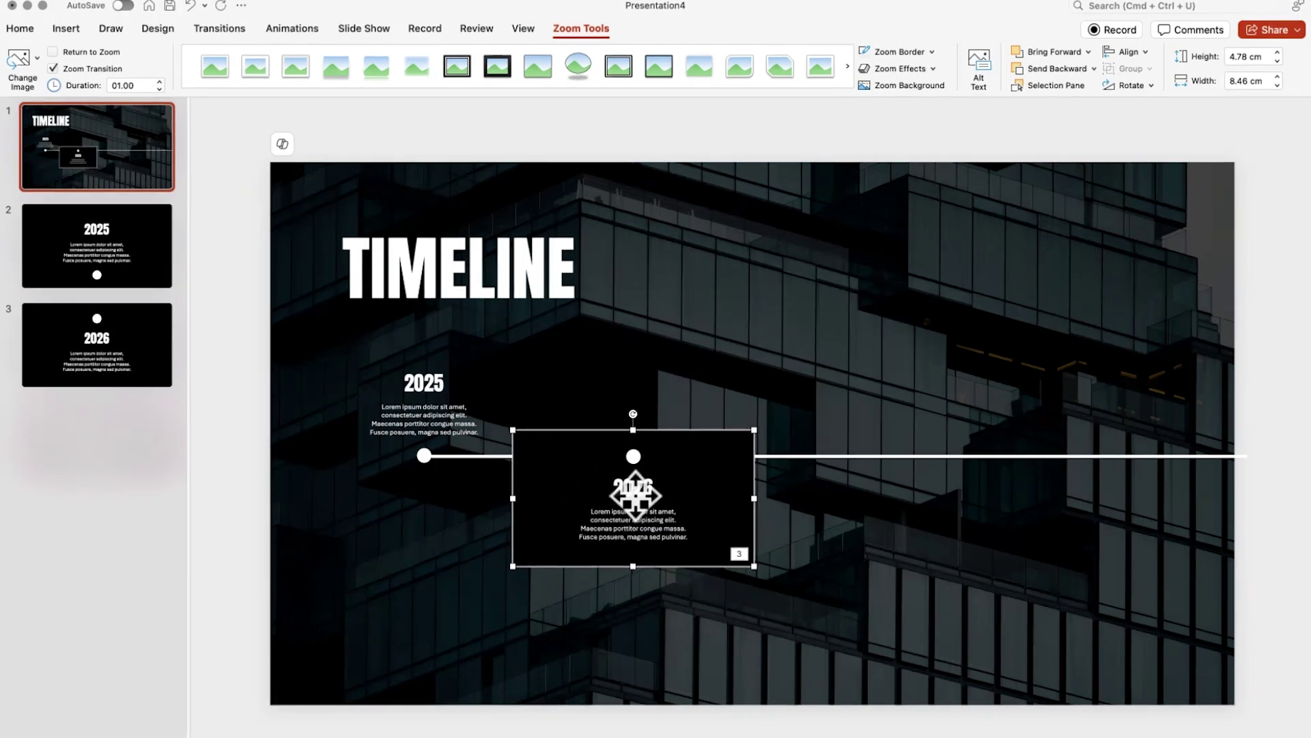
pyautogui.click(932, 53)
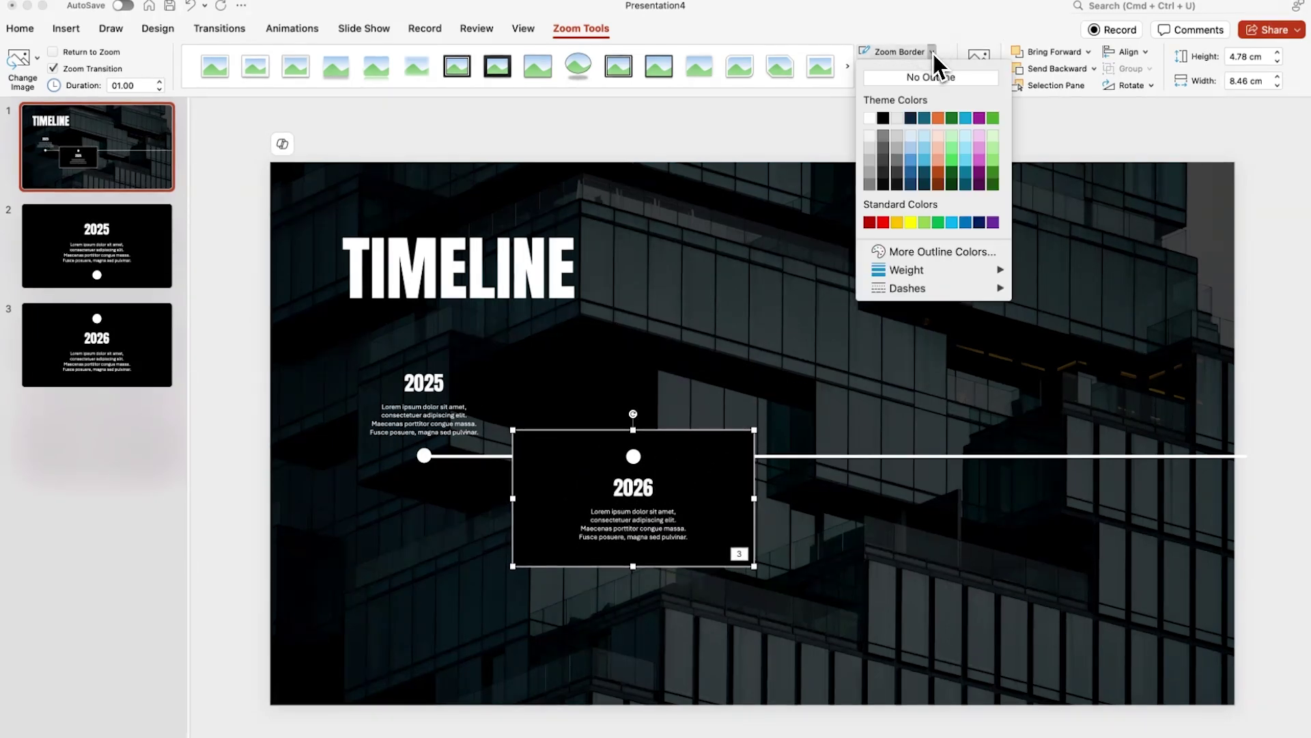
pyautogui.click(931, 77)
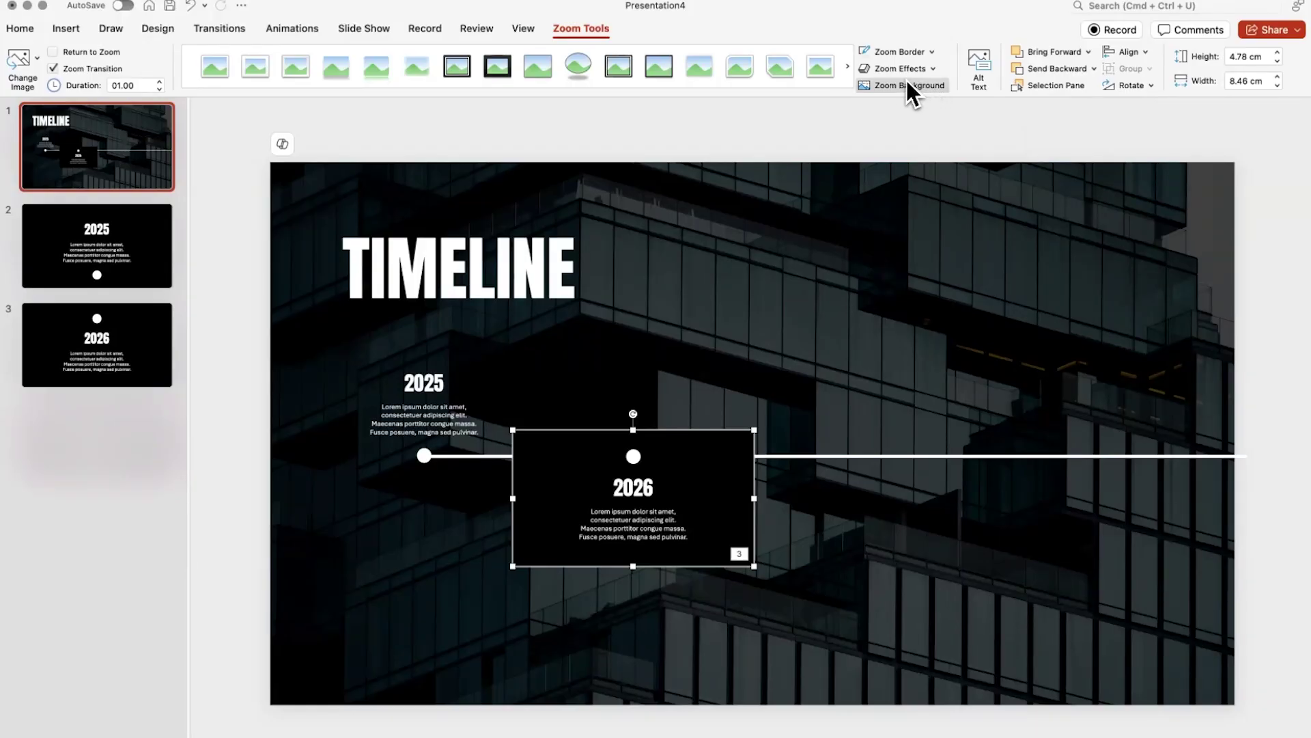
pyautogui.click(862, 89)
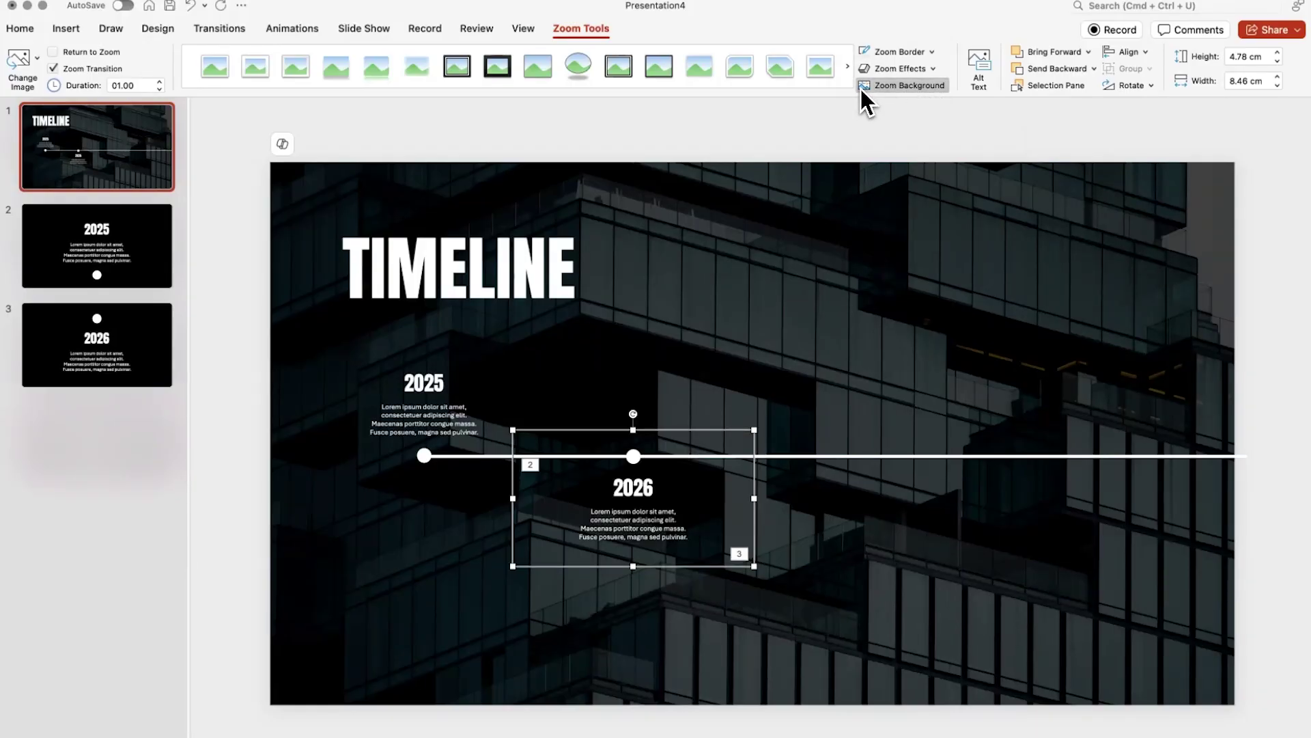
# Step: Open the 2026 slide from its zoom panel
pyautogui.click(441, 418)
pyautogui.click(619, 509)
pyautogui.doubleClick(619, 509)
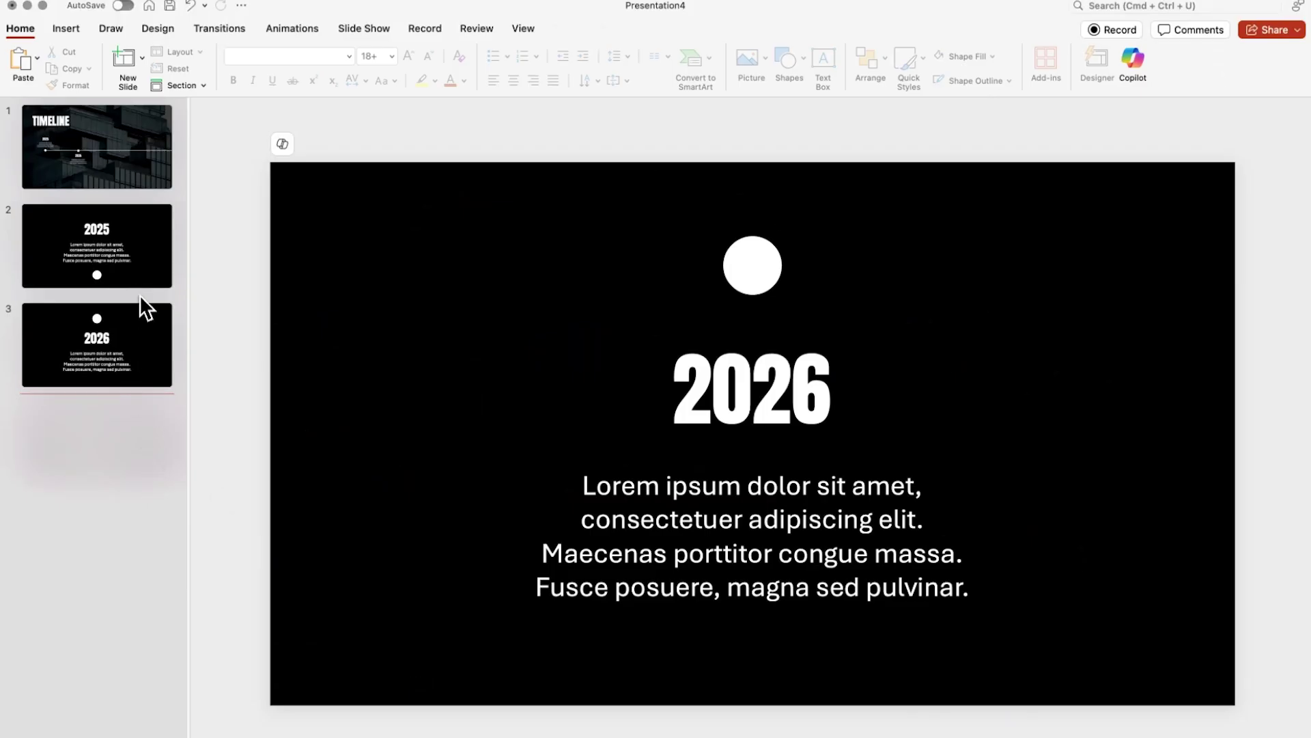
# Step: Change the duplicated slide 4's year from 2025 to 2027, then distribute the four zoom panels evenly
pyautogui.click(141, 273)
pyautogui.keyDown('shift'); pyautogui.click(123, 330); pyautogui.keyUp('shift')
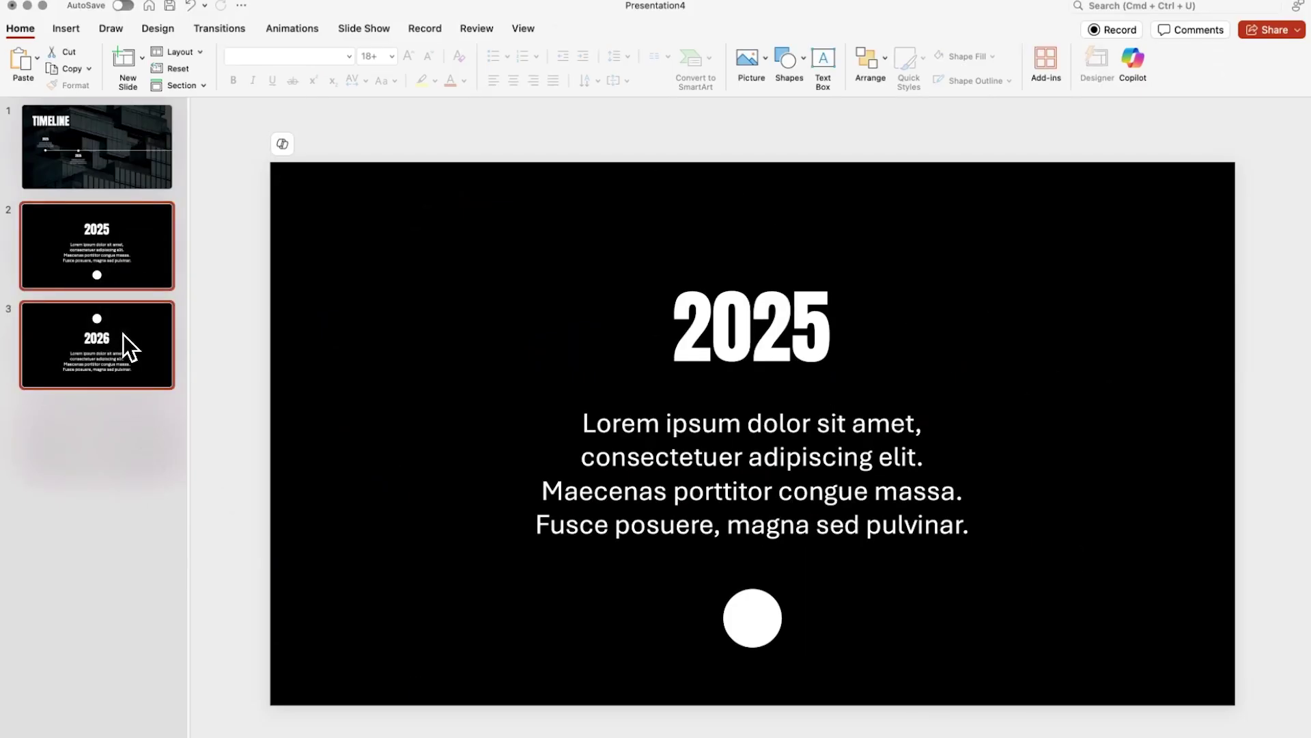
pyautogui.click(117, 438)
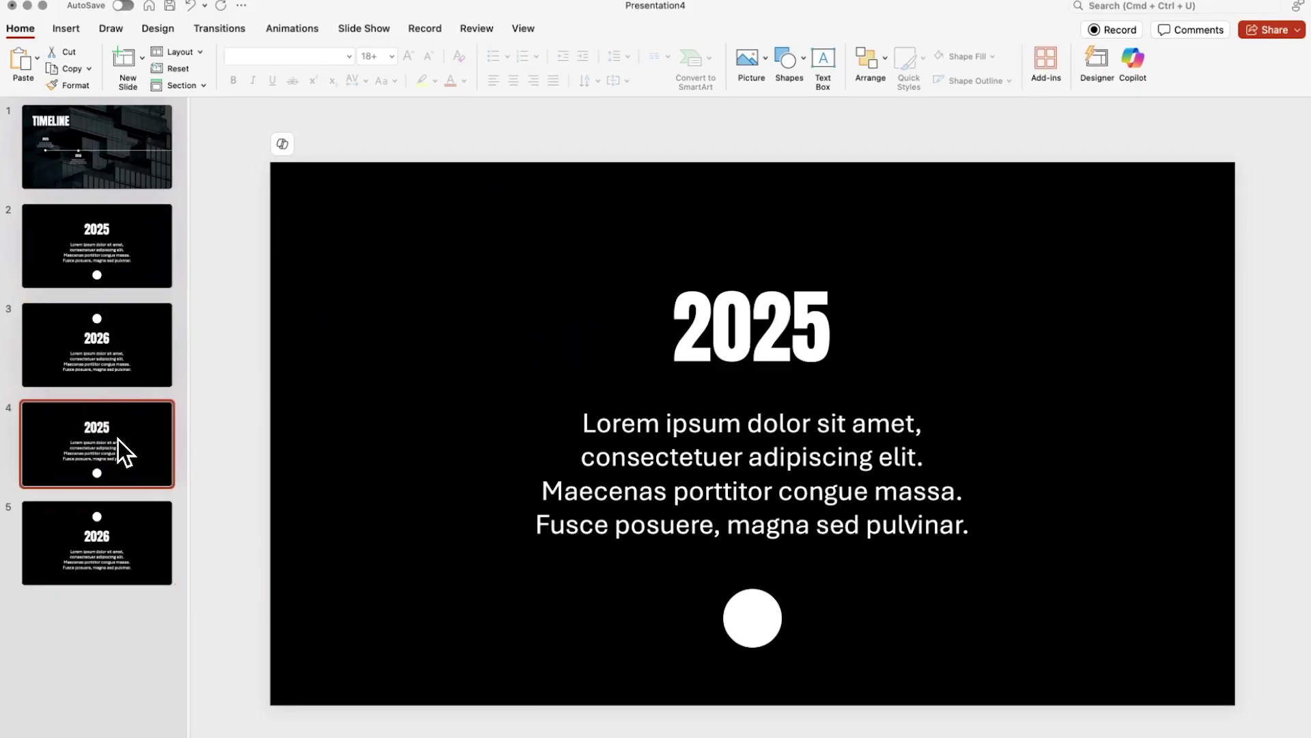
pyautogui.click(830, 334)
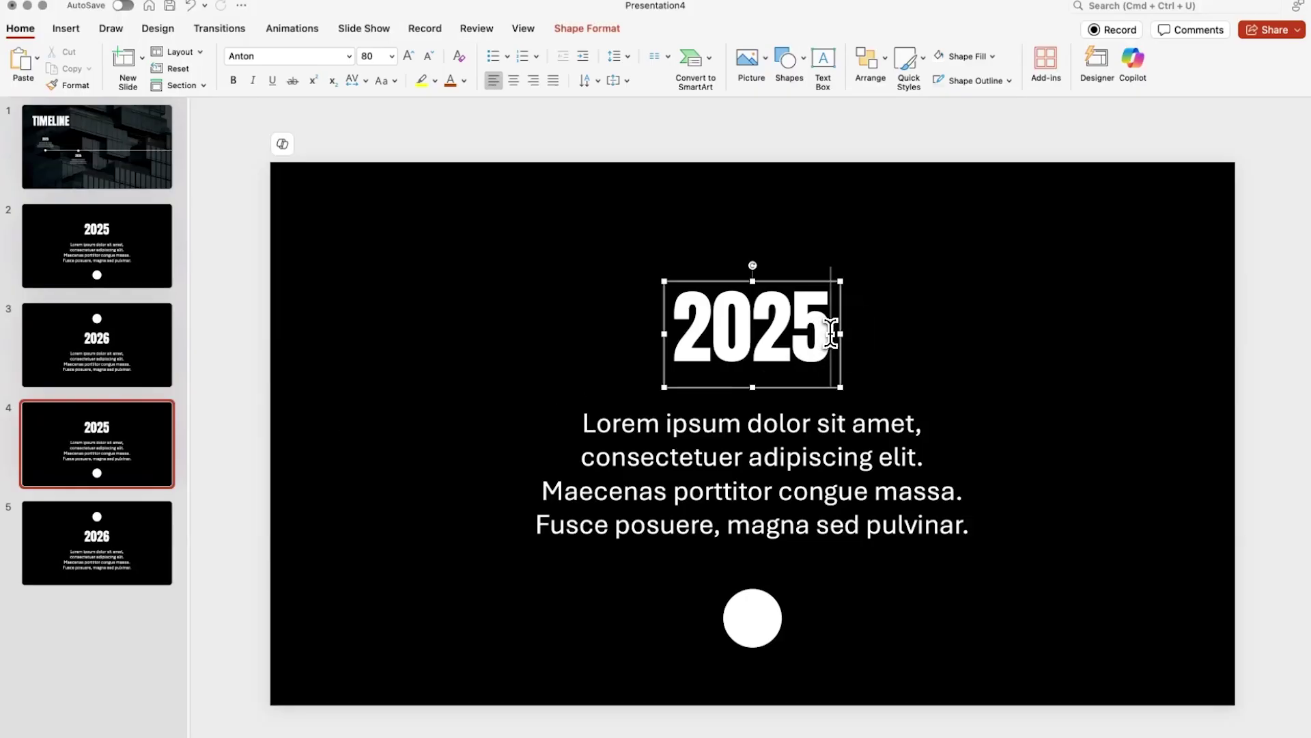
pyautogui.press('BackSpace')
pyautogui.write('7')
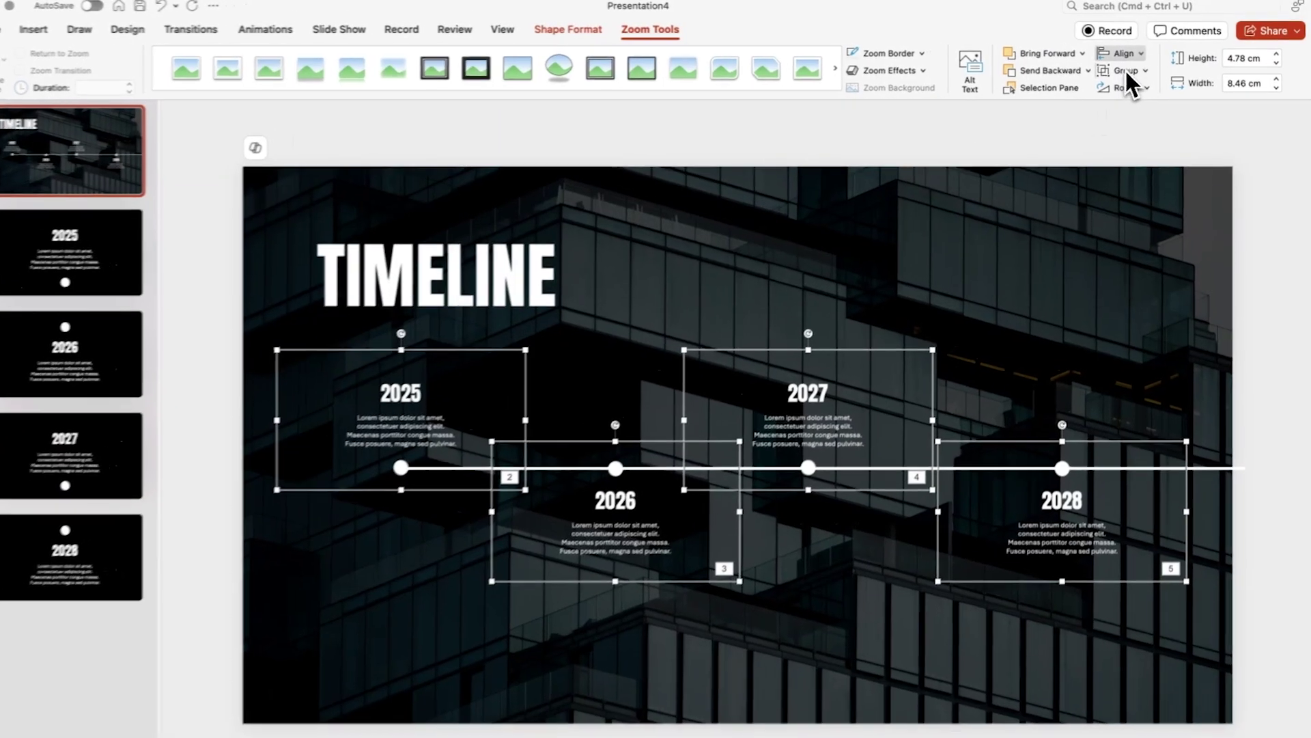
pyautogui.click(1126, 52)
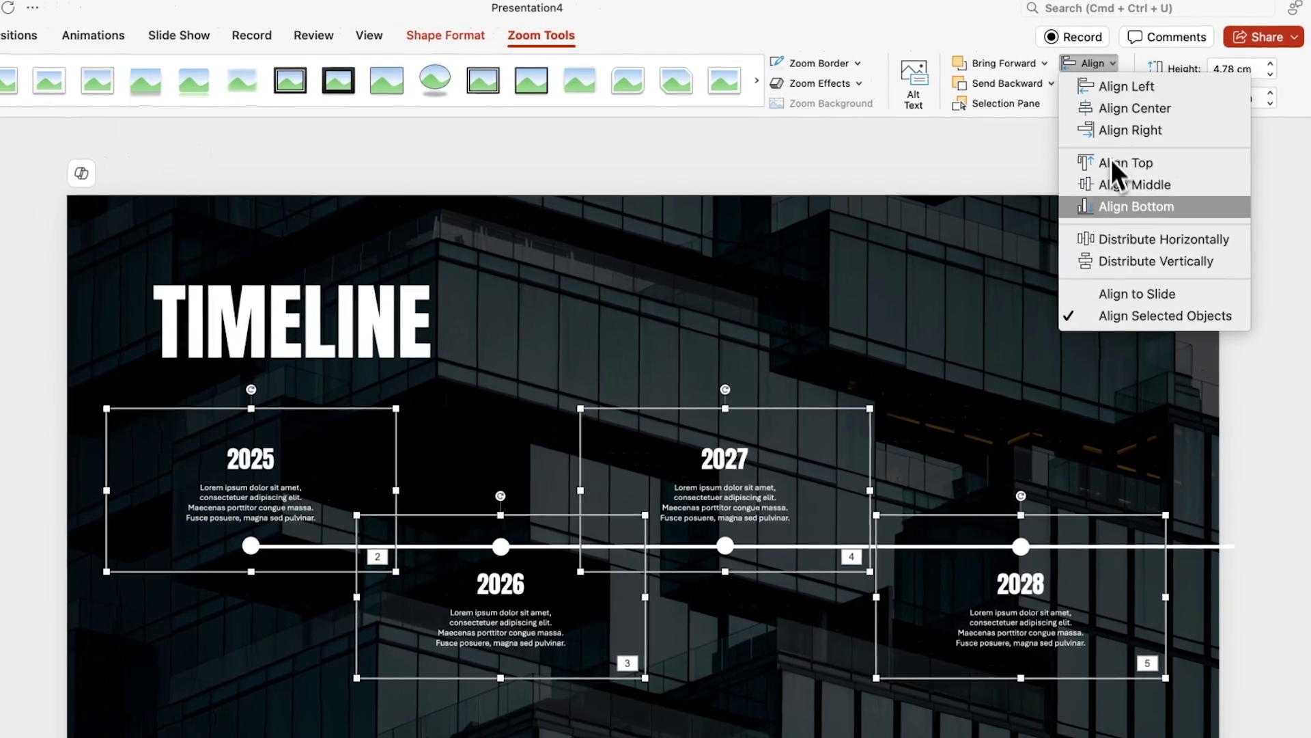
pyautogui.click(1112, 239)
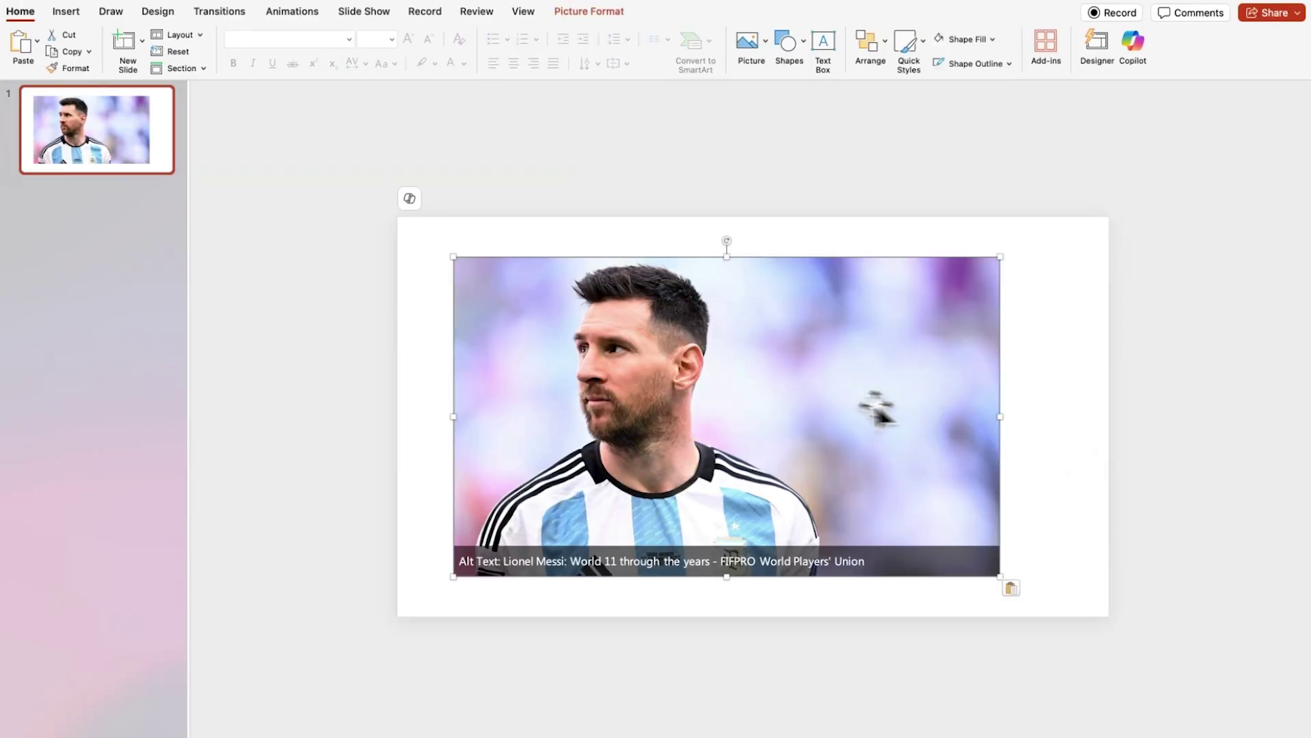
# Step: Position, enlarge and crop the Argentina player photo to fill the slide's left half
pyautogui.moveTo(683, 386); pyautogui.dragTo(630, 347)
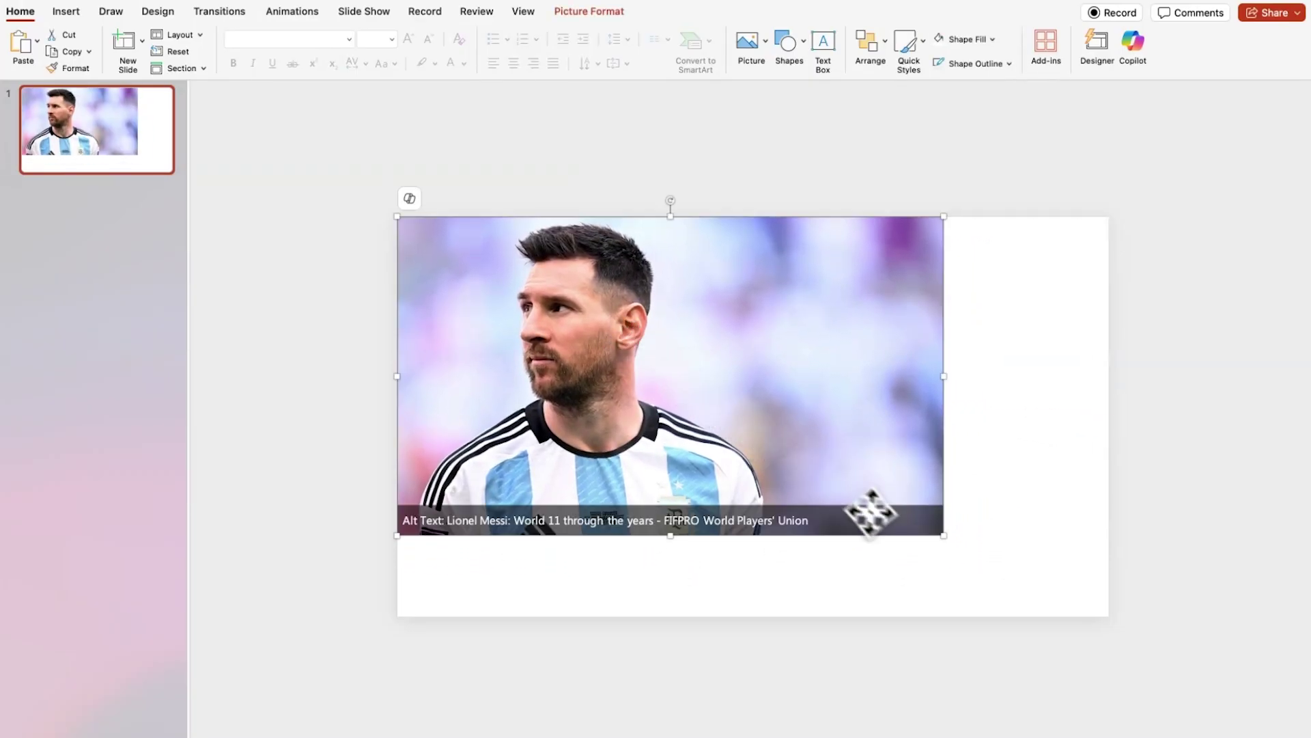
pyautogui.moveTo(943, 534); pyautogui.dragTo(1033, 613)
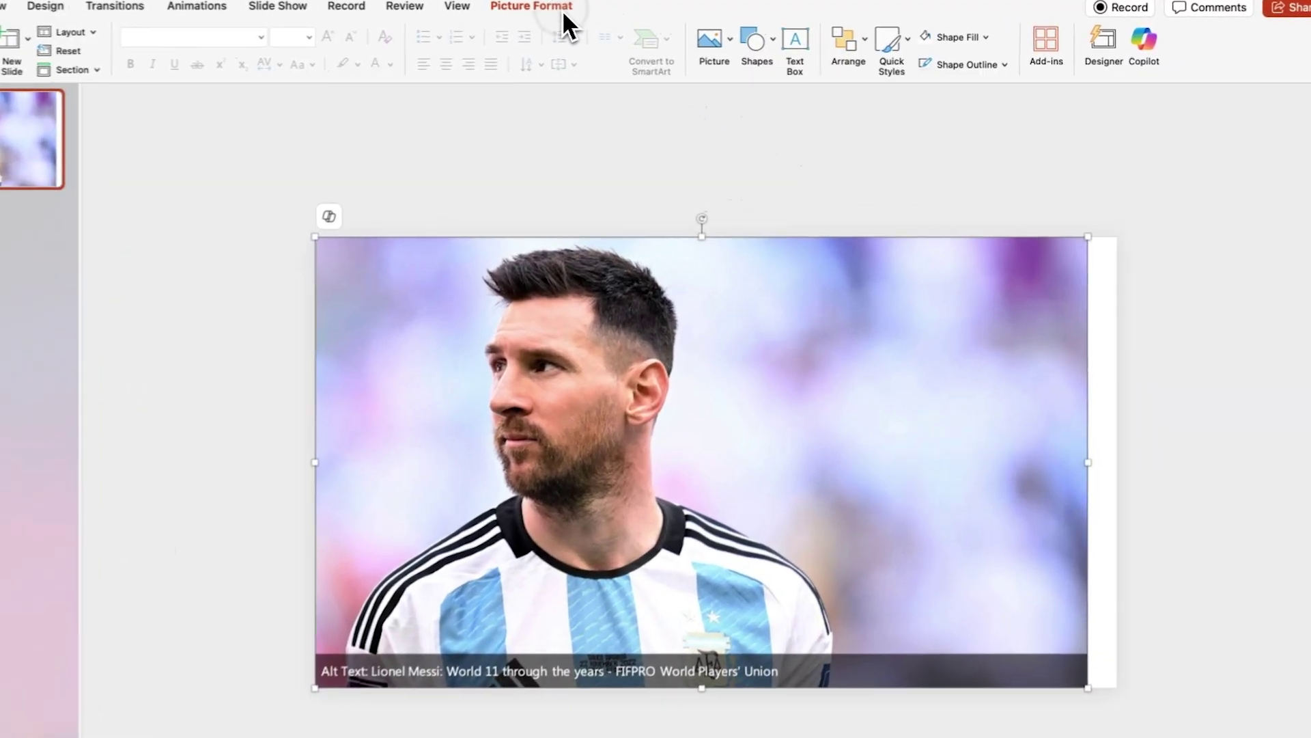
pyautogui.click(601, 12)
pyautogui.click(1007, 56)
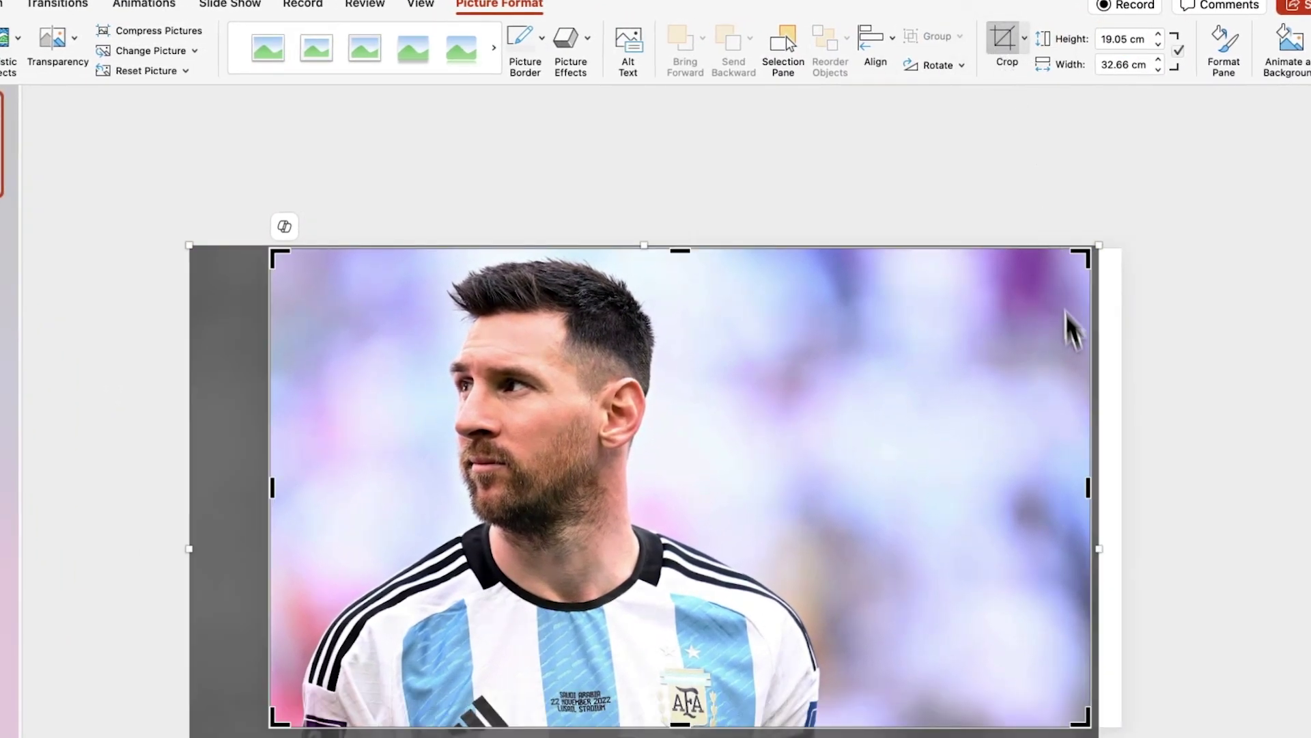
pyautogui.moveTo(1090, 488); pyautogui.dragTo(708, 491)
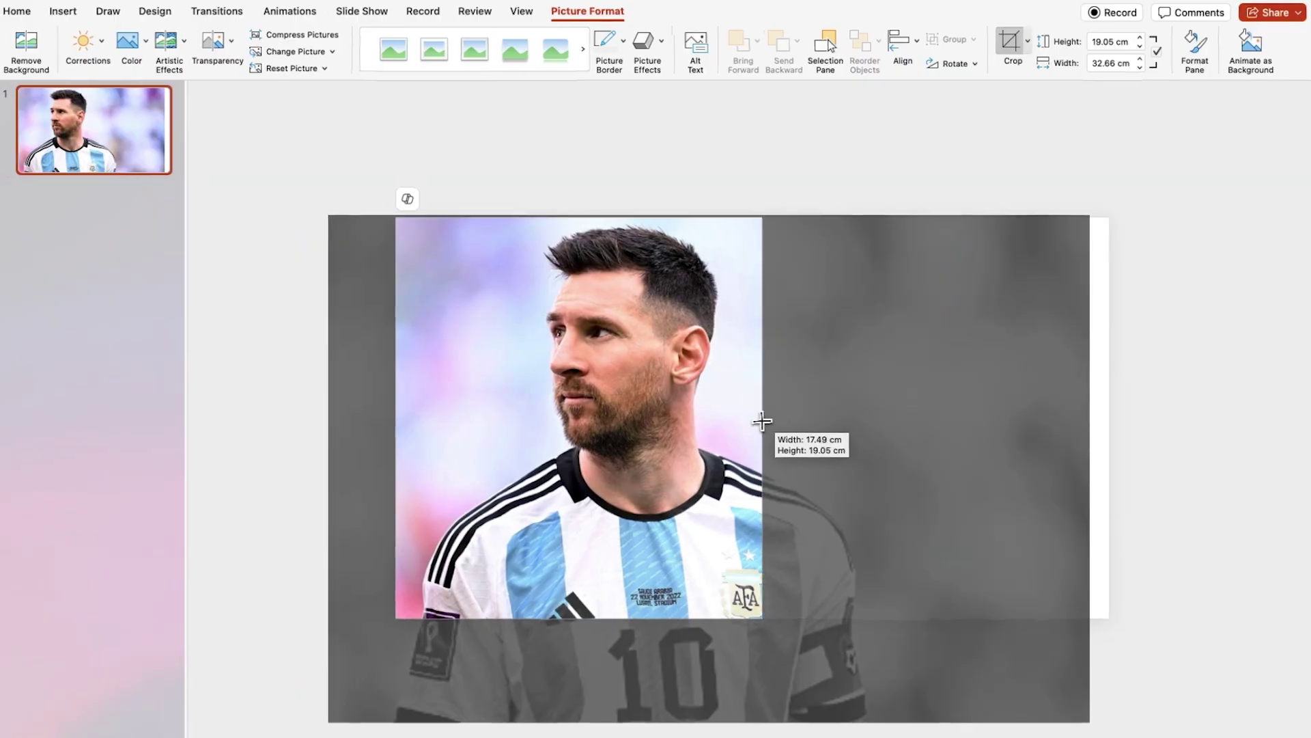
pyautogui.moveTo(763, 421); pyautogui.dragTo(630, 417)
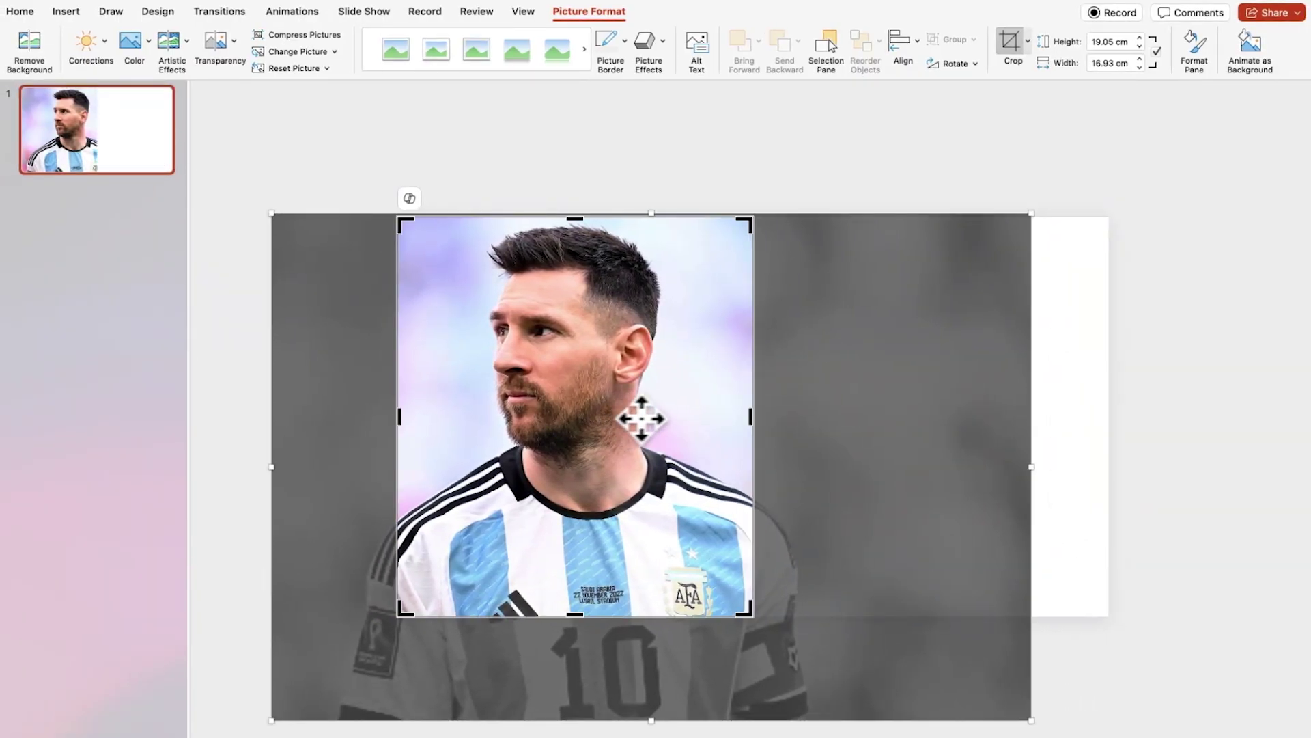
pyautogui.click(1143, 369)
# Step: Paste the red-shirt player photo, enlarge it at the top-right, and crop it to half width
pyautogui.press('super+v')
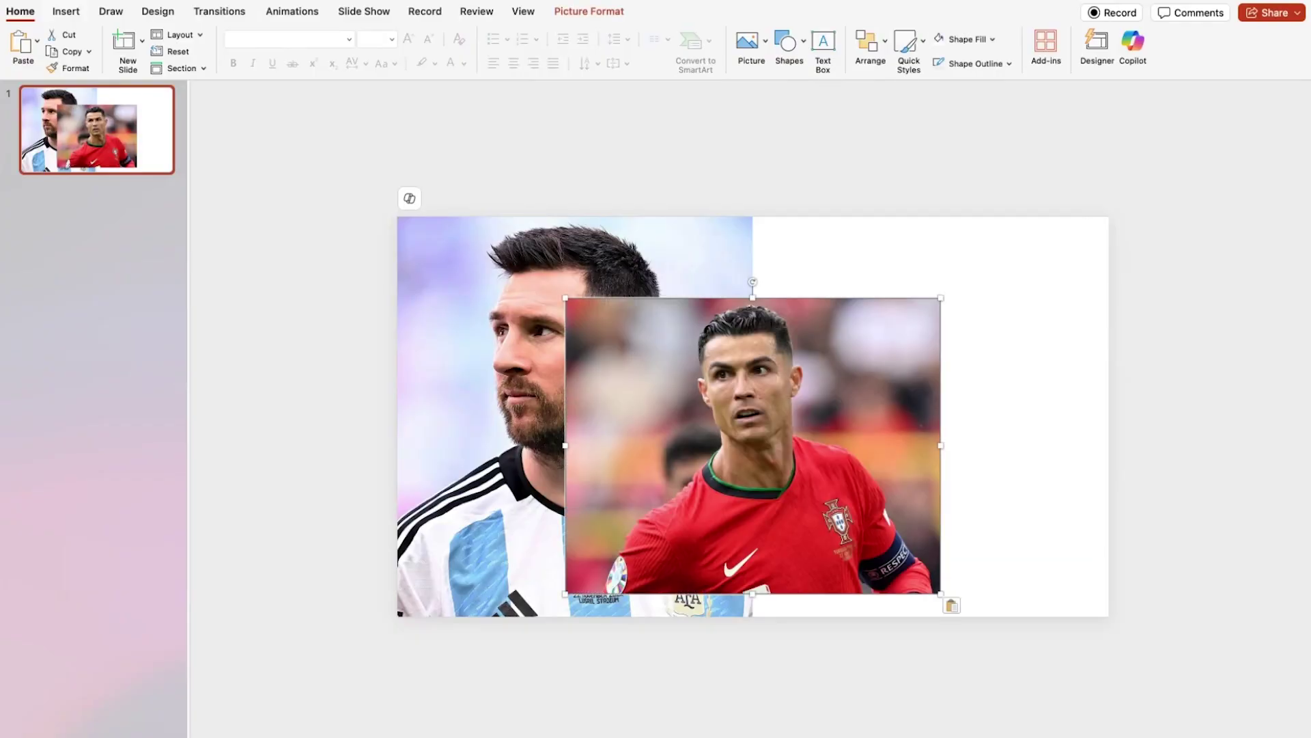
pyautogui.moveTo(796, 365); pyautogui.dragTo(963, 281)
pyautogui.moveTo(726, 513); pyautogui.dragTo(600, 616)
pyautogui.click(598, 19)
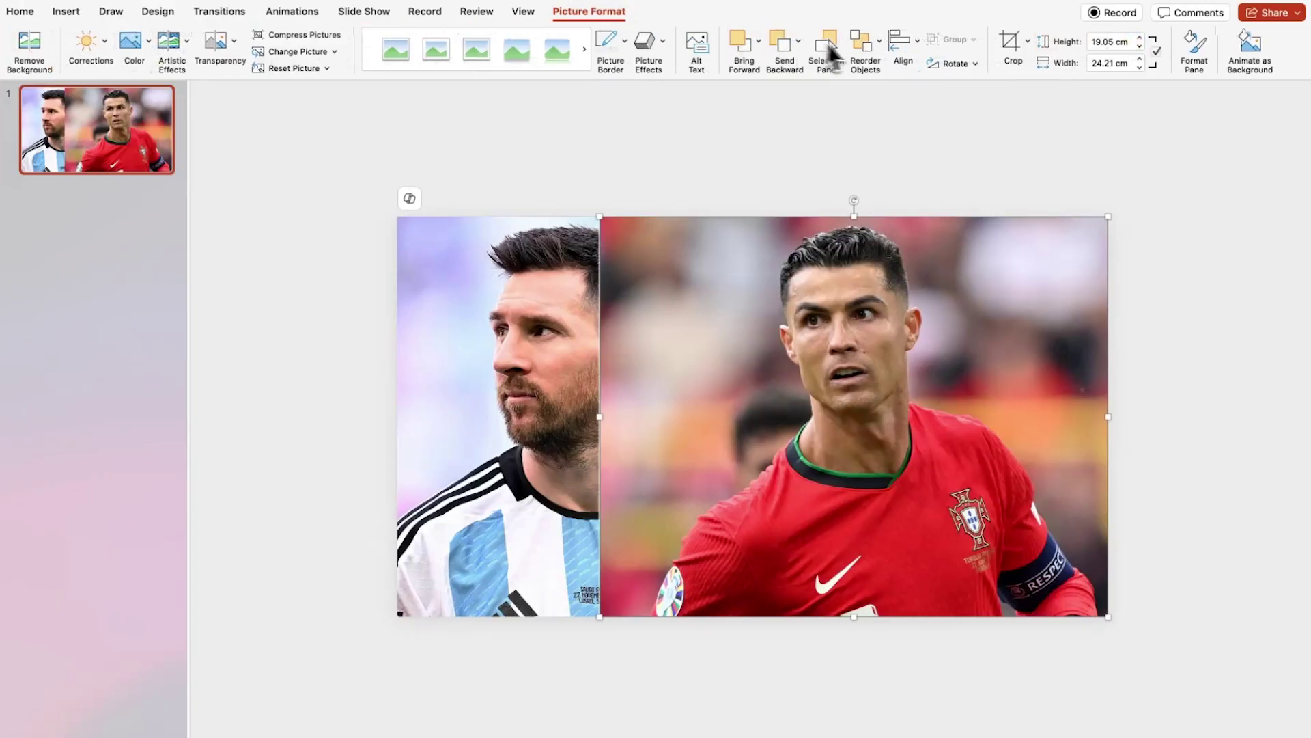
pyautogui.click(1011, 43)
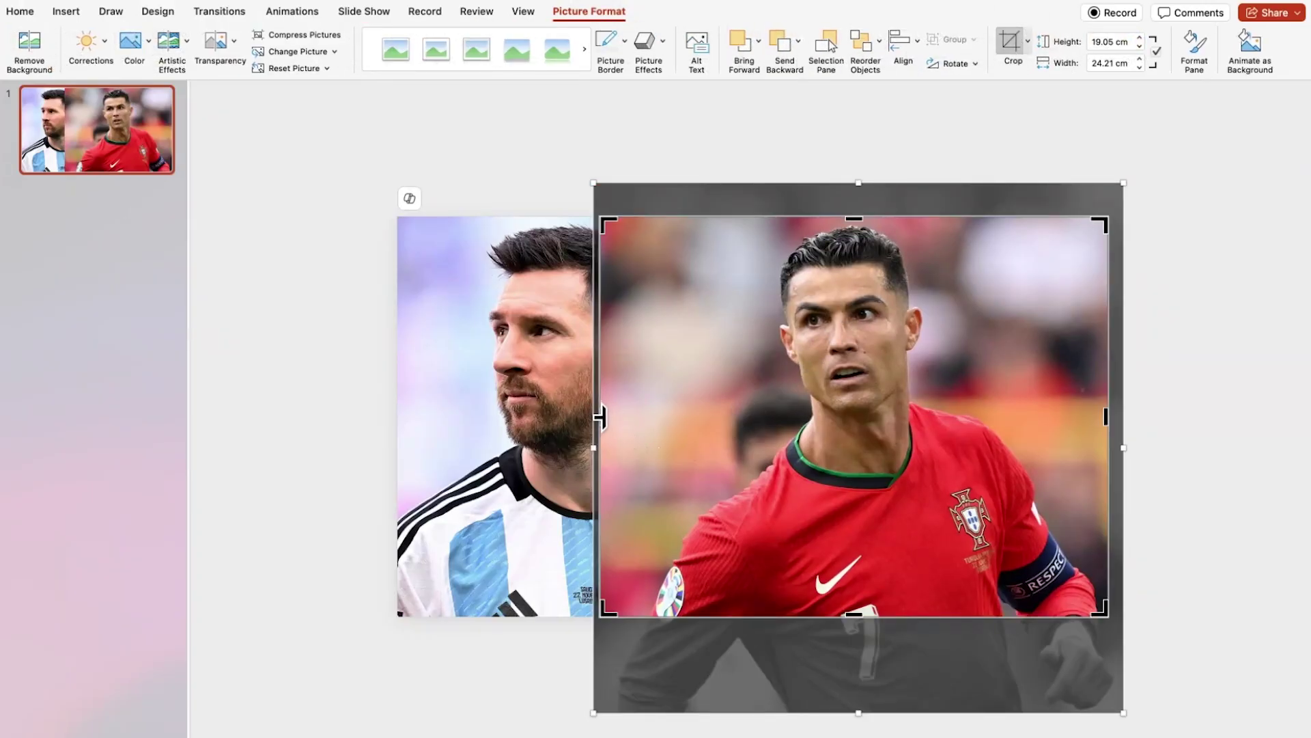
pyautogui.moveTo(599, 417); pyautogui.dragTo(908, 418)
# Step: Finish cropping the second photo and place a Pie shape on the slide
pyautogui.click(799, 175)
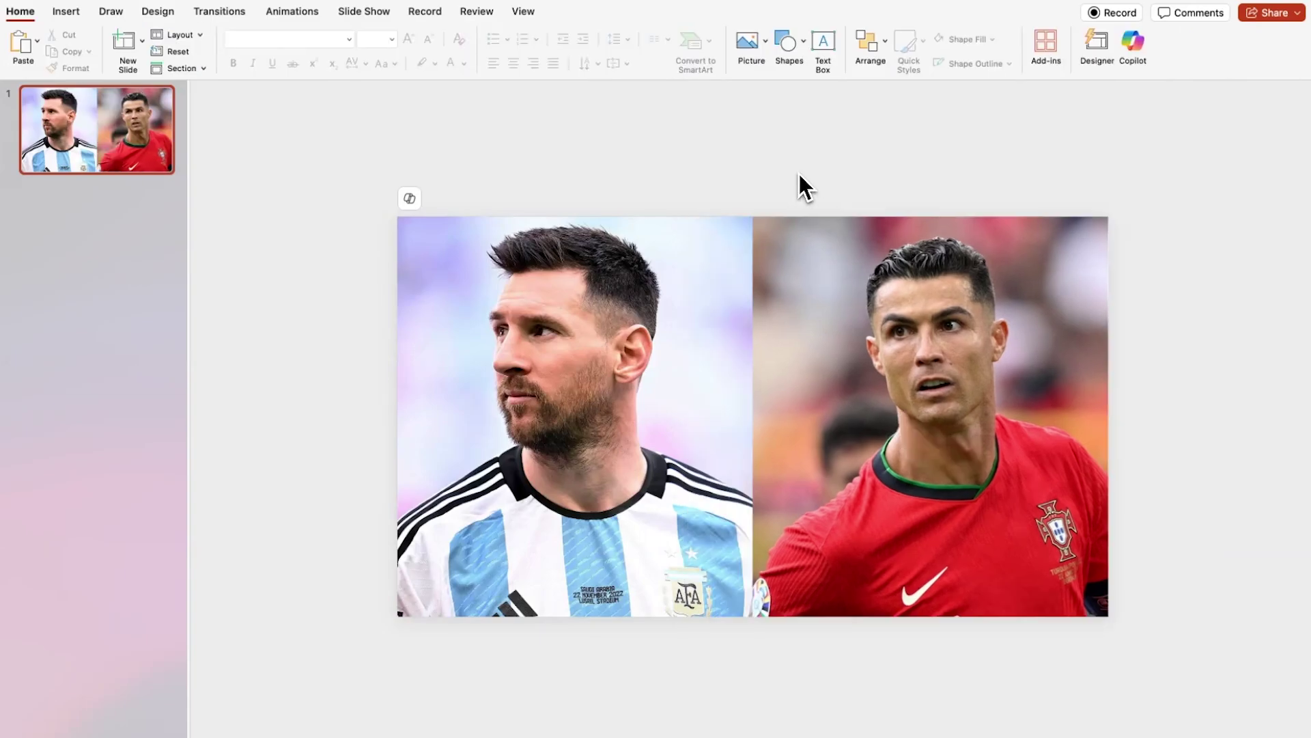
pyautogui.click(784, 48)
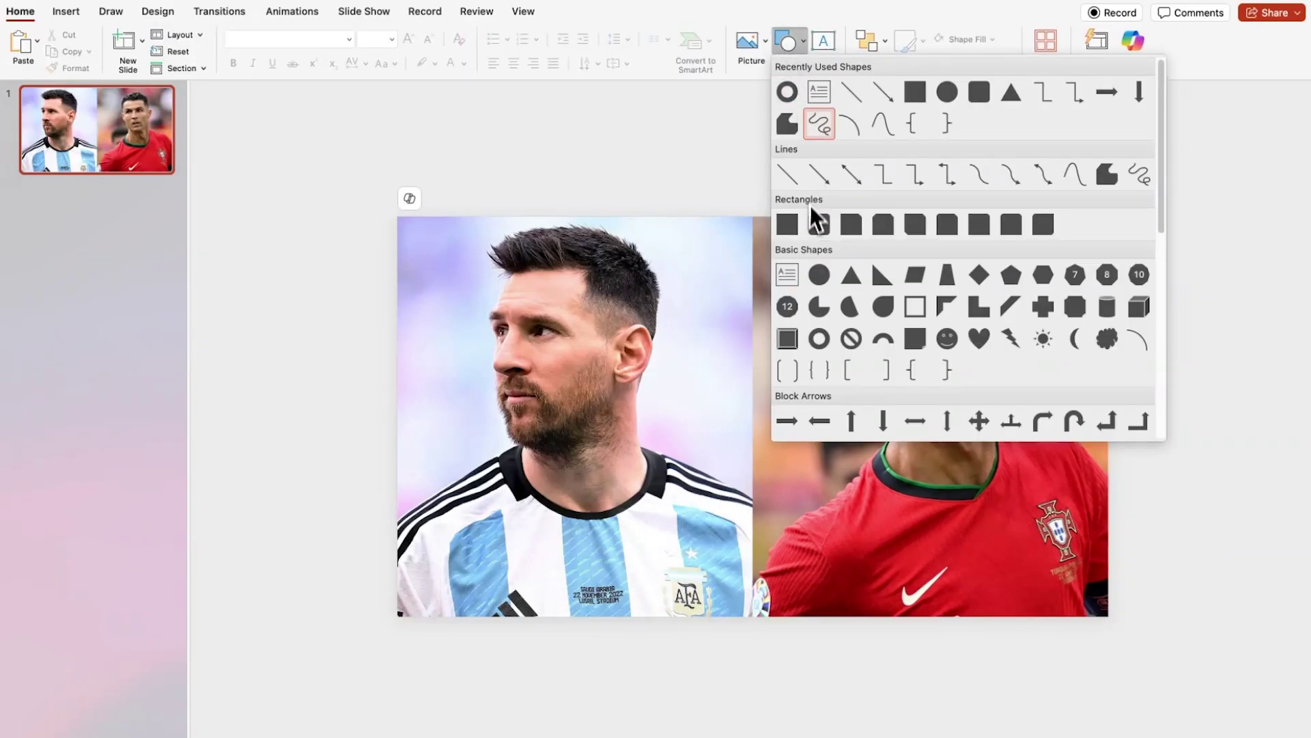
pyautogui.click(817, 305)
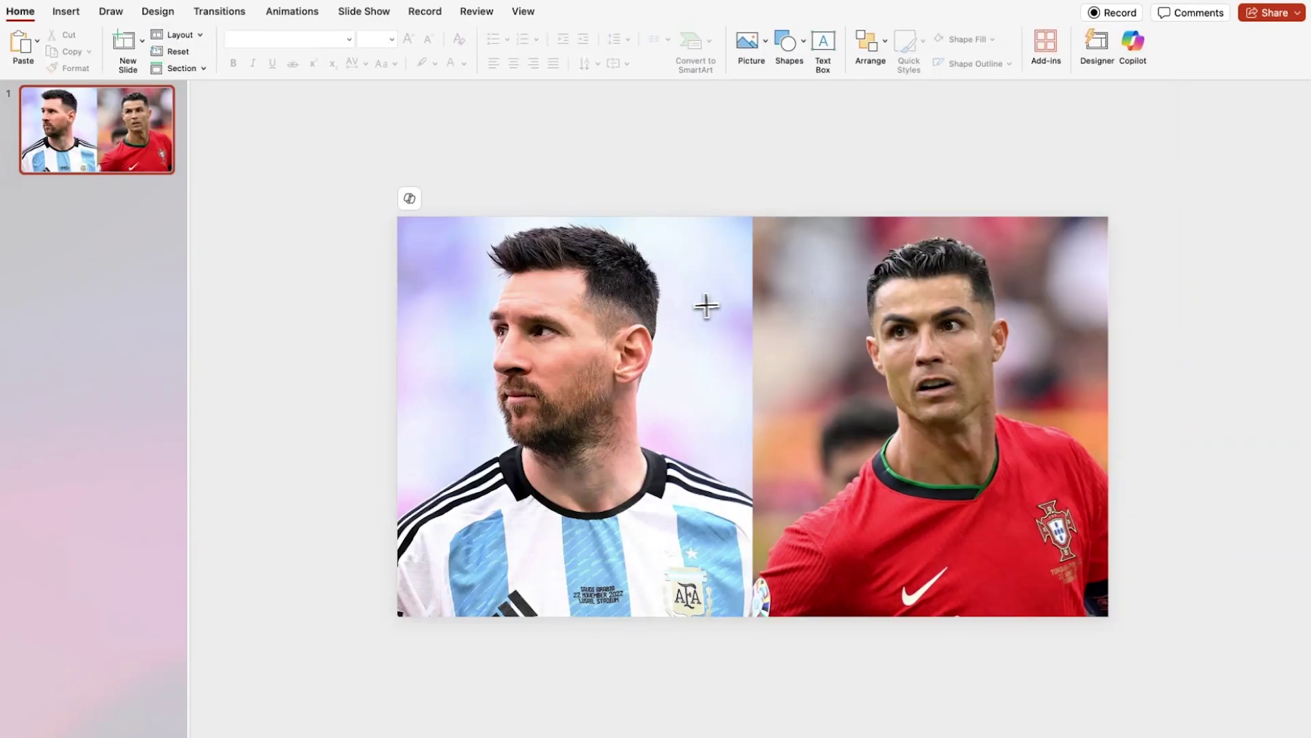
pyautogui.click(677, 308)
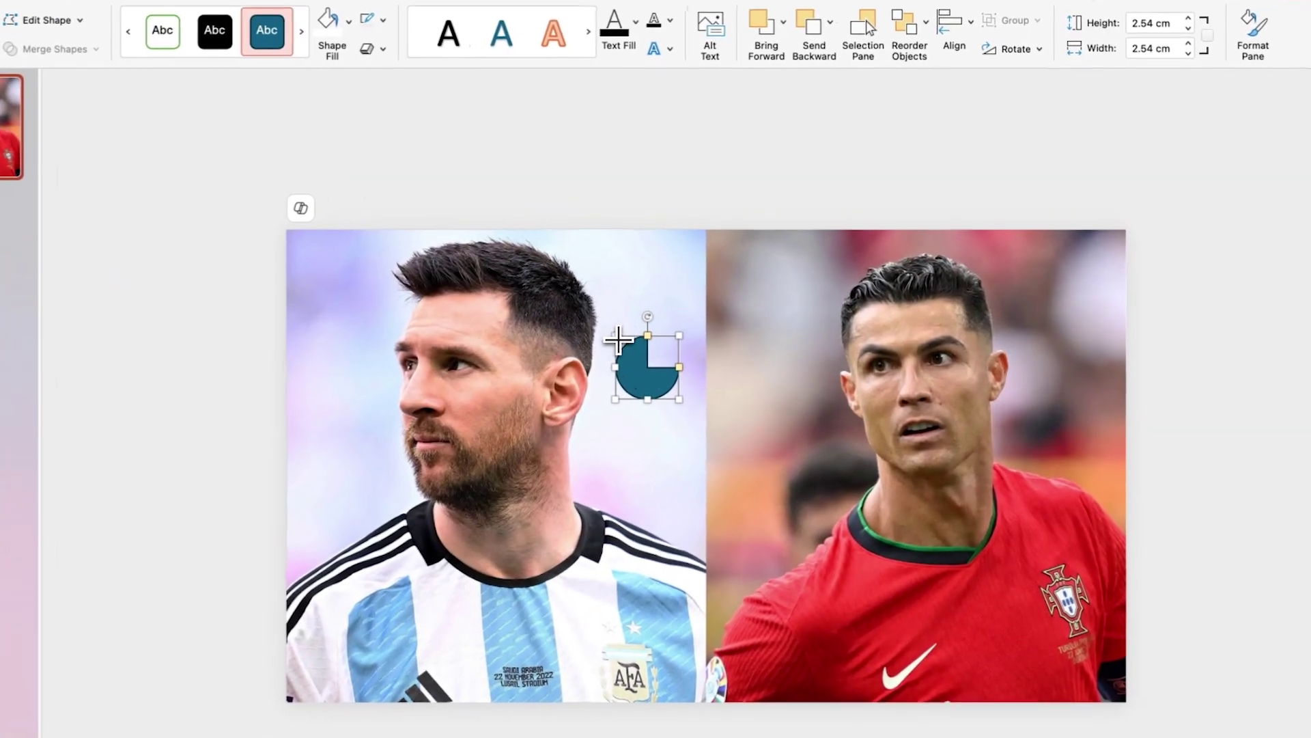
# Step: Centre the pie horizontally and vertically and enlarge it to 42.41 cm across
pyautogui.click(960, 27)
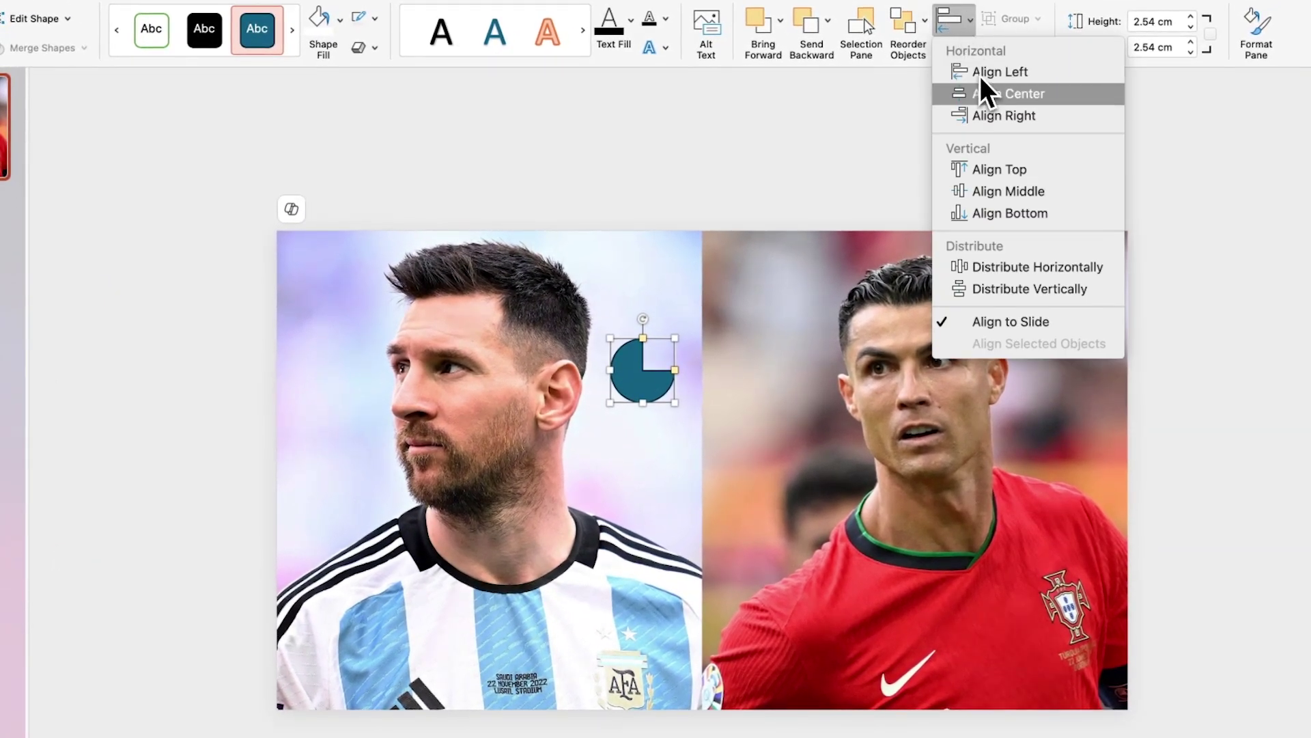
pyautogui.click(981, 92)
pyautogui.click(956, 30)
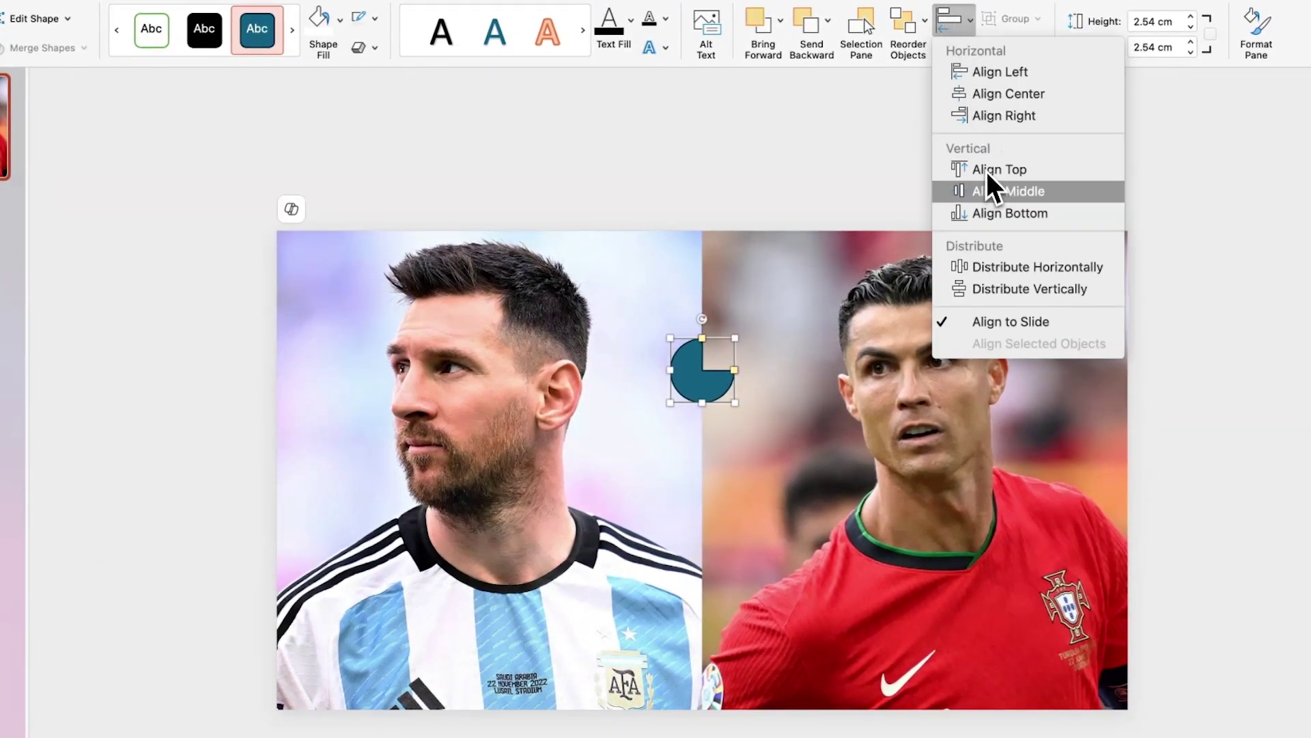
pyautogui.click(989, 187)
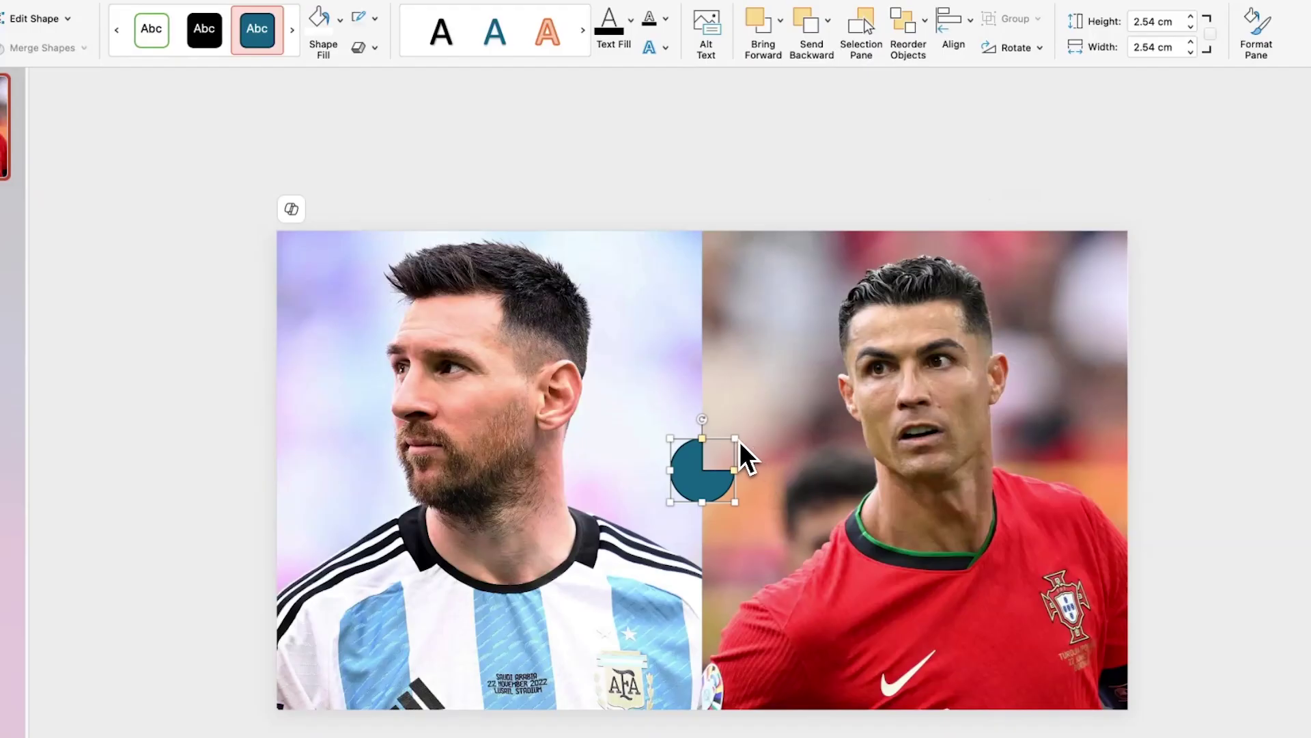
pyautogui.moveTo(736, 439); pyautogui.dragTo(1197, 205)
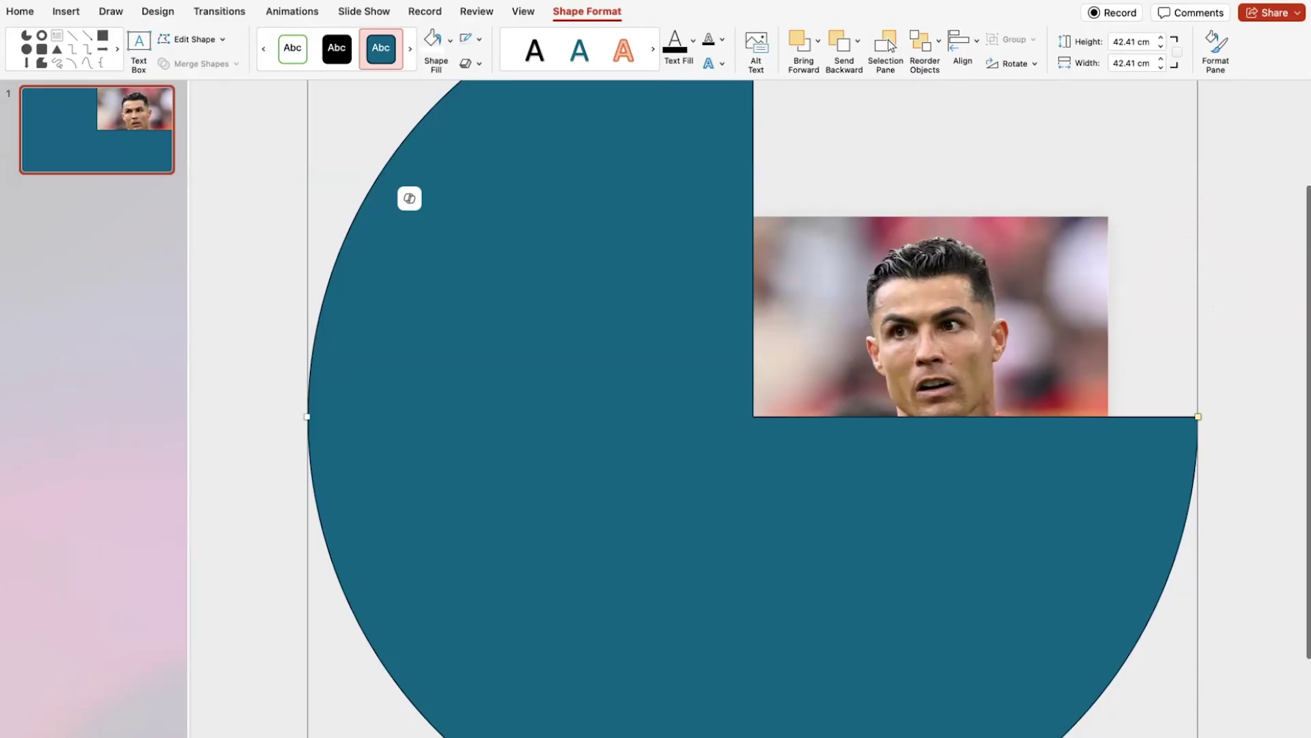
# Step: Reshape the pie's wedge to reveal the photo and give it a light-blue 4½ pt outline
pyautogui.scroll(-5, 1072, 594)
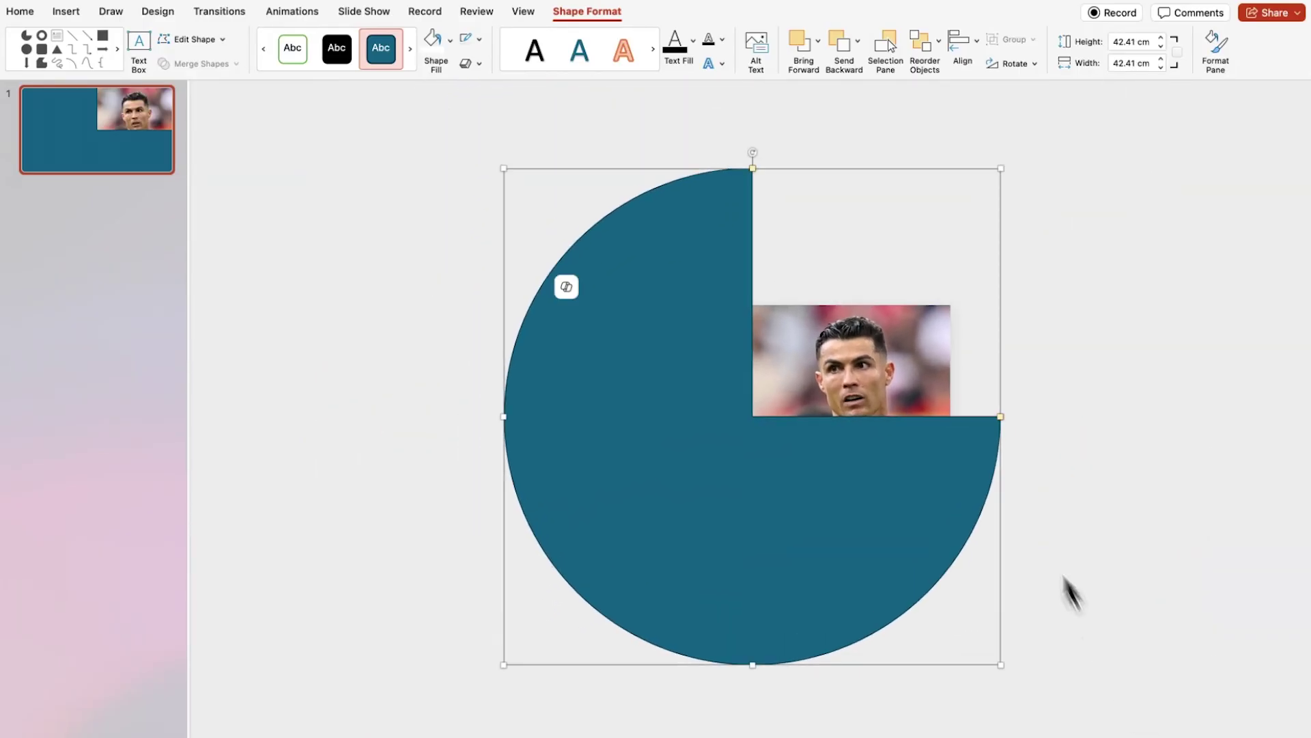
pyautogui.moveTo(753, 168); pyautogui.dragTo(597, 585)
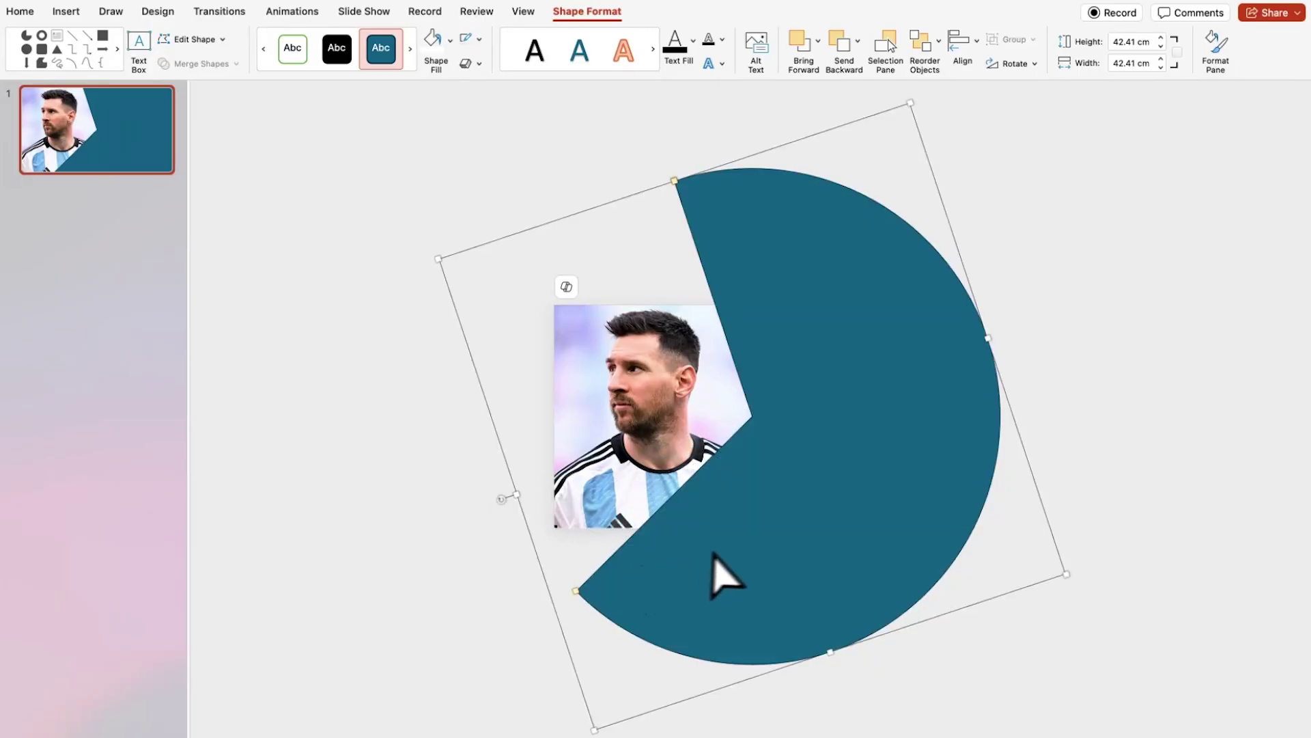
pyautogui.click(479, 39)
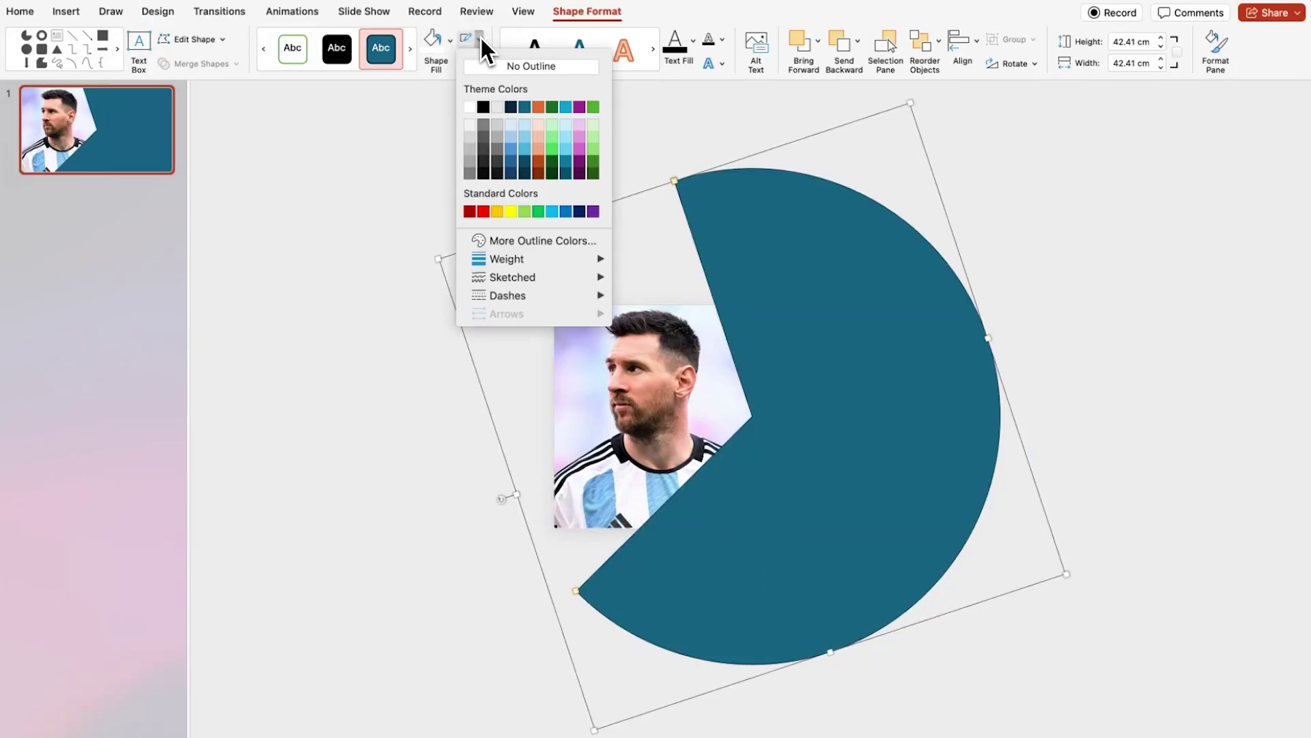
pyautogui.moveTo(555, 259)
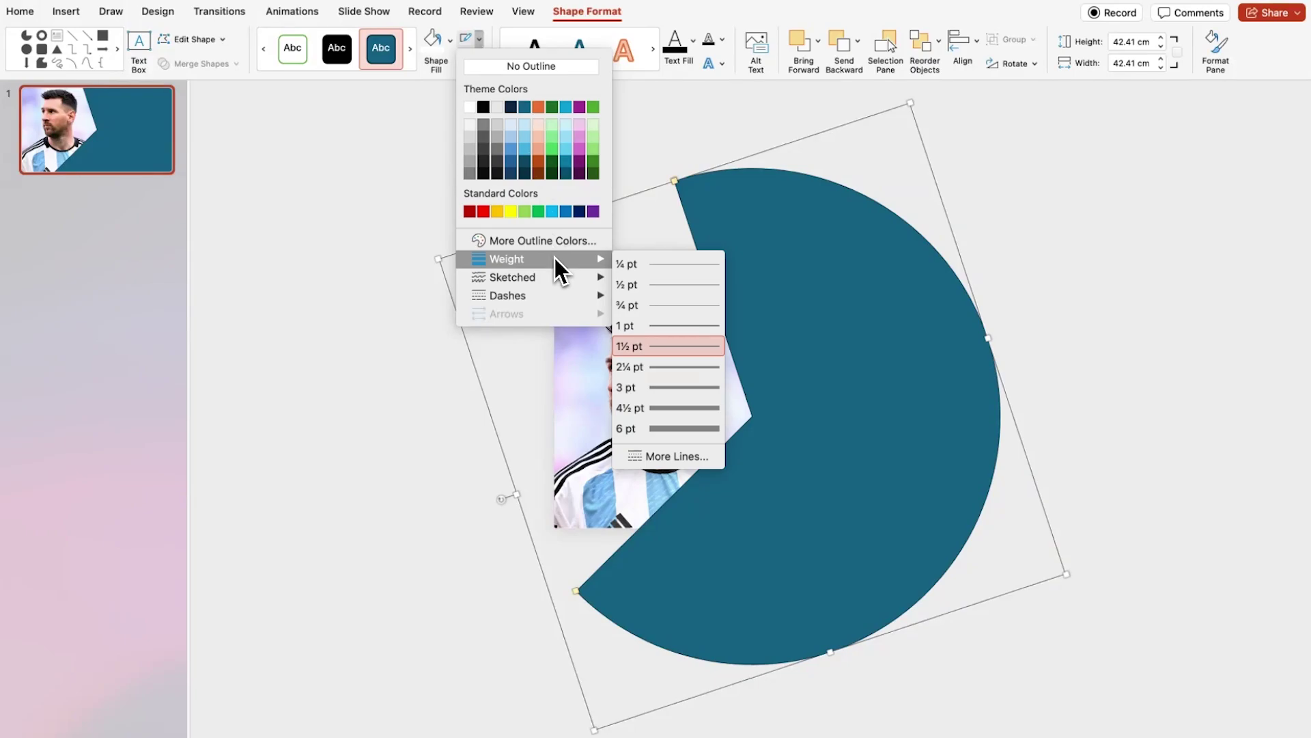
pyautogui.click(700, 408)
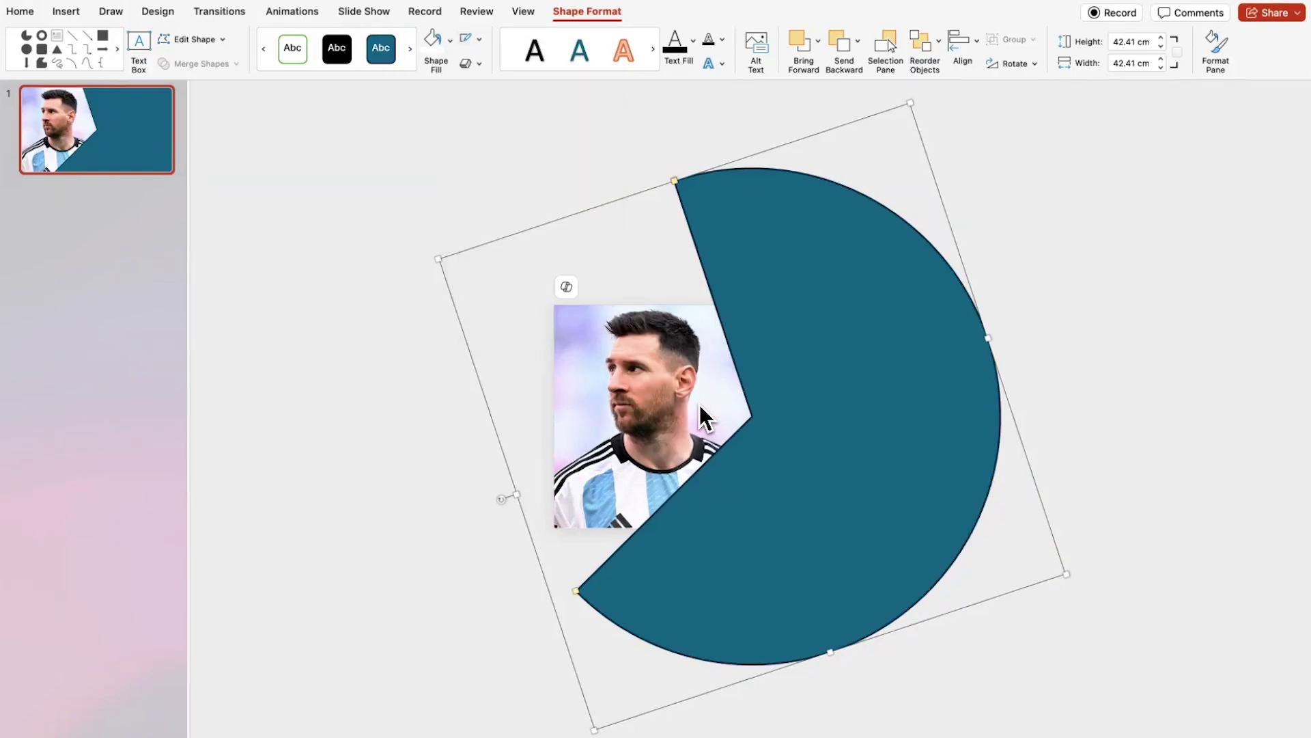
pyautogui.click(483, 41)
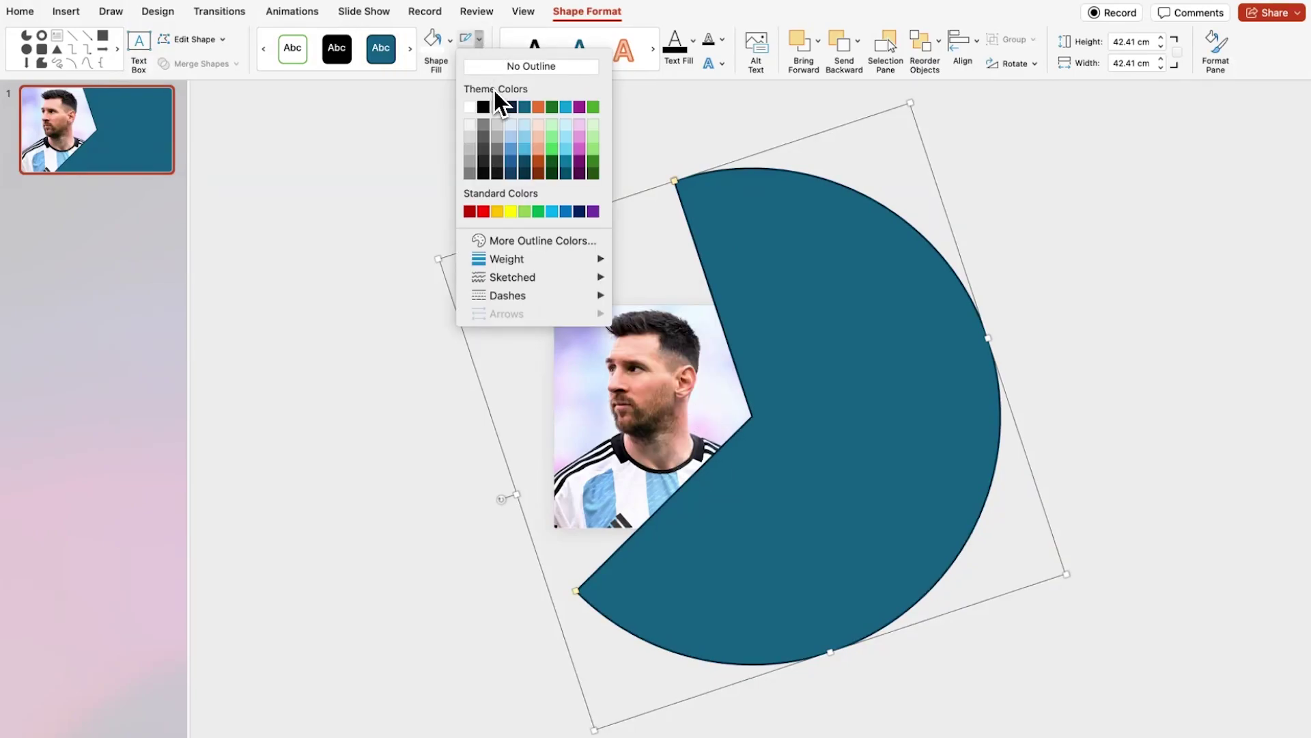
pyautogui.click(553, 213)
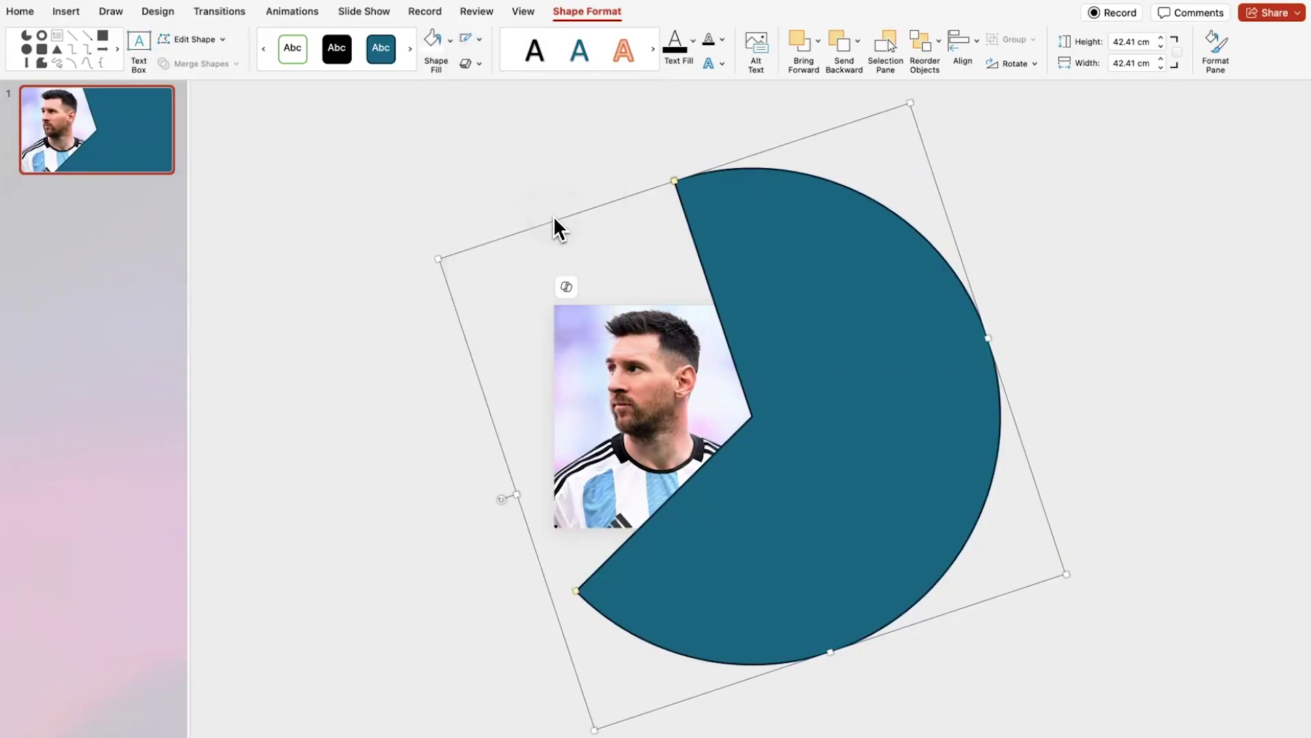
# Step: Fill the pie with the recent dark blue and deselect it
pyautogui.click(450, 41)
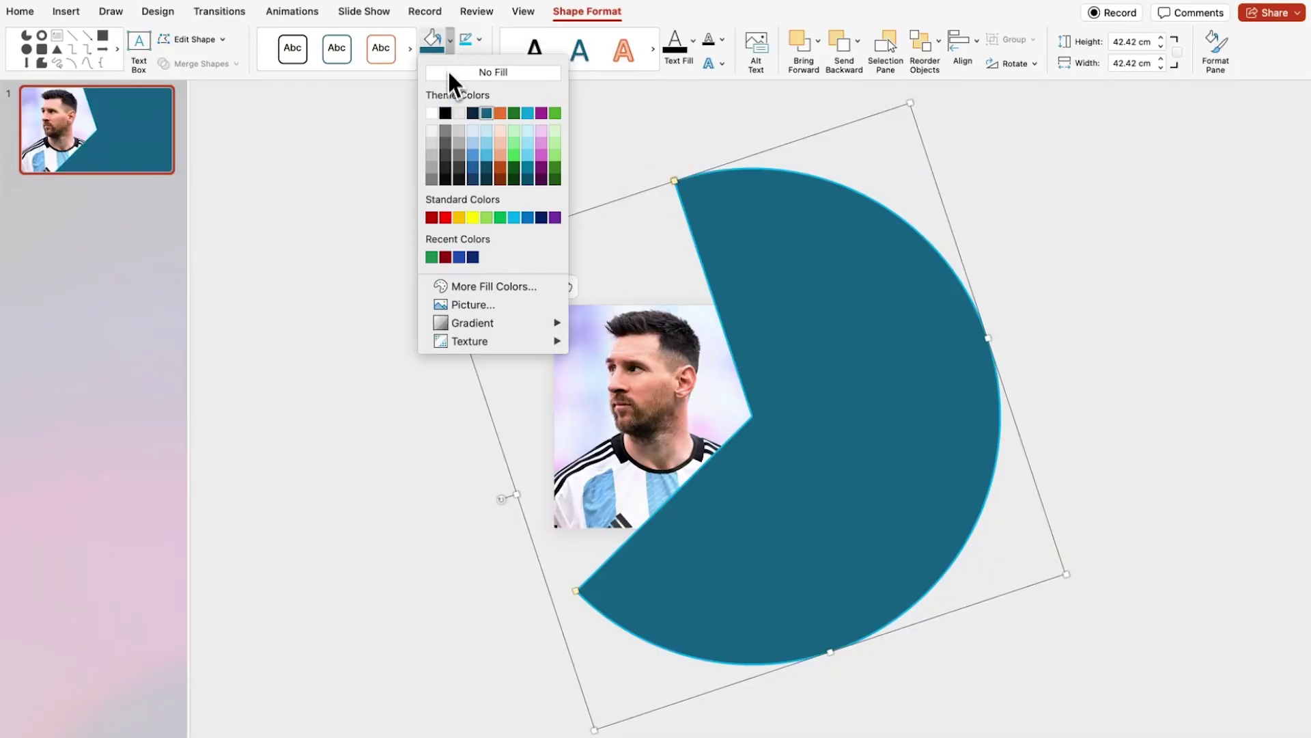
pyautogui.click(461, 257)
pyautogui.click(457, 220)
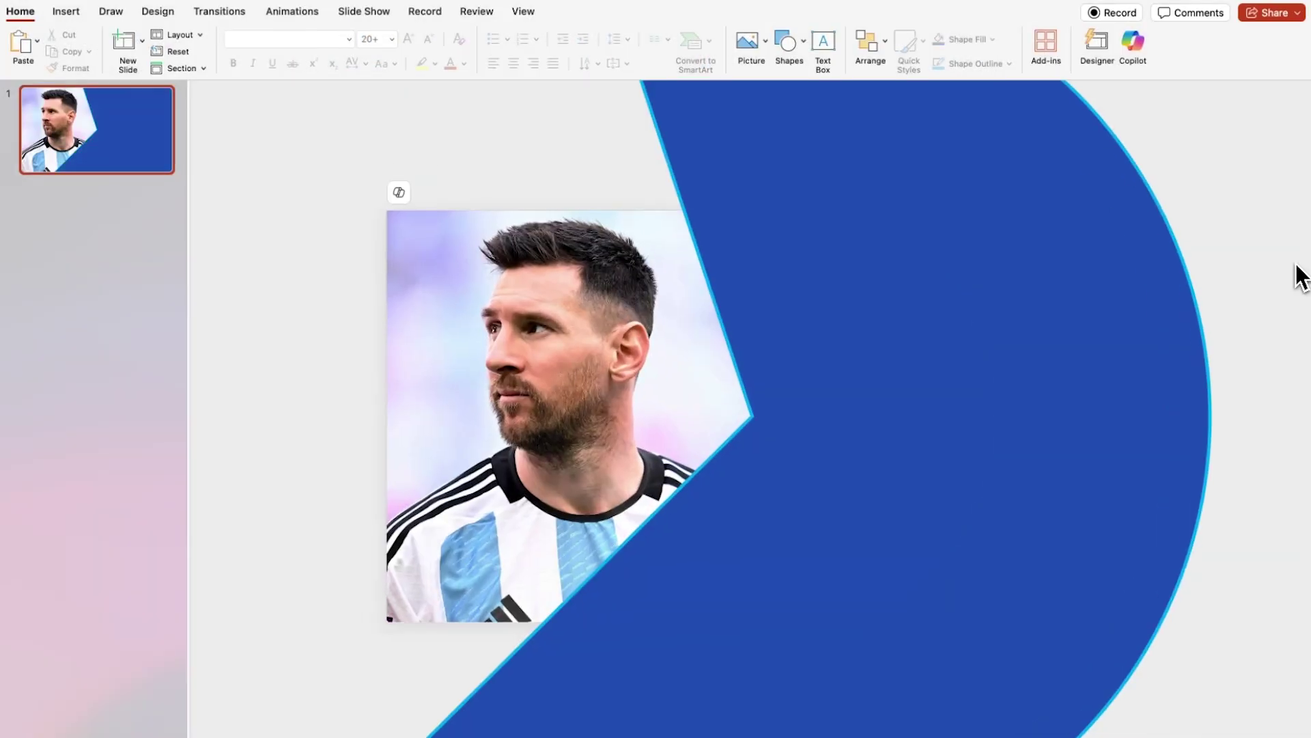
# Step: Paste the MESSI title and description, then duplicate slide 1
pyautogui.write('MESSI Lorem ipsum dolor sit amet, consectetuer adipiscing elit. Maecenas porttitor congue massa. Fusce posuere, magna sed pulvinar ultricies.')
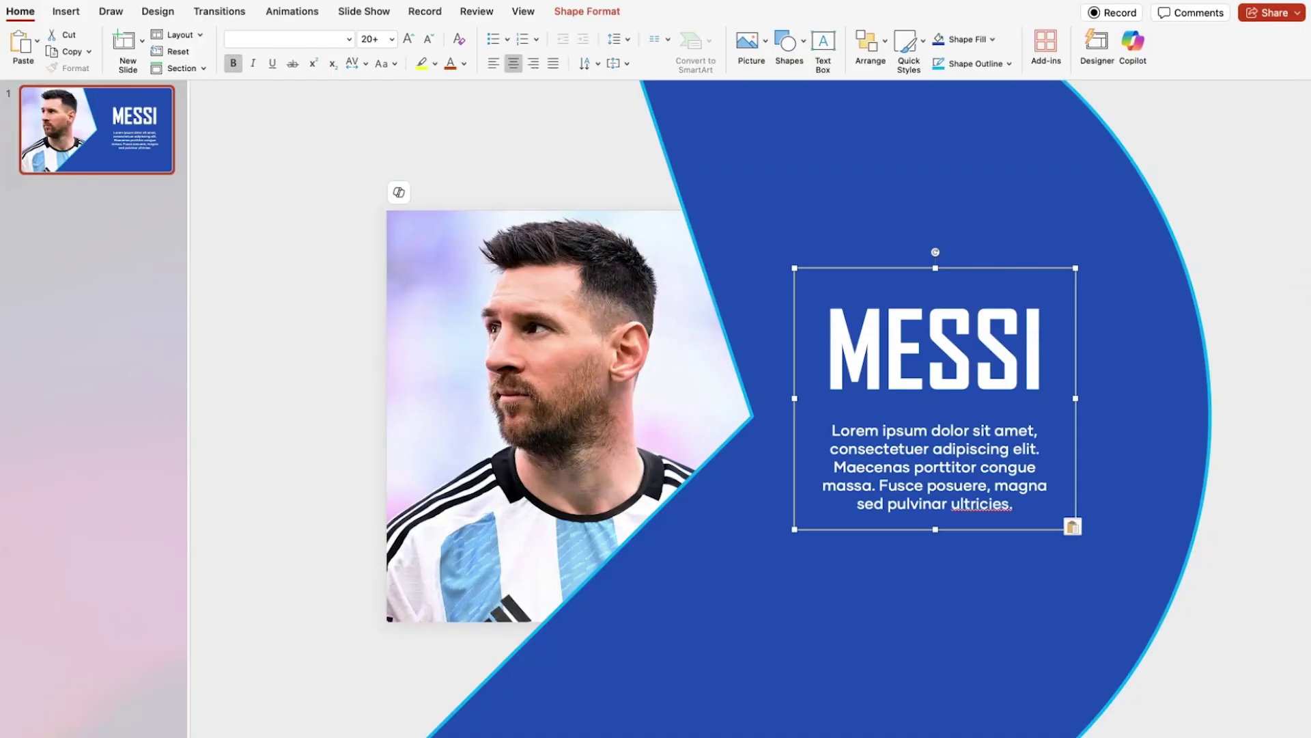
pyautogui.click(155, 228)
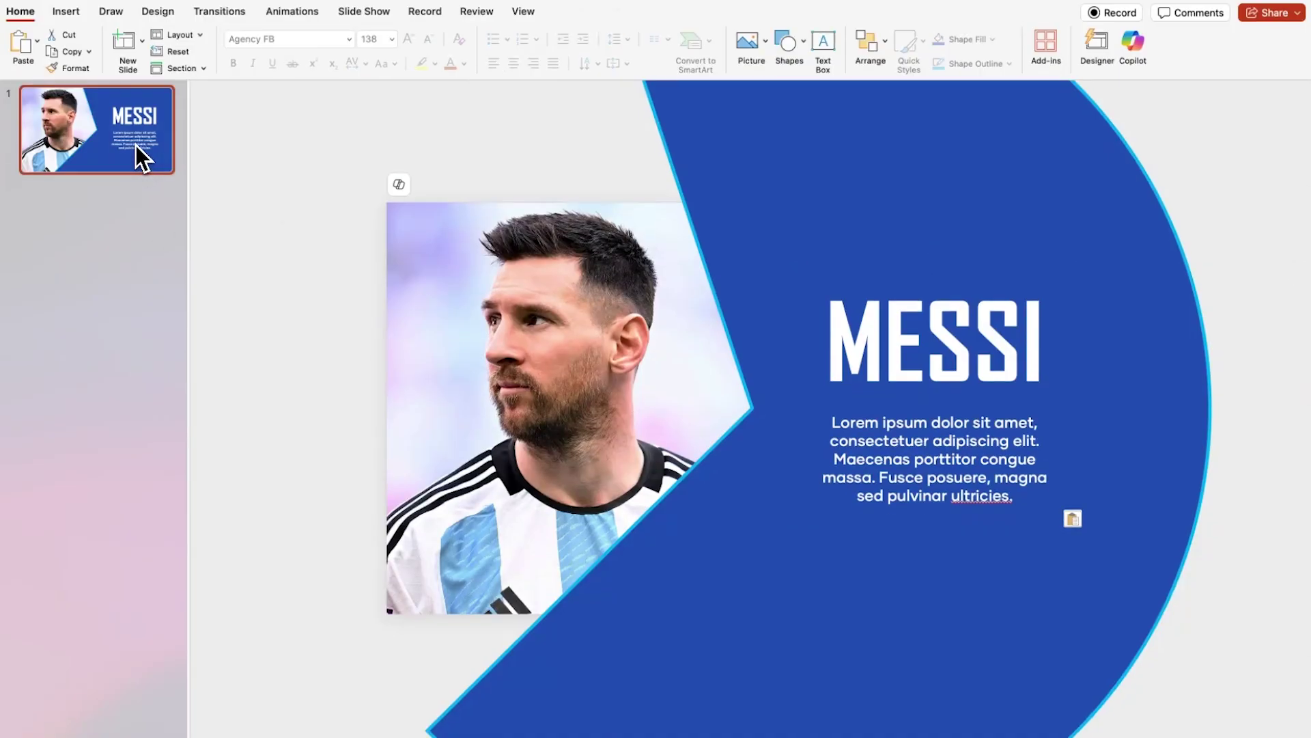
pyautogui.press('super+d')
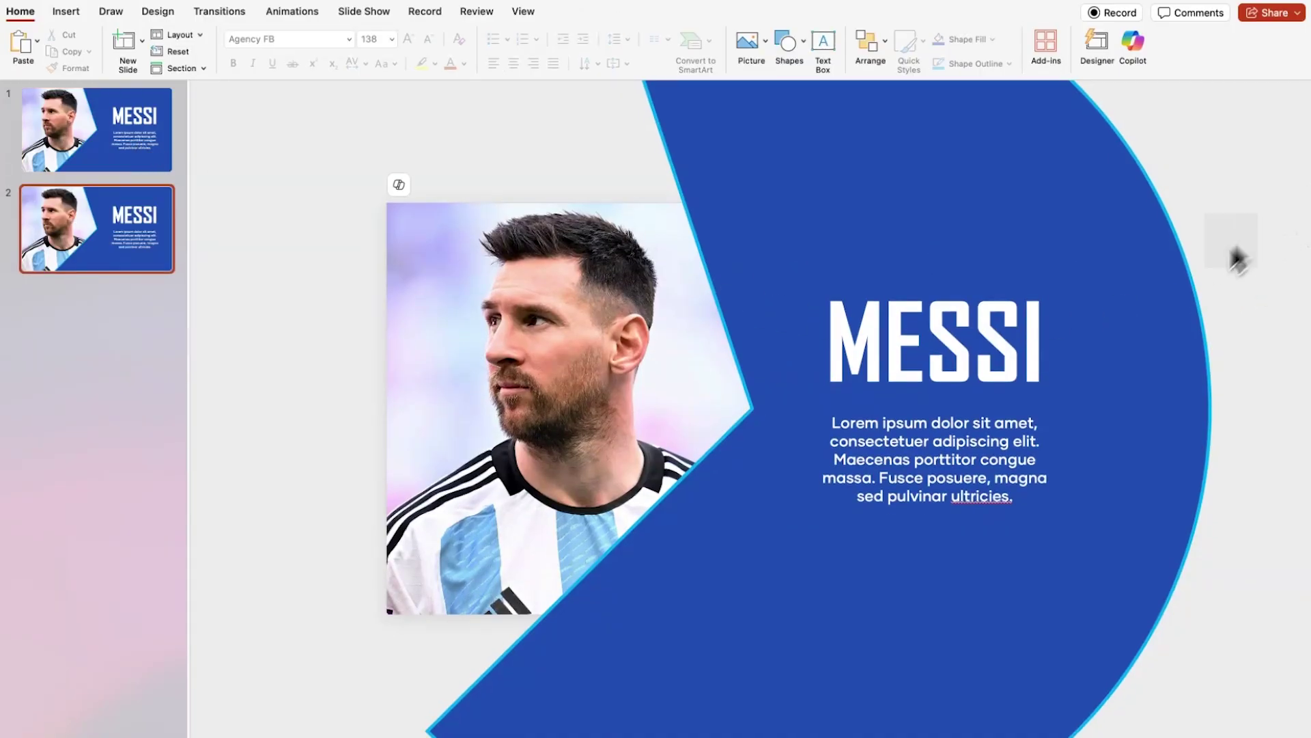
# Step: Delete the MESSI title and description from the new slide 2
pyautogui.click(957, 454)
pyautogui.press('Delete')
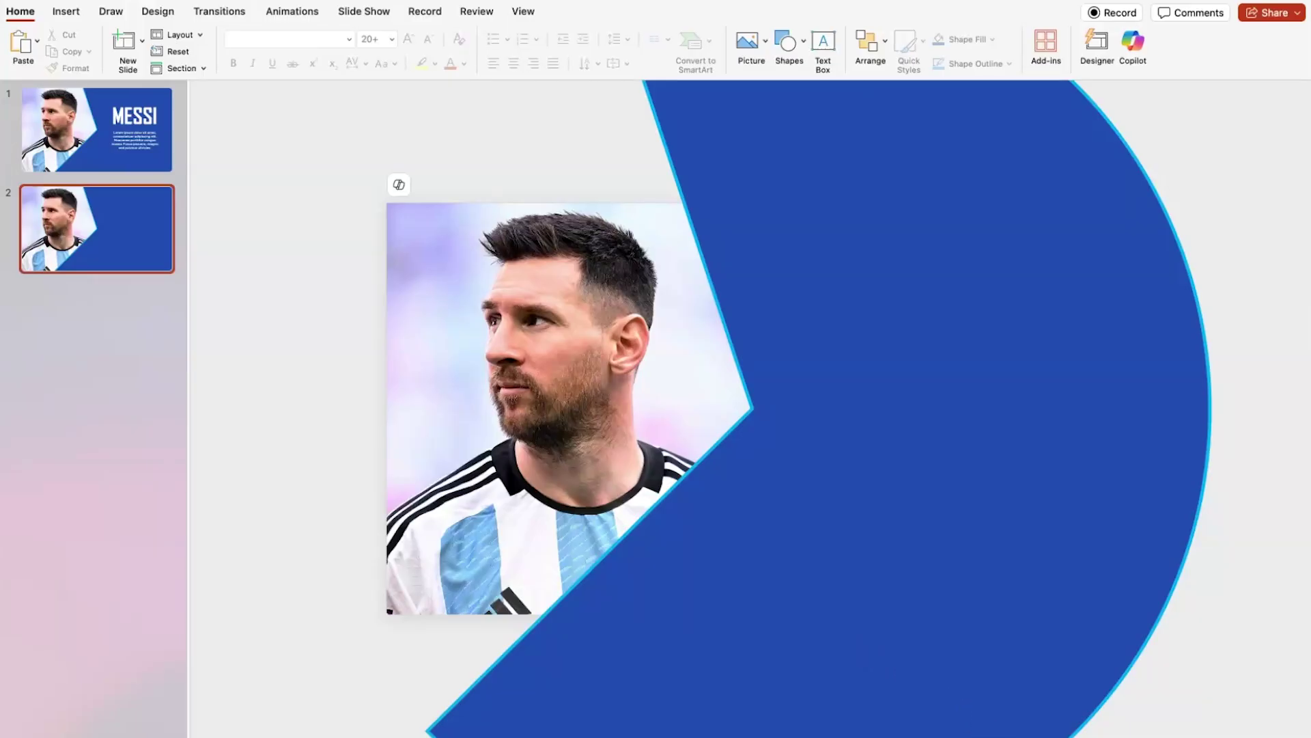
pyautogui.scroll(-3, 751, 409)
# Step: Rotate slide 2's pie about 54° to uncover the Portugal player photo
pyautogui.click(864, 402)
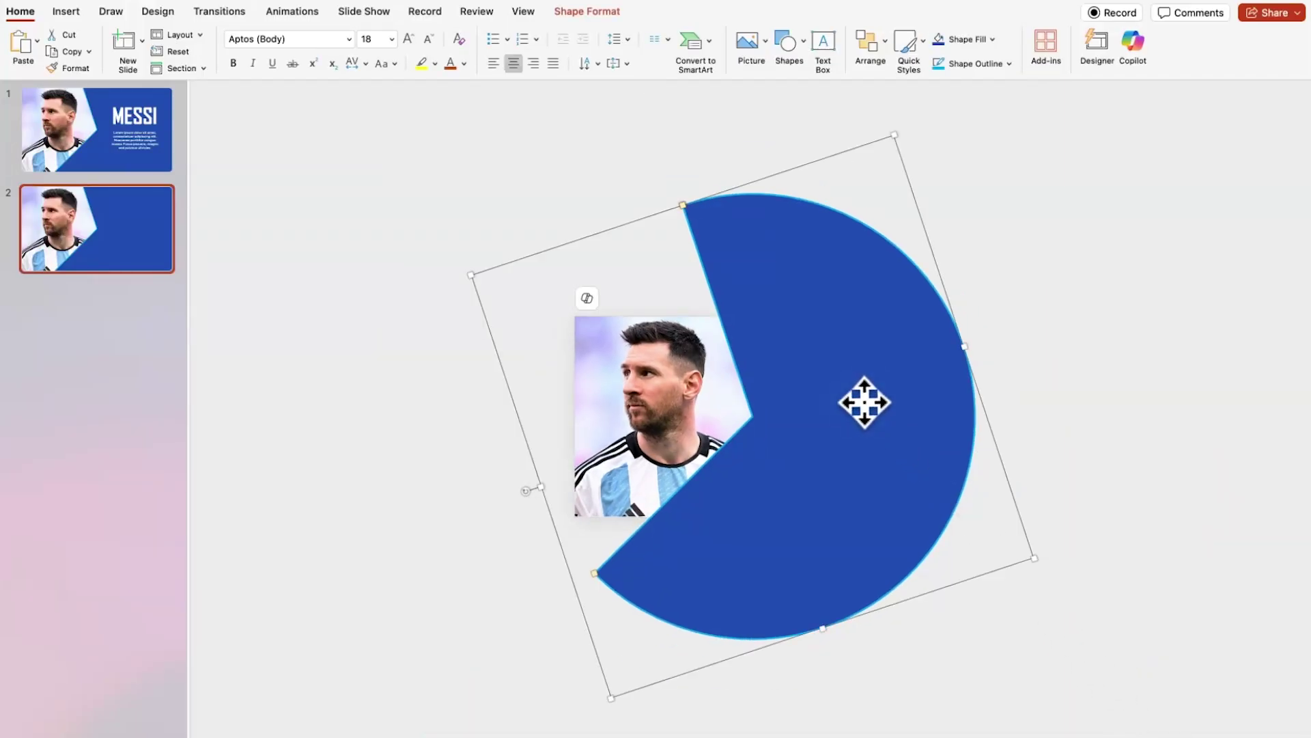
pyautogui.moveTo(530, 495); pyautogui.dragTo(917, 295)
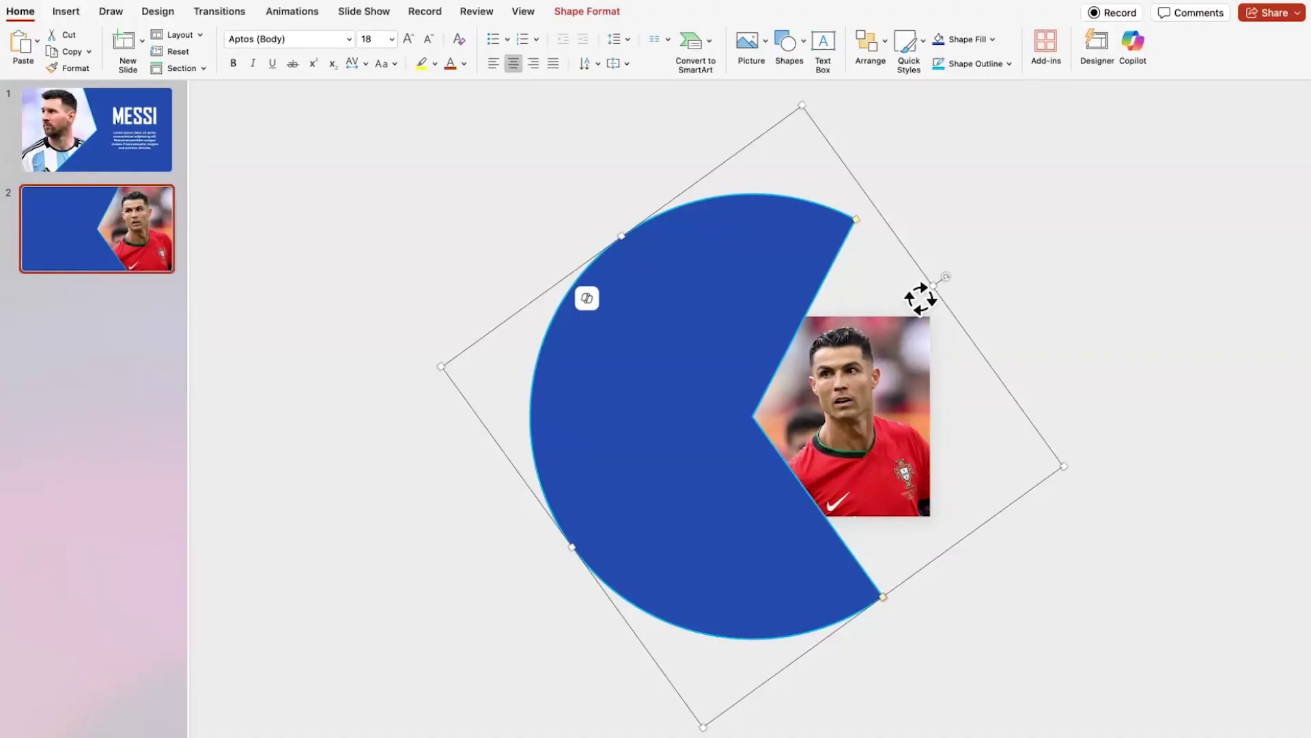
pyautogui.scroll(5, 1021, 136)
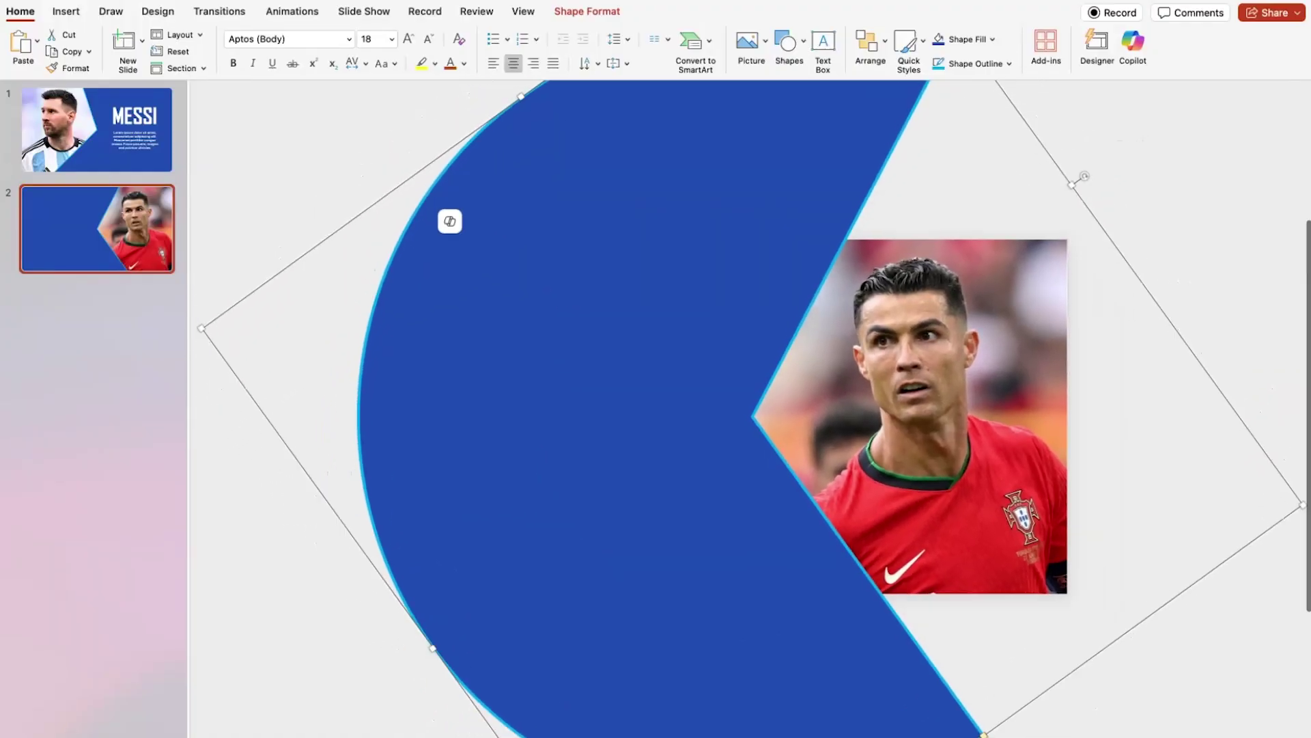
# Step: Fill the pie dark red with a green outline and paste in the RONALDO title text
pyautogui.click(994, 39)
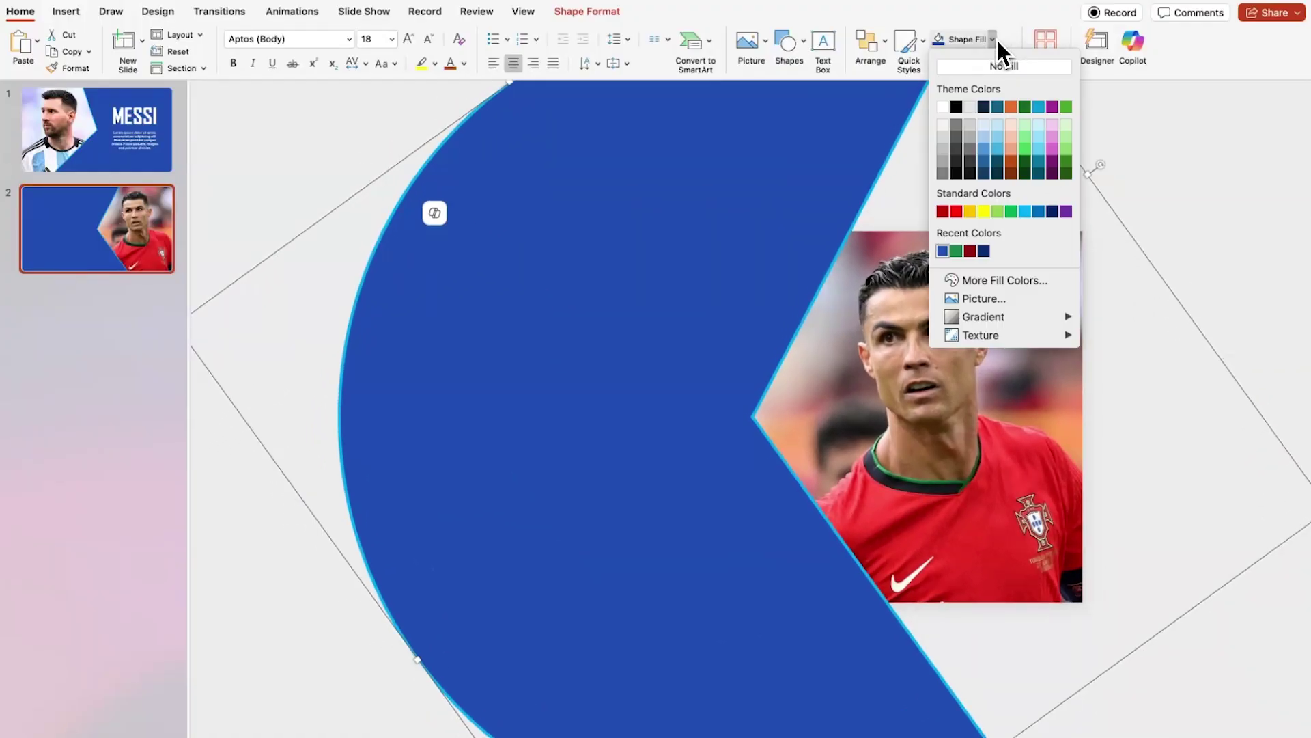
pyautogui.click(974, 254)
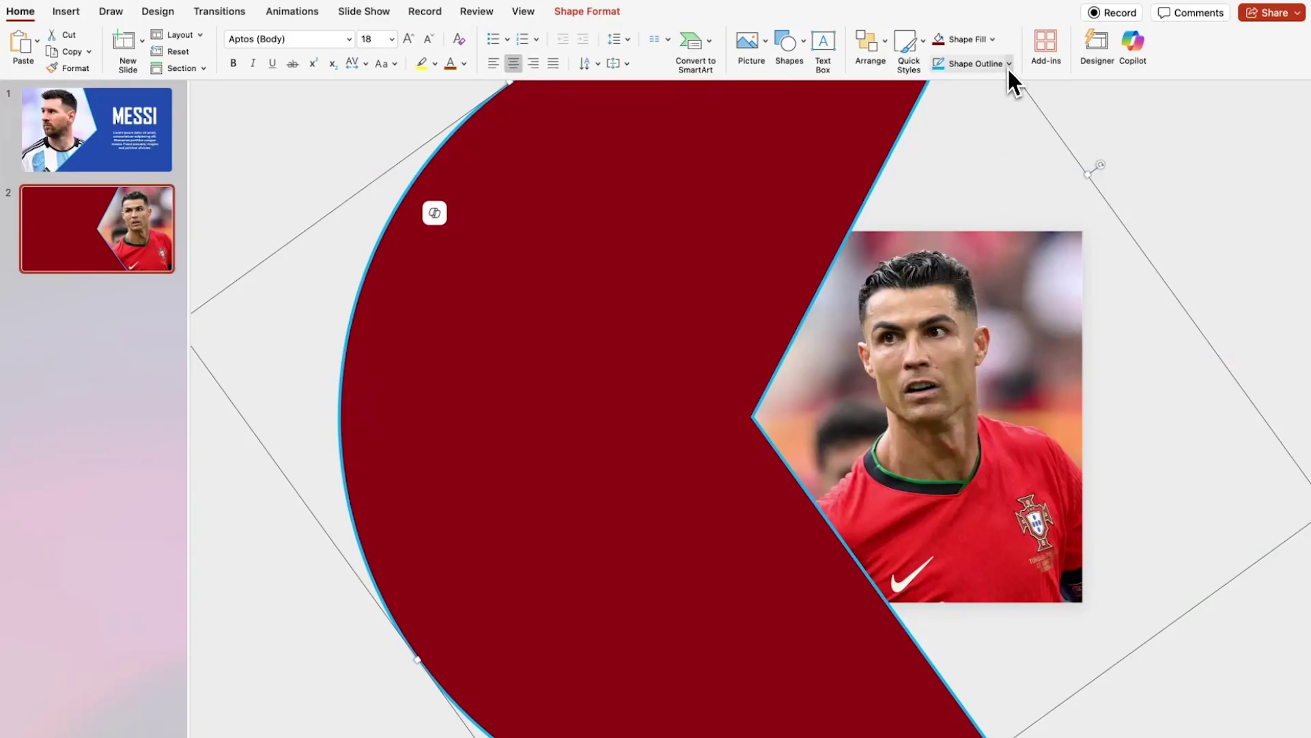
pyautogui.click(1009, 64)
pyautogui.click(970, 276)
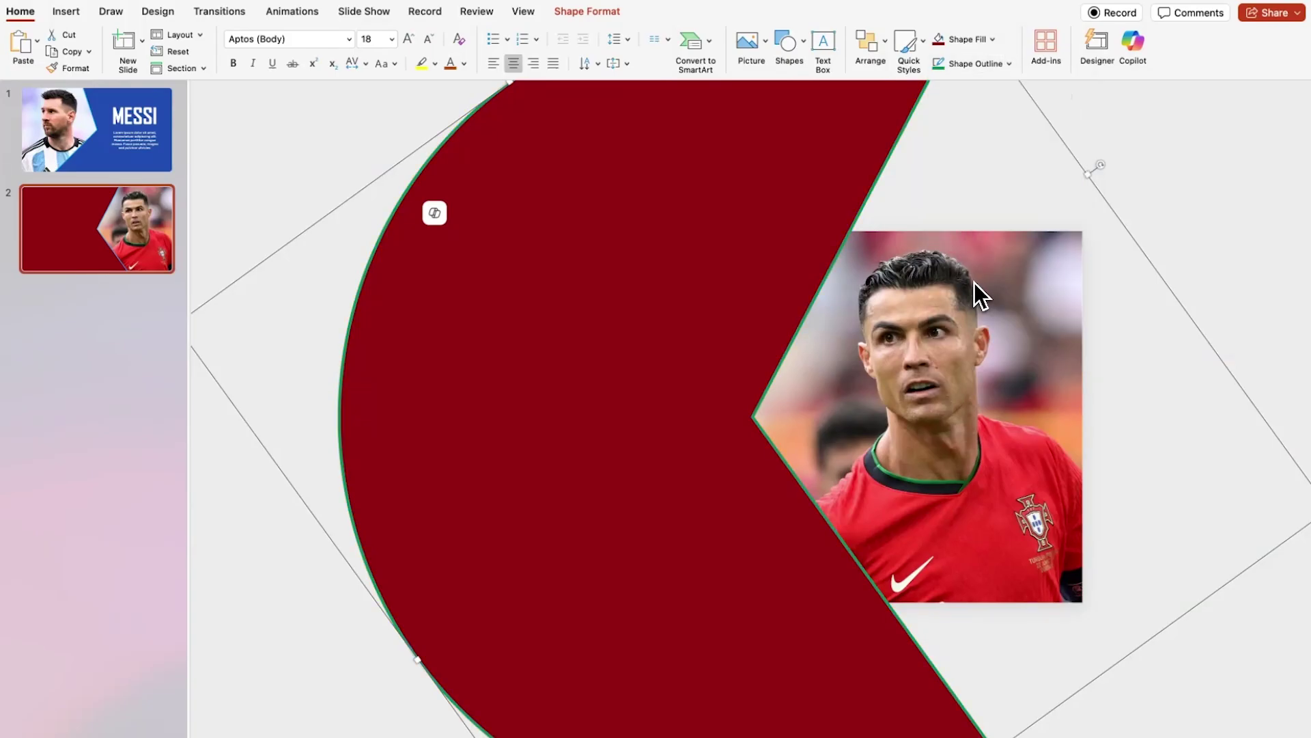
pyautogui.click(1250, 205)
pyautogui.hotkey('ctrl', 'v')
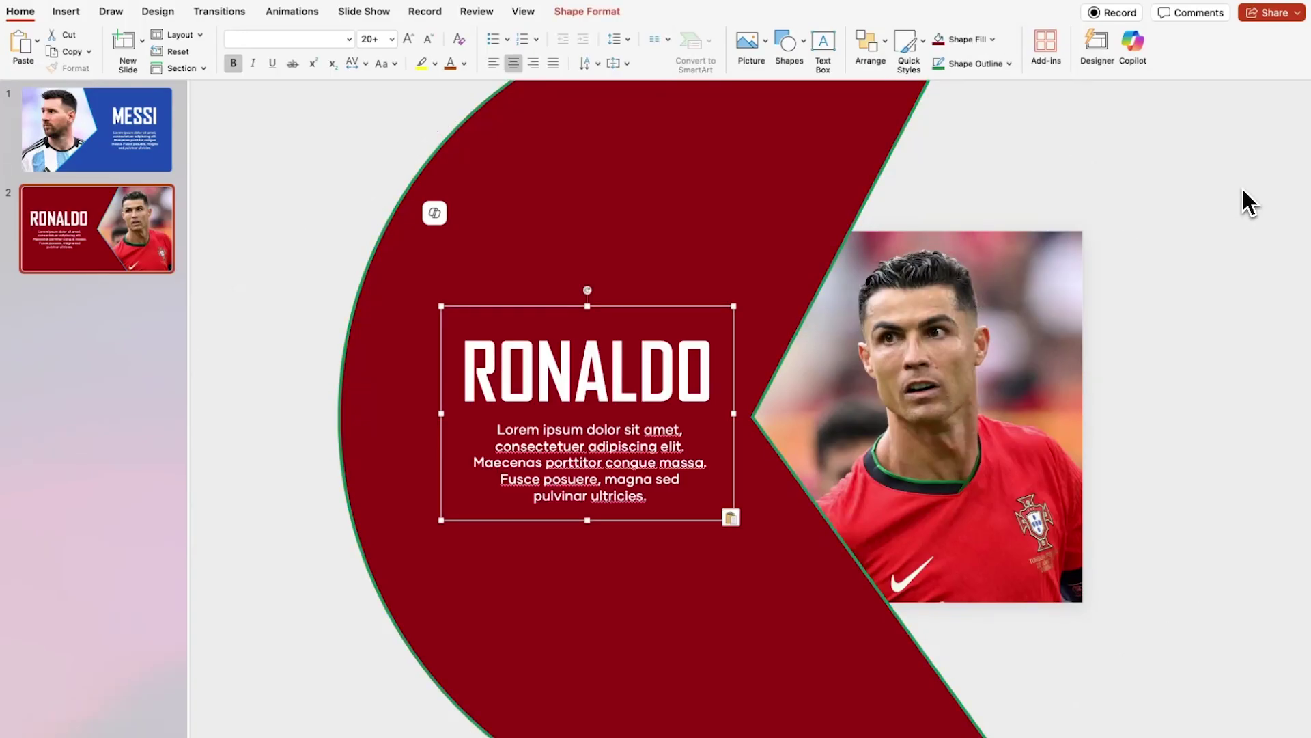
pyautogui.click(307, 207)
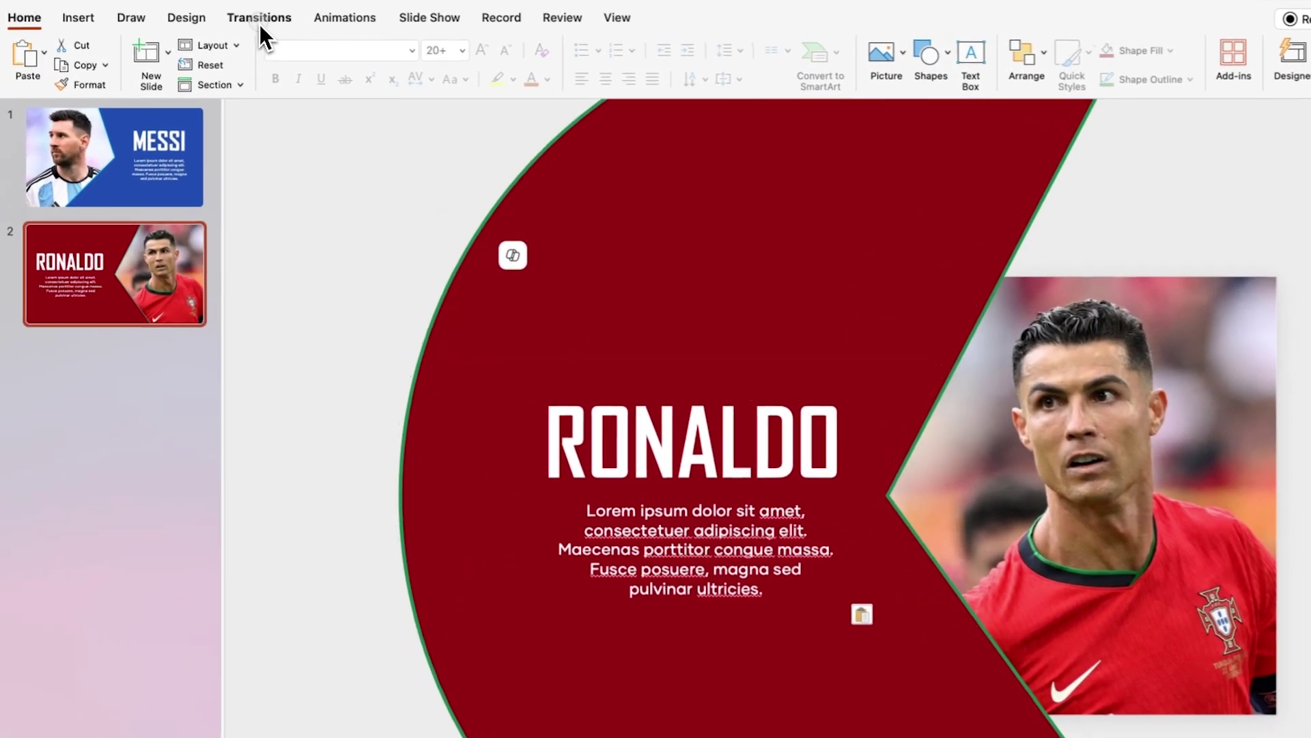
# Step: Apply the Morph transition to slide 2
pyautogui.click(260, 22)
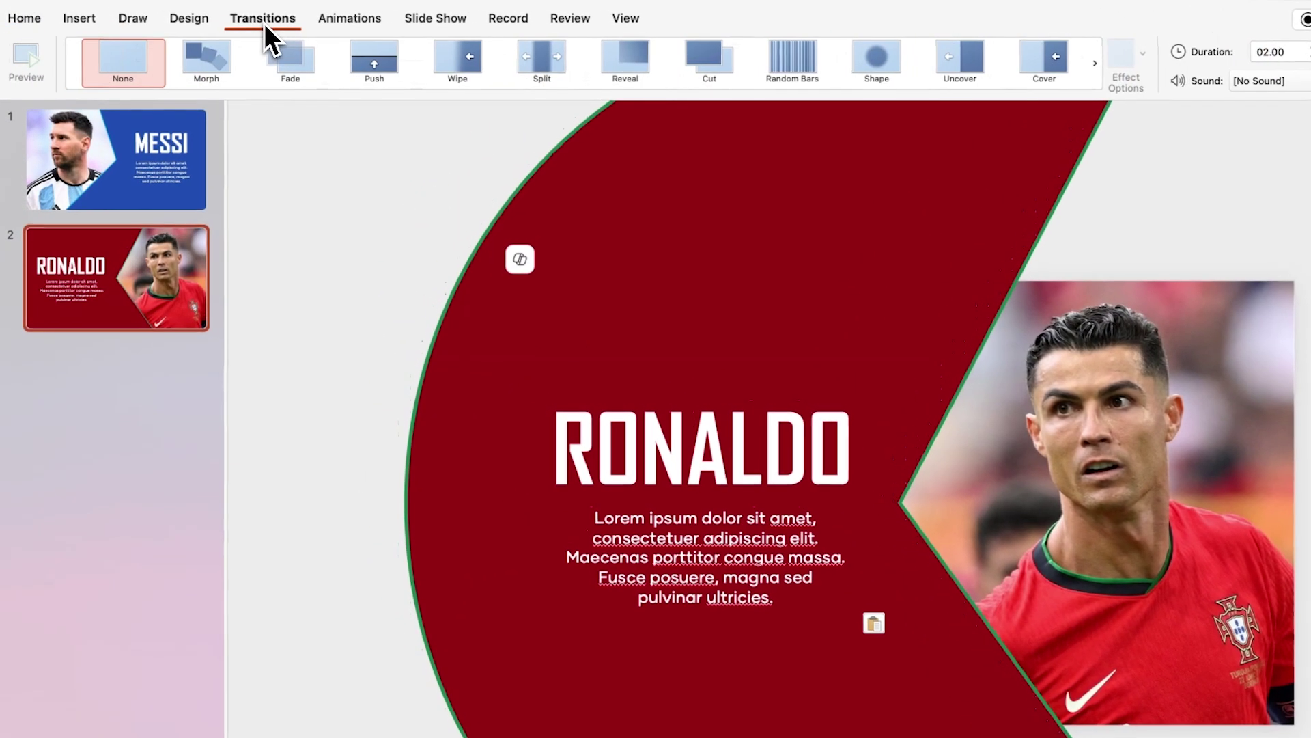
pyautogui.click(209, 58)
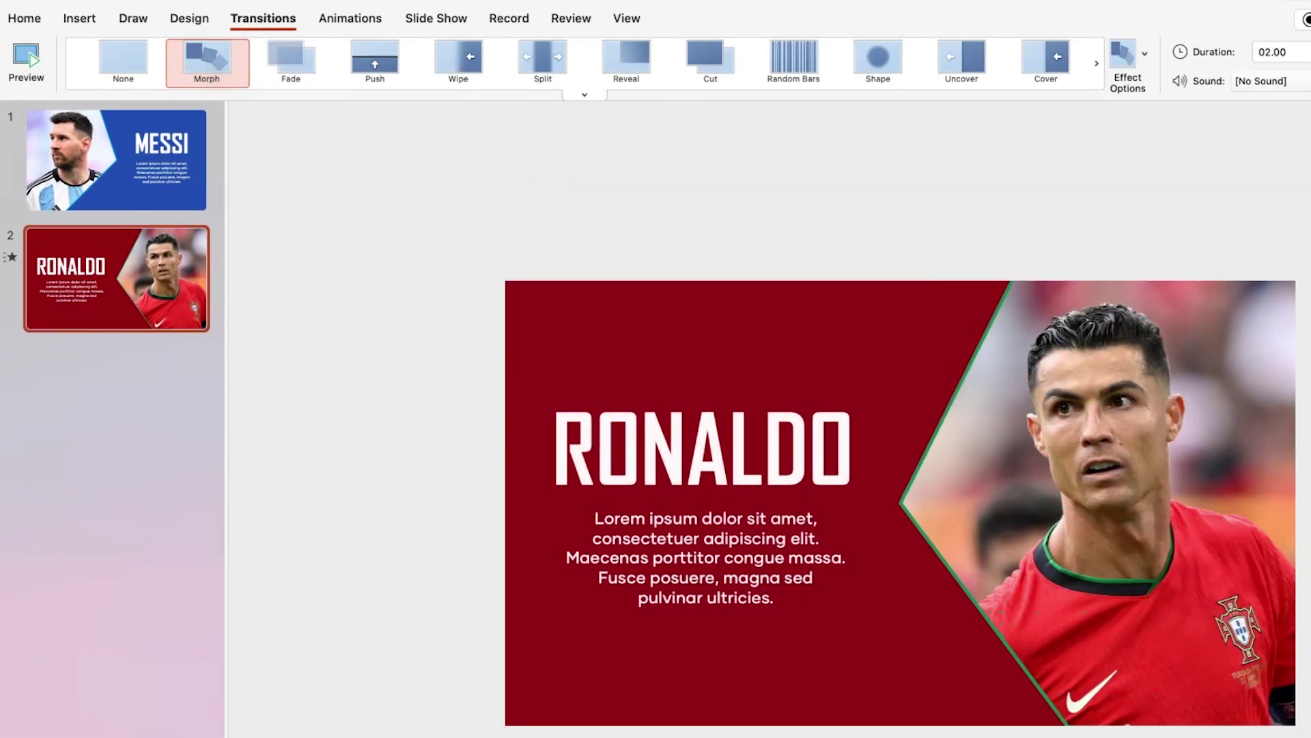